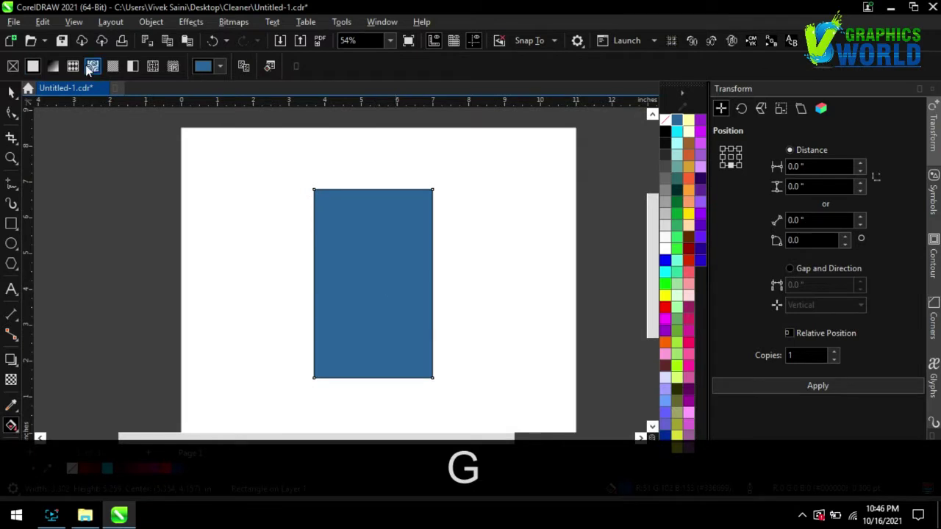
- Give the rectangle an elliptical fountain fill, cyan at the centre and dark navy outside, extended slightly beyond the rectangle's edges
click(58, 66)
click(266, 66)
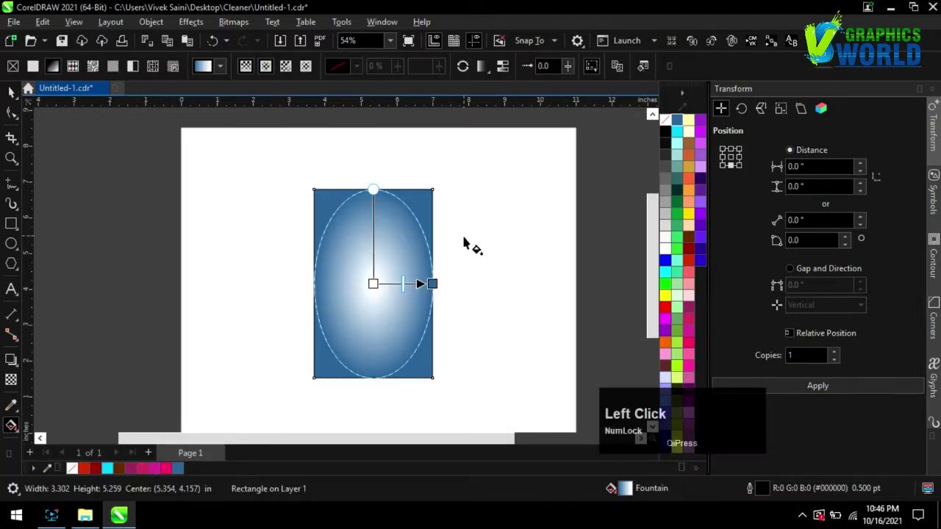
drag(679, 278, 478, 258)
drag(375, 289, 374, 287)
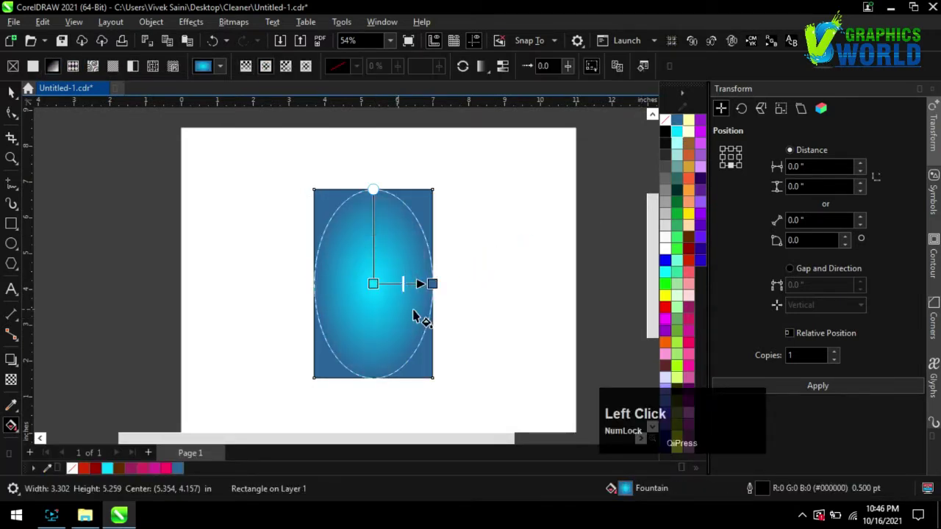
drag(682, 126, 746, 184)
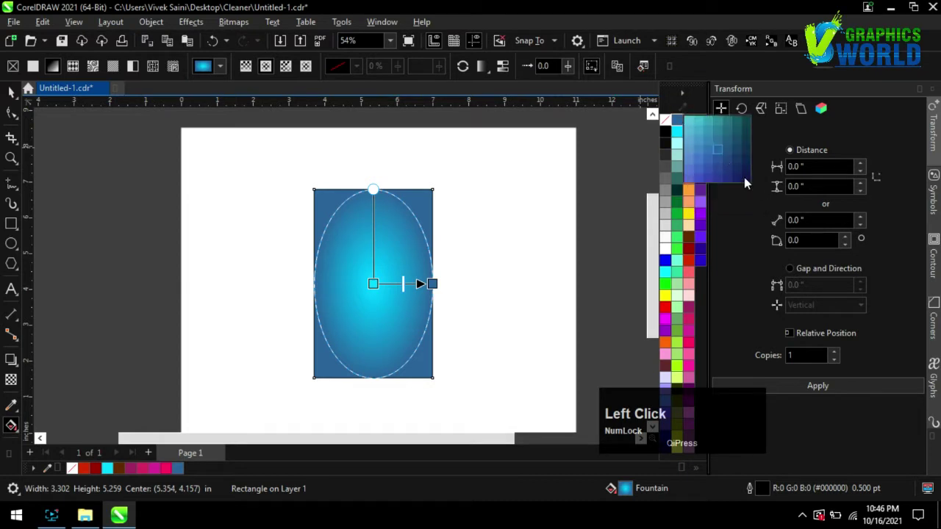
drag(434, 293, 448, 283)
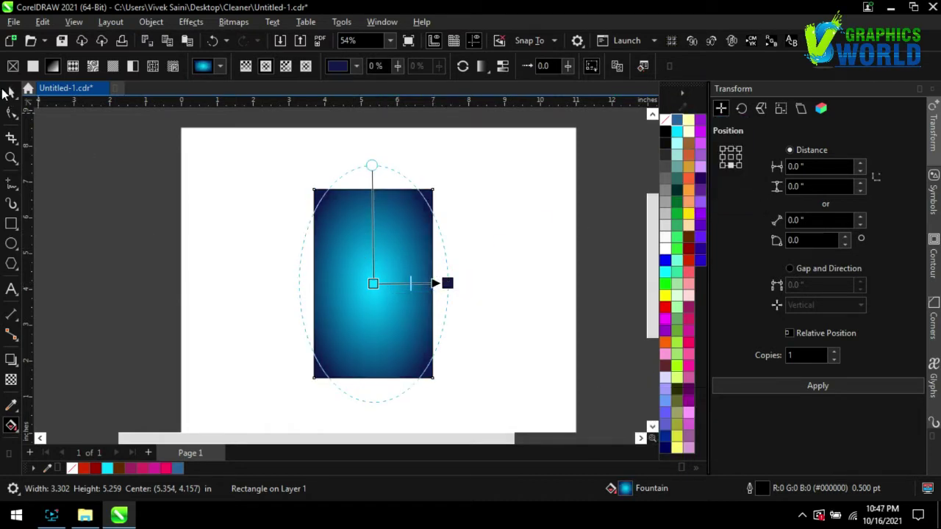
click(77, 141)
click(12, 91)
- Open New Text Document from the Cleaner folder and copy its two lines "Mr. Clean X" and "floor Cleaner"
click(85, 518)
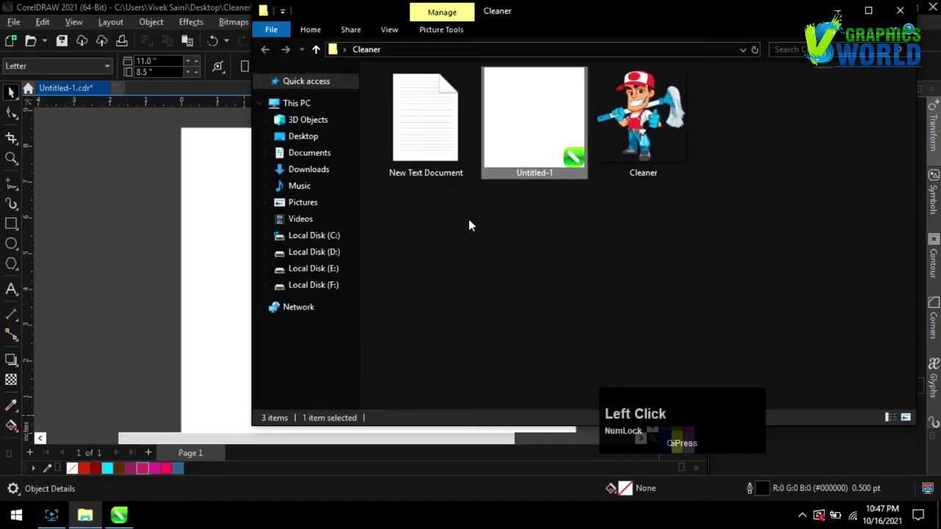
double_click(442, 156)
drag(595, 194, 509, 188)
key(ctrl+c)
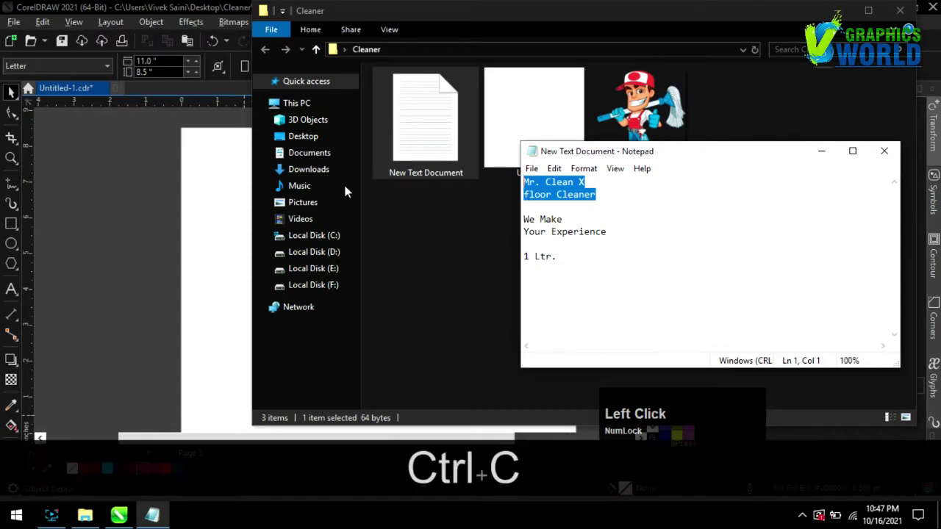
- Switch back to CorelDRAW and paste the copied lines as artistic text on the page beside the gradient rectangle
click(40, 283)
click(195, 259)
key(ctrl+v)
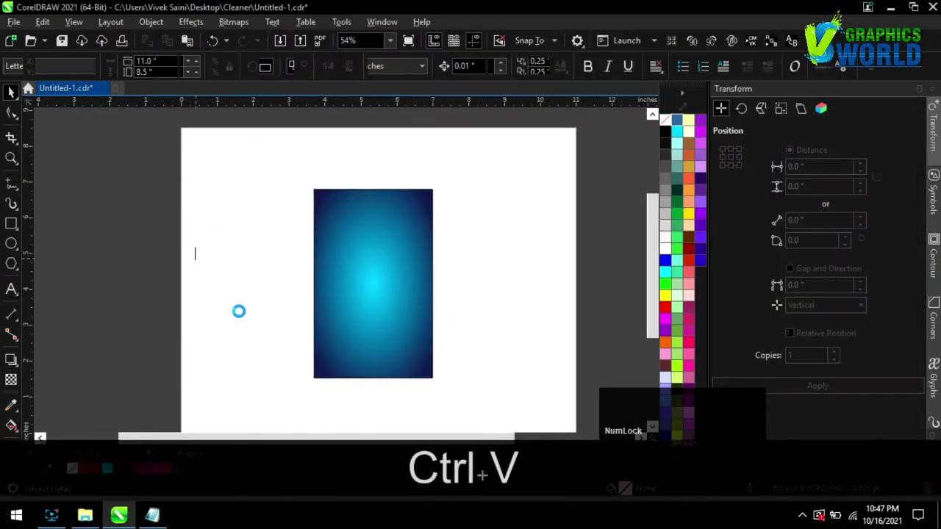
click(12, 91)
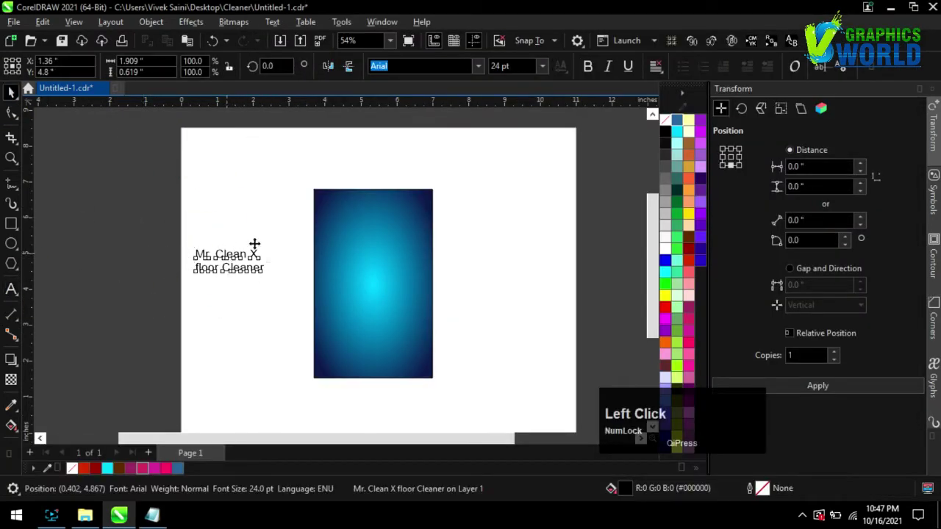
- Move the text up beside the rectangle and break it apart so "Mr.", "Clean", "X" and "floor Cleaner" are separate objects
drag(254, 244, 233, 208)
key(ctrl+k)
key(ctrl+k)
scroll(278, 203, up, 4)
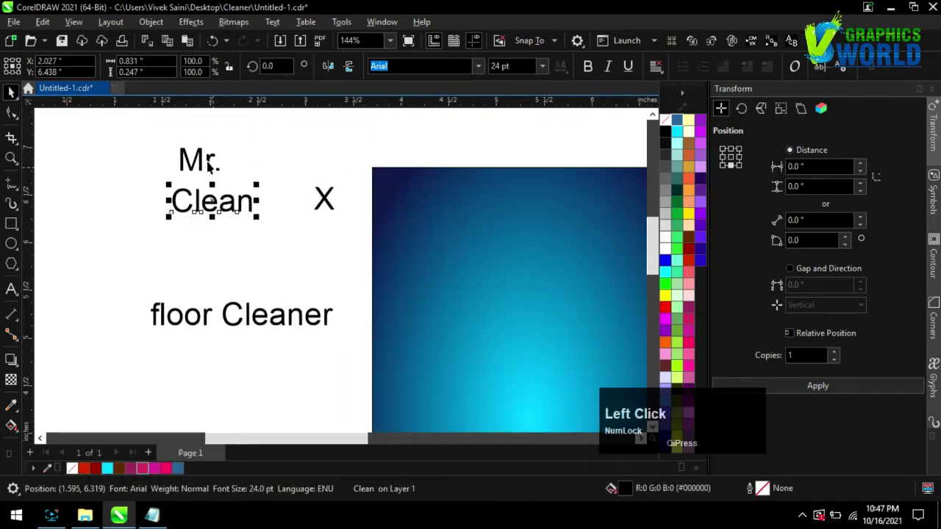
- Set the font of the word "Mr." to Baskerville BE
click(210, 163)
click(478, 66)
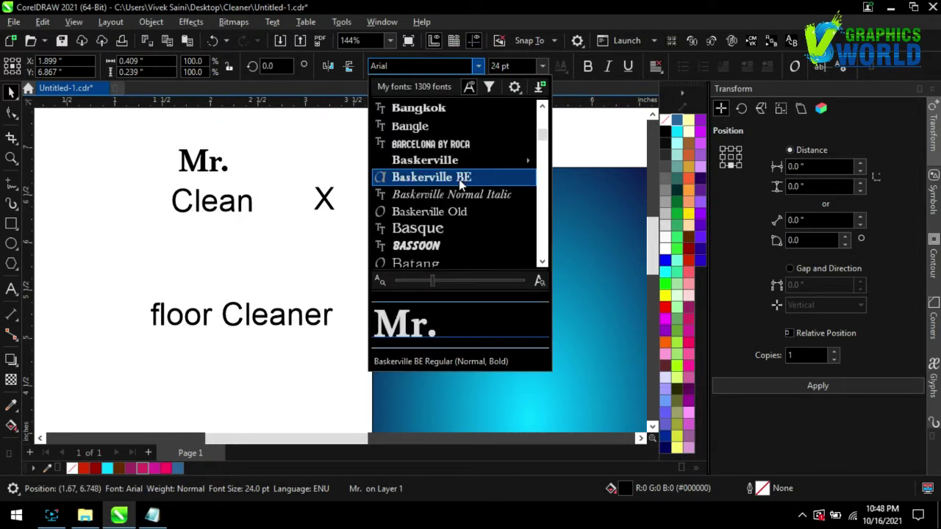
click(459, 180)
- Set the word "Clean" in Dutch801 XBdIt BT, enlarge it to about 32 pt and place it right below "Mr."
click(255, 202)
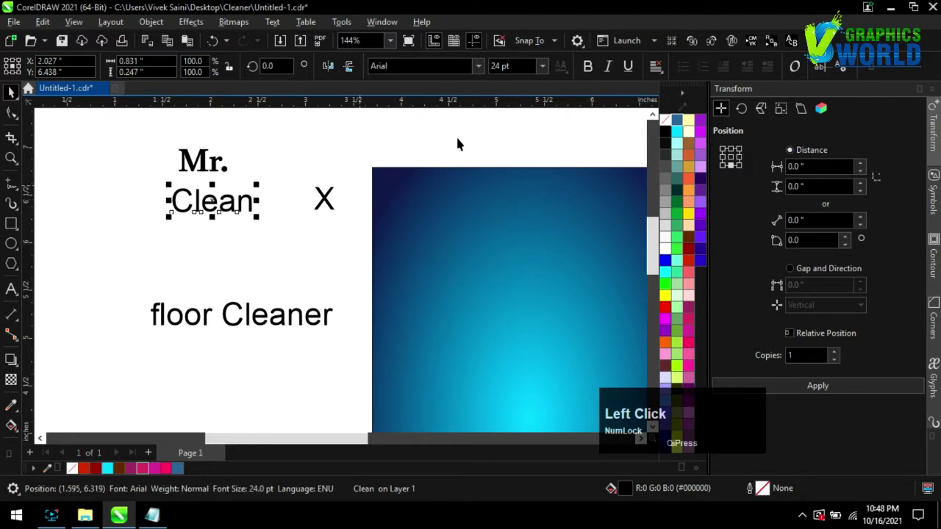
click(479, 65)
scroll(464, 214, down, 5)
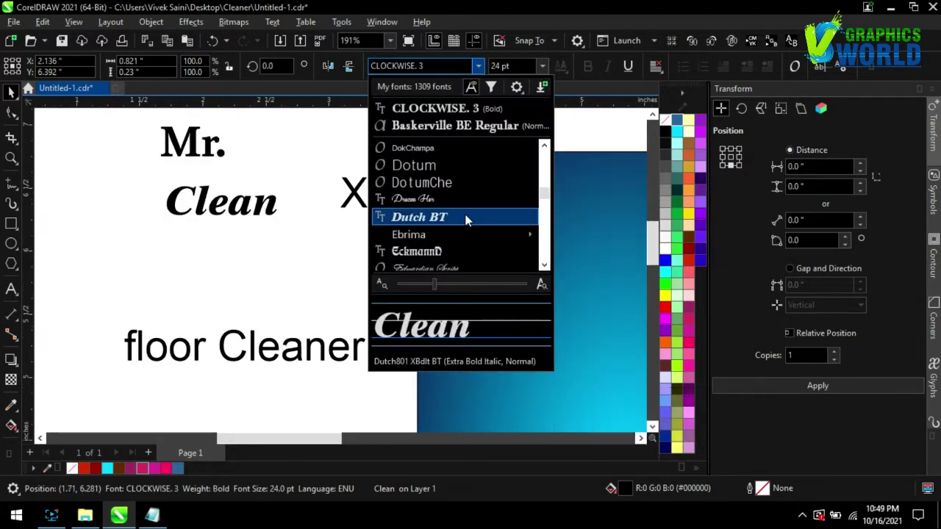
click(464, 217)
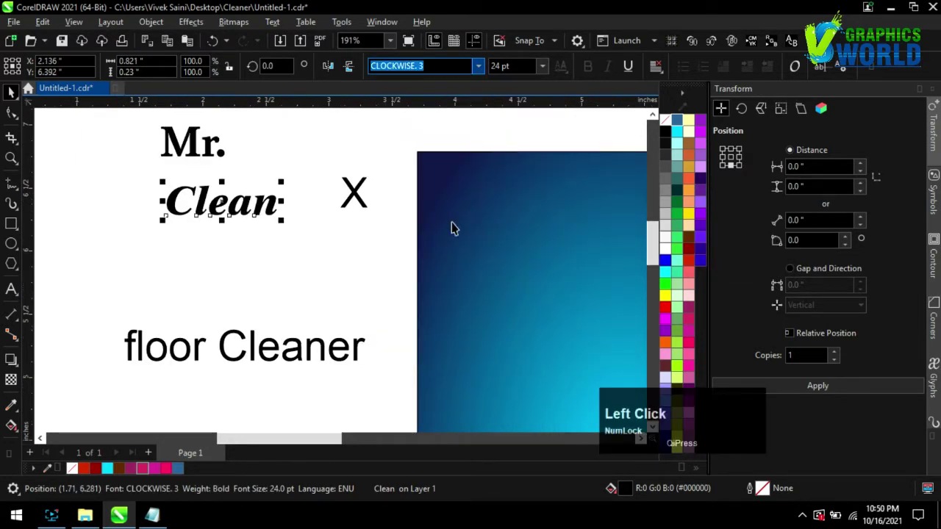
drag(263, 214, 356, 201)
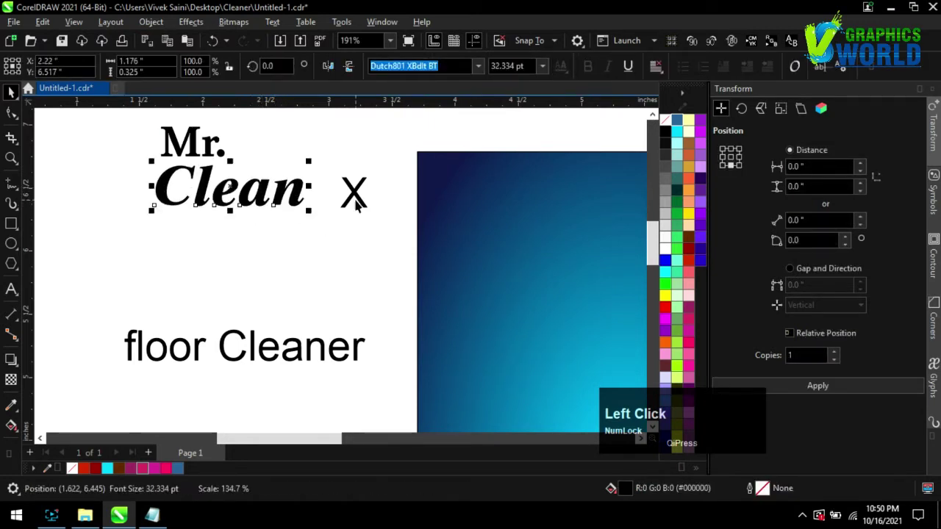
- Set the letter "X" in CLOCKWISE. 3, enlarge it to about 45 pt and place it against the end of "Clean"
click(356, 202)
click(478, 66)
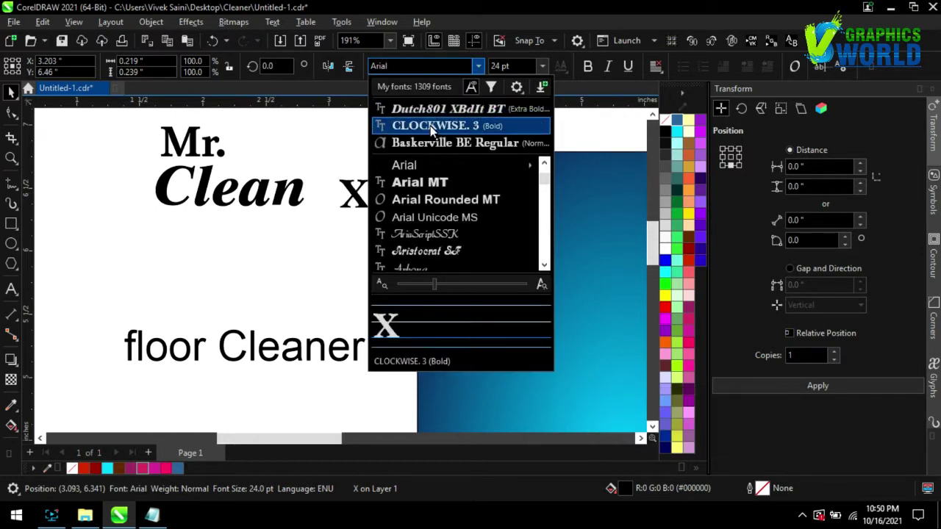
click(430, 126)
drag(355, 197, 383, 240)
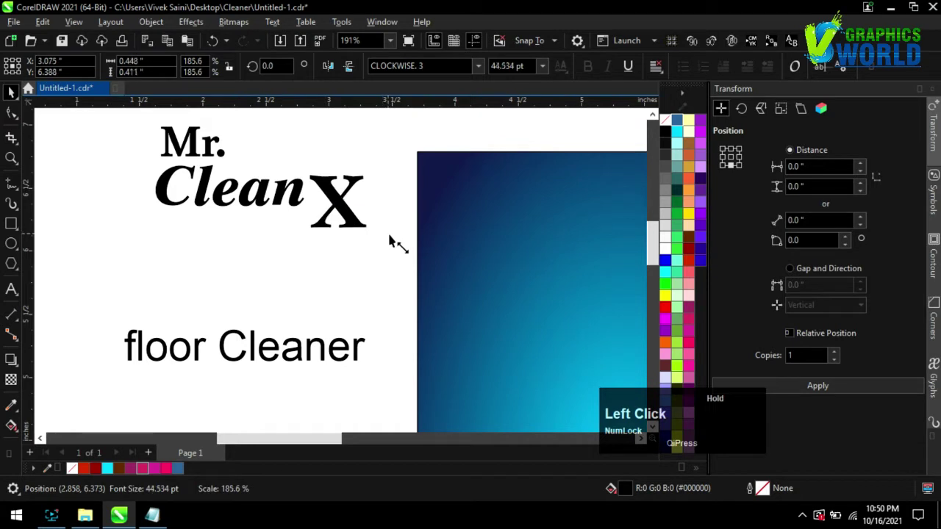
drag(332, 209, 333, 209)
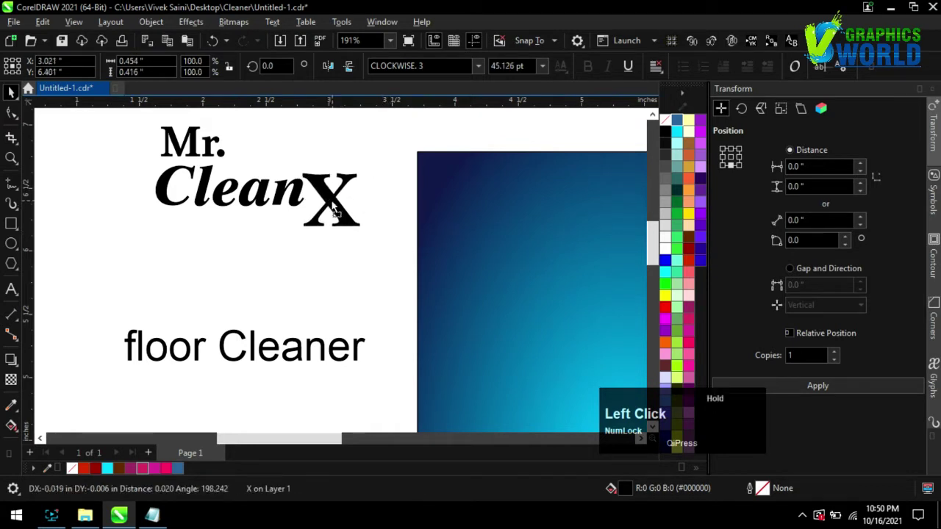
- Nudge "Mr." closer to "Clean" and move the whole "Mr. Clean X" lettering onto the upper part of the gradient rectangle
scroll(197, 147, up, 1)
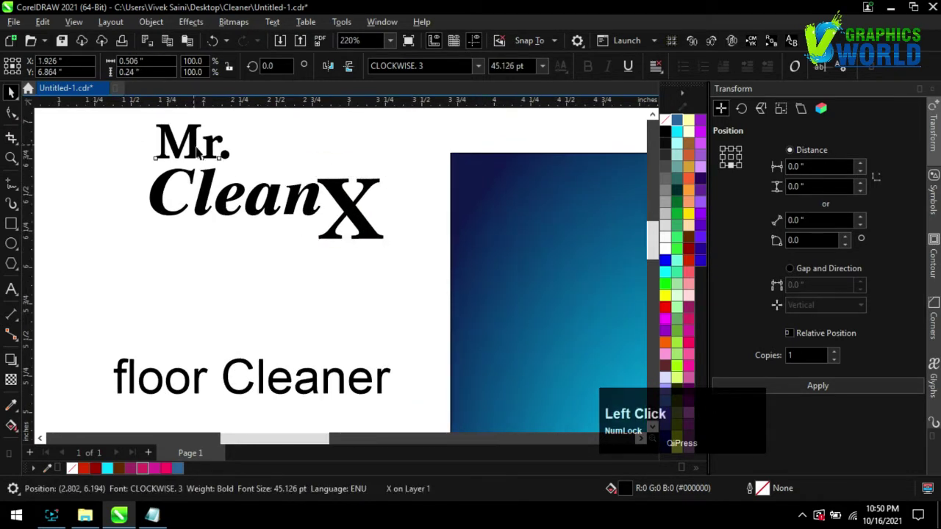
drag(195, 150, 199, 156)
scroll(182, 251, down, 5)
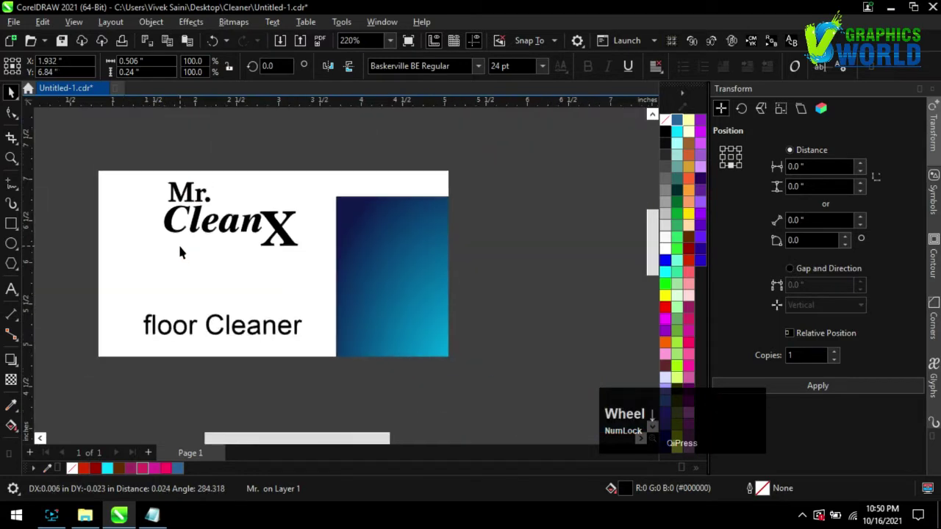
drag(140, 168, 318, 286)
drag(261, 221, 469, 271)
scroll(410, 265, up, 4)
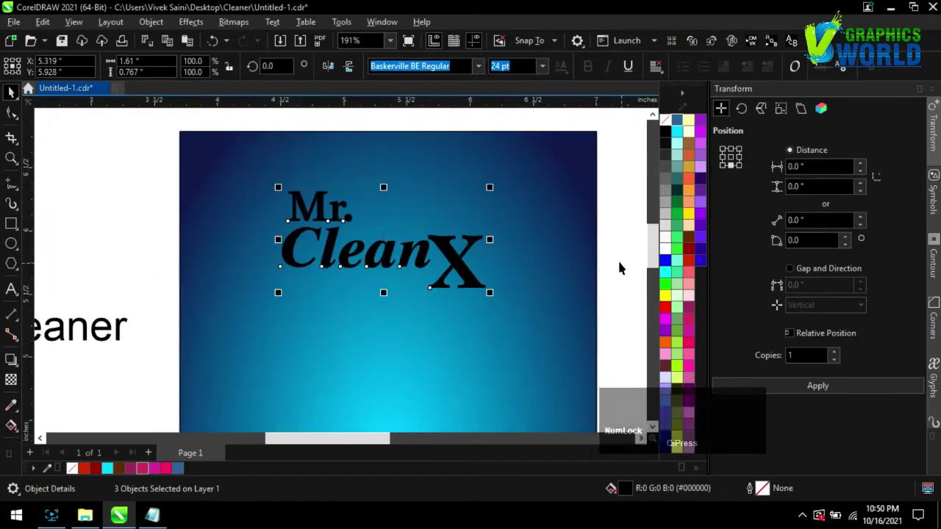
- Fill the word "Clean" with a solid dark blue shade (#001E9A)
click(333, 249)
key(g)
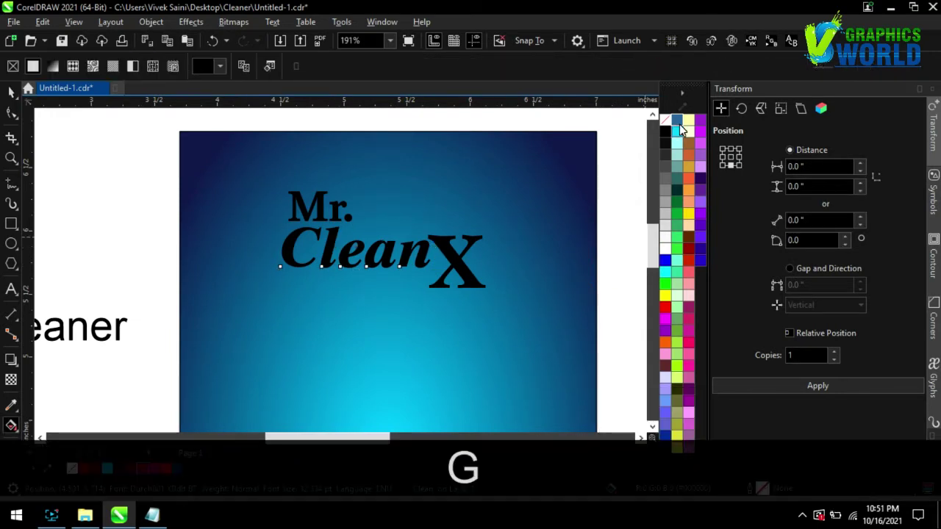
click(679, 122)
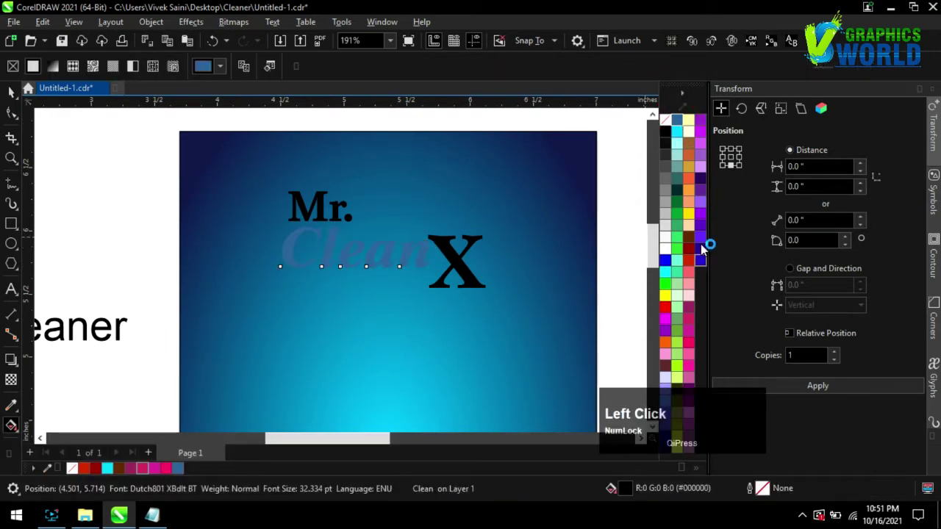
click(702, 249)
click(677, 122)
click(666, 260)
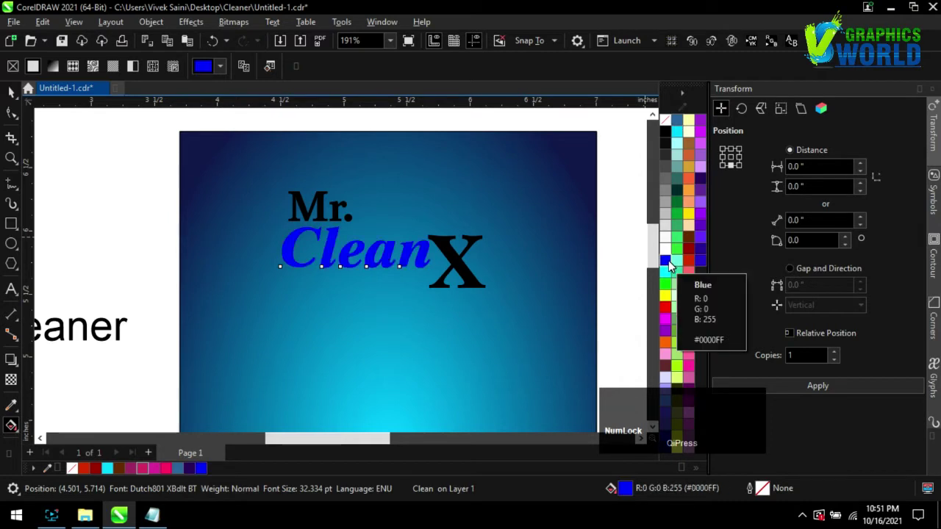
drag(666, 260, 722, 284)
click(738, 277)
- Give "Clean" a top-to-bottom linear fountain fill with dark navy at both ends and a bright blue stop in the middle
scroll(368, 248, up, 4)
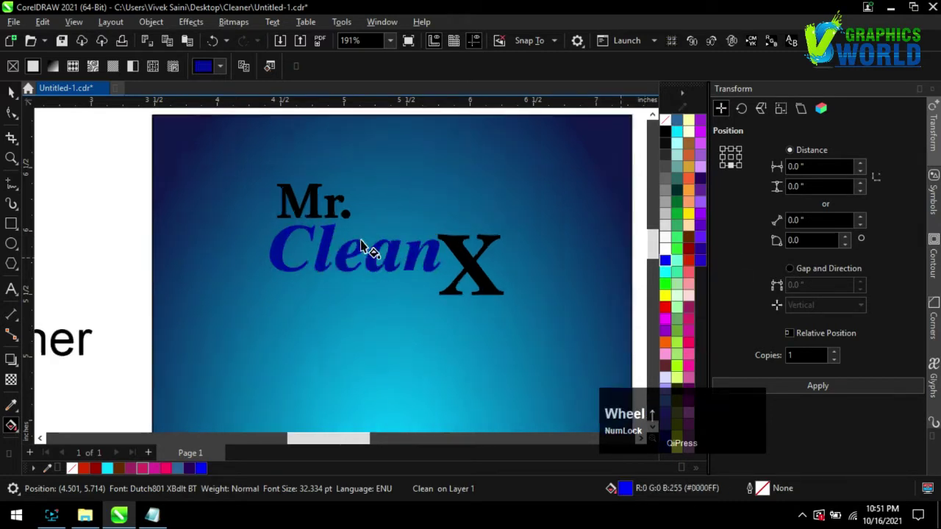
key(g)
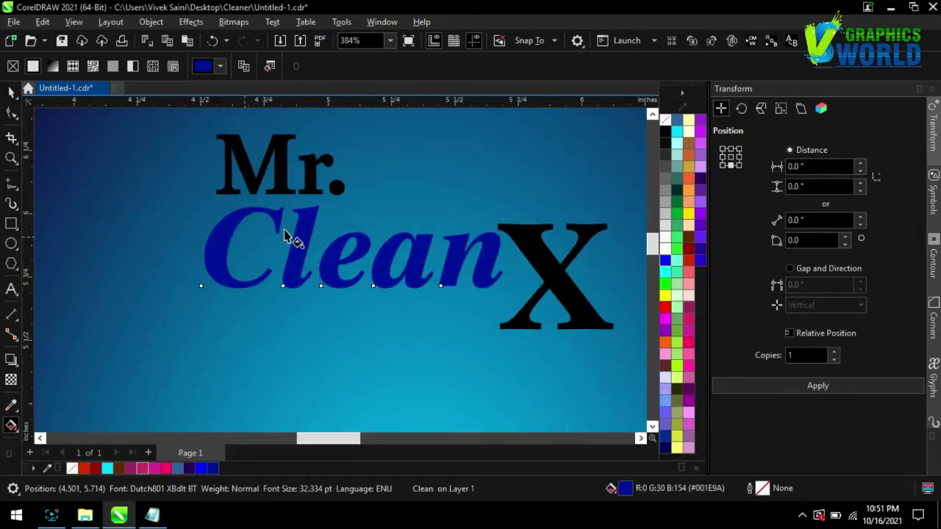
drag(308, 212, 303, 293)
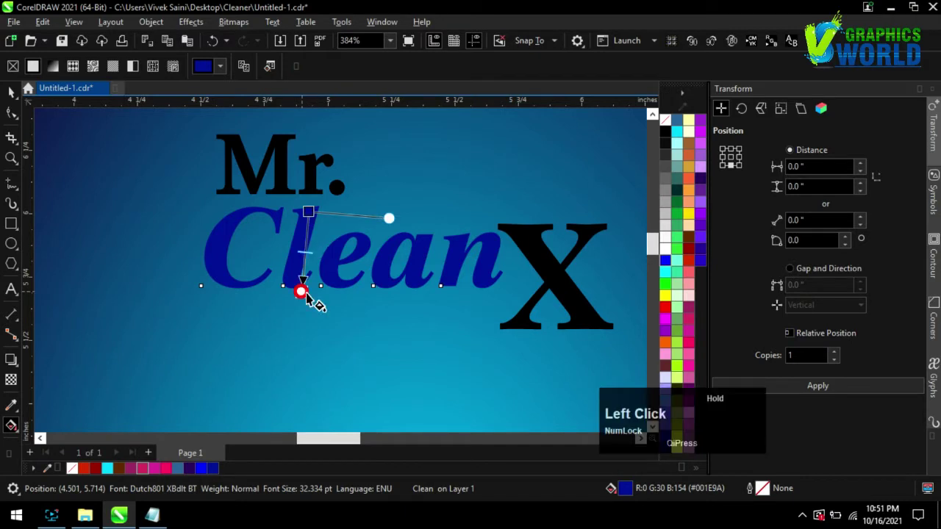
click(670, 250)
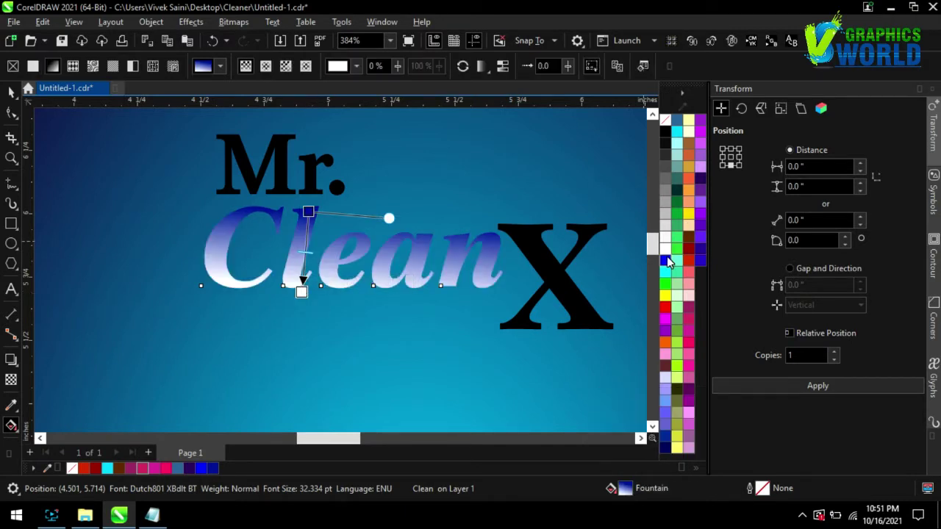
click(678, 122)
click(686, 123)
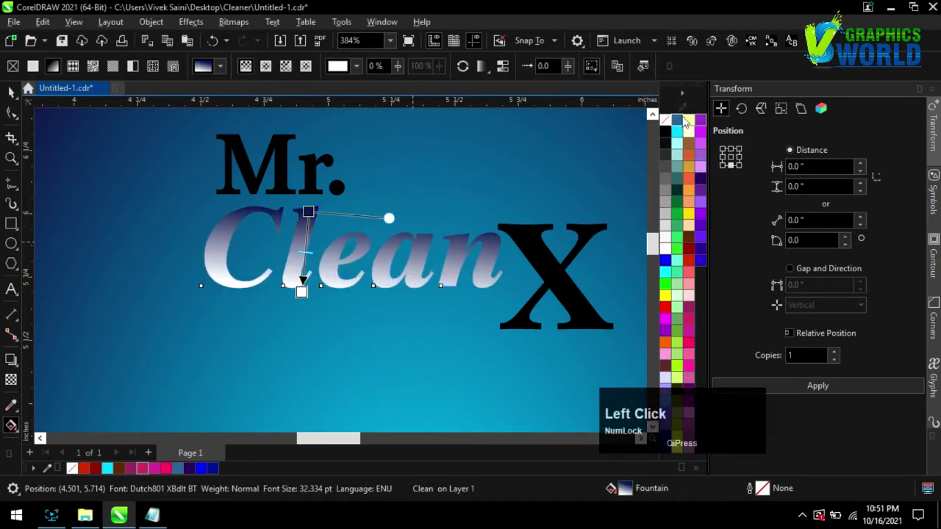
click(679, 123)
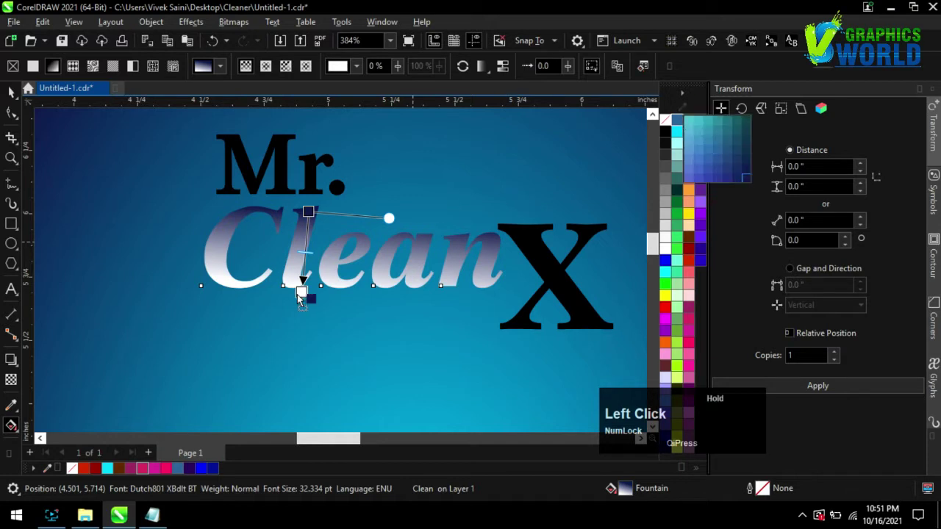
drag(302, 294, 301, 292)
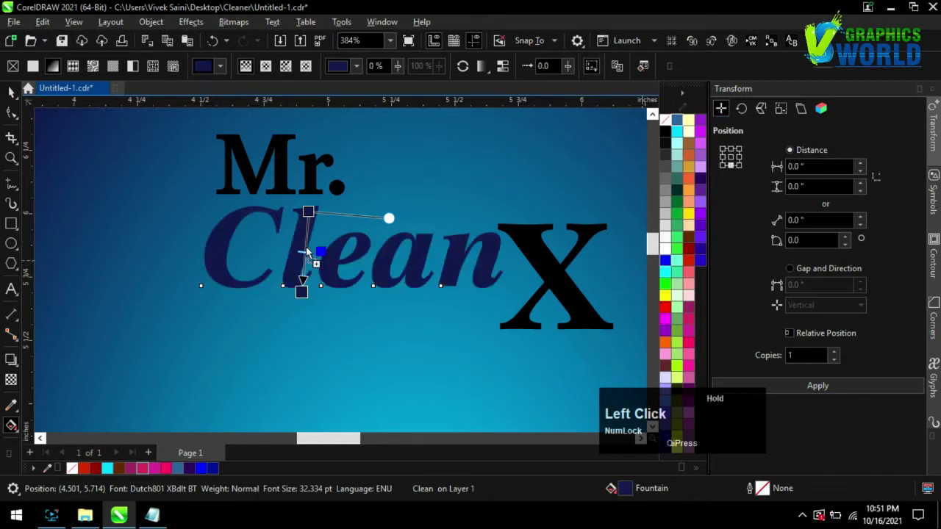
drag(307, 252, 305, 247)
click(11, 92)
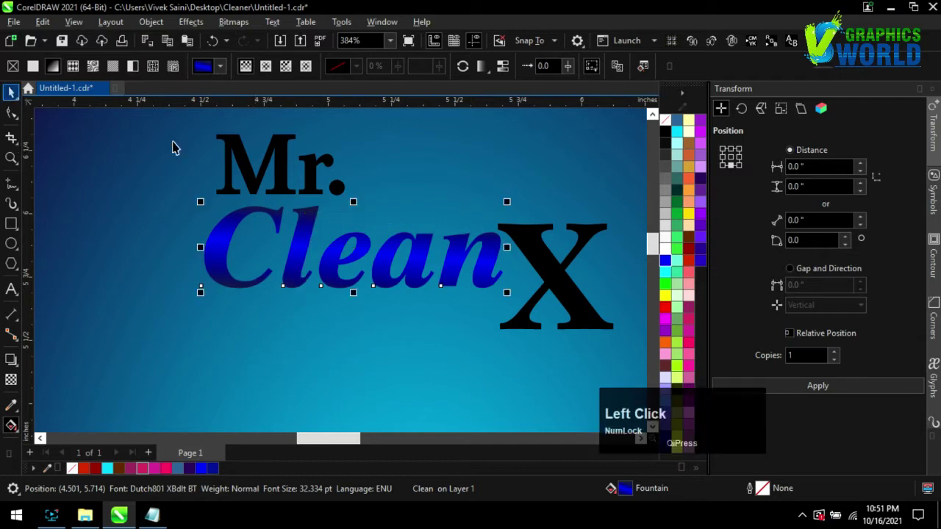
- Copy the fill properties of "Clean" onto the word "Mr."
click(231, 153)
click(43, 22)
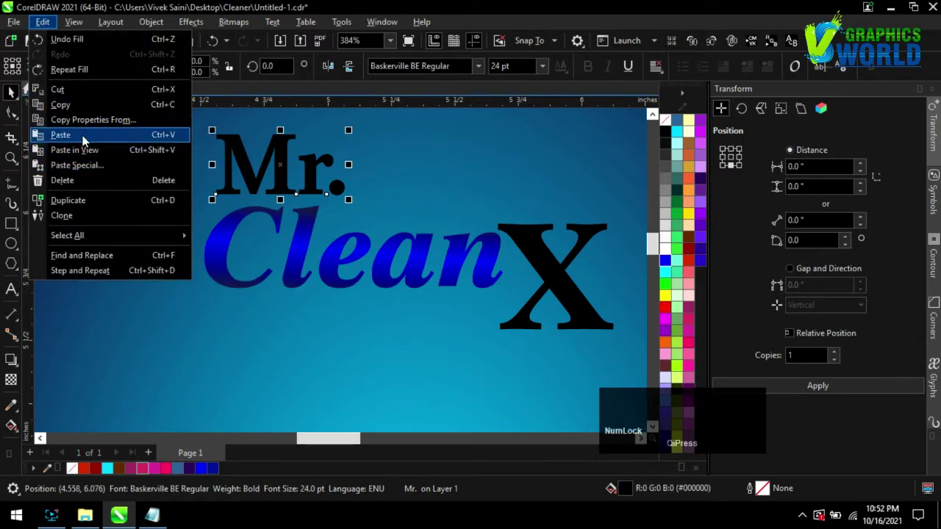
click(80, 121)
click(490, 280)
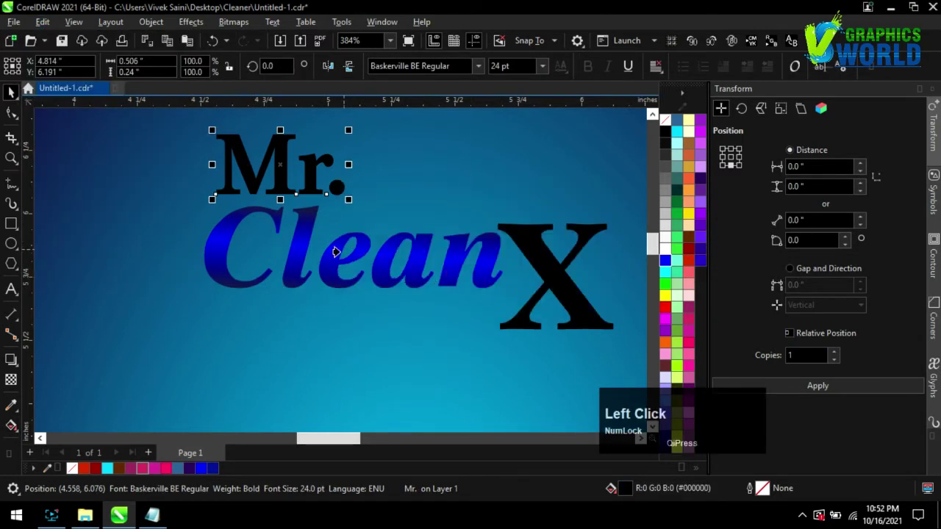
click(321, 271)
- Give the "X" a top-to-bottom linear fountain fill with dark red at both ends and bright red in the middle
click(528, 278)
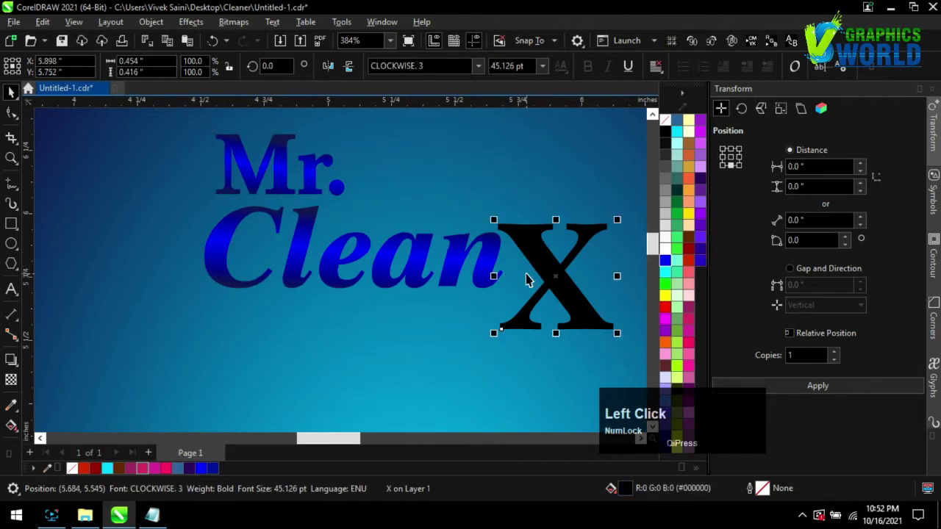
key(g)
drag(534, 224, 533, 329)
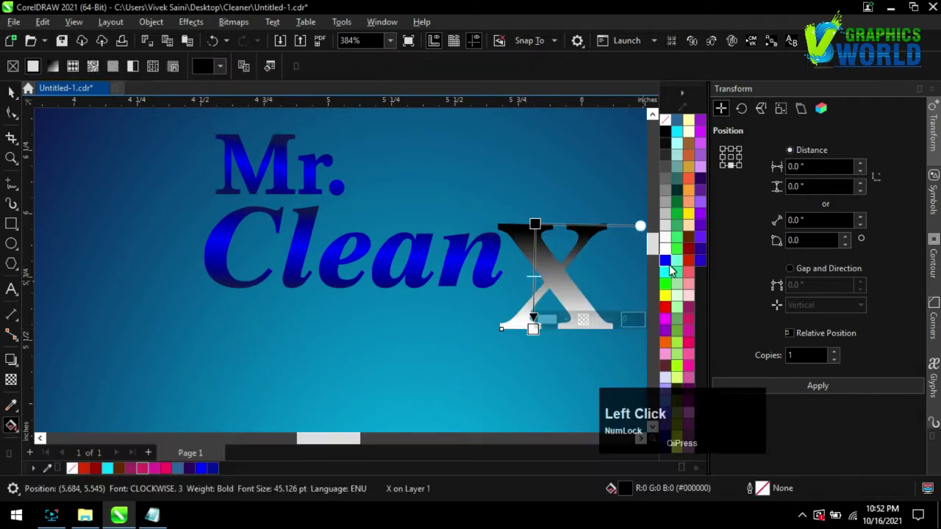
drag(692, 253, 761, 274)
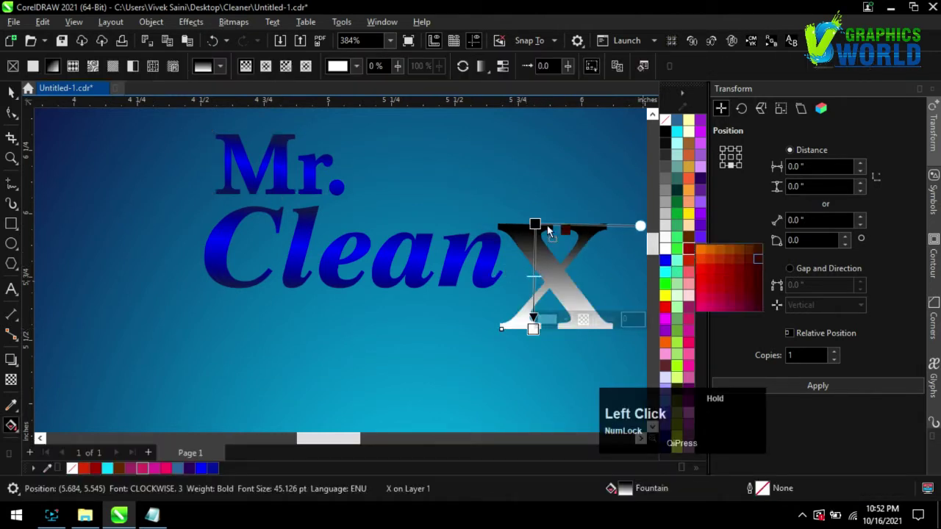
drag(547, 230, 538, 225)
drag(691, 253, 534, 278)
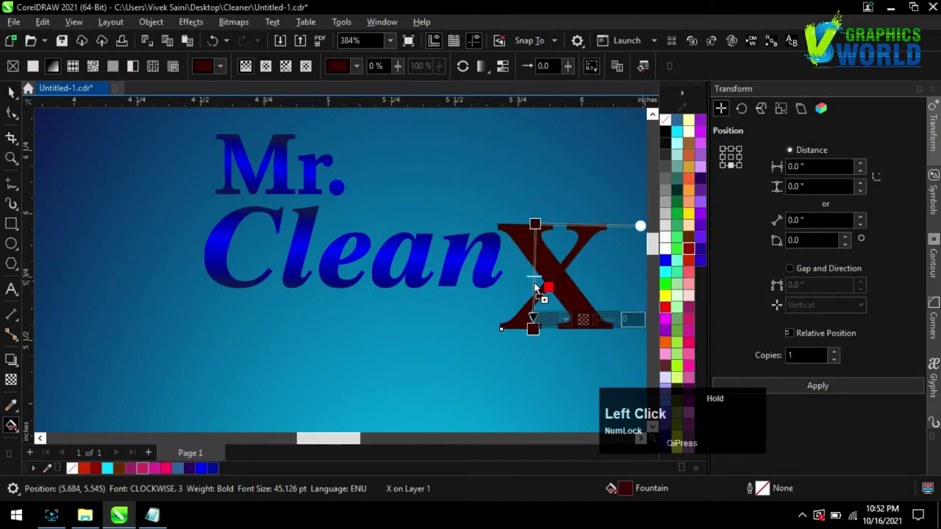
key(space)
- Give the whole "Mr. Clean X" lettering a white outline
scroll(210, 245, down, 3)
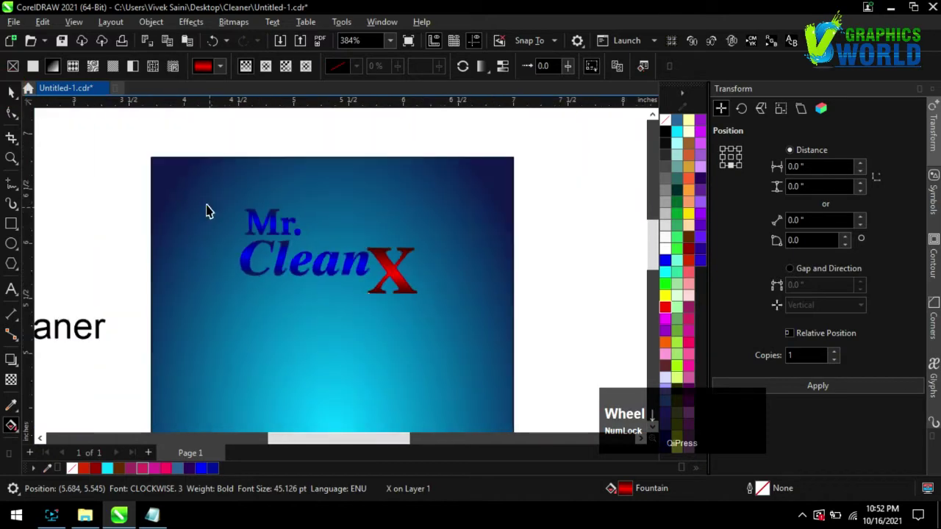
drag(115, 184, 492, 332)
scroll(204, 306, up, 1)
scroll(250, 280, up, 2)
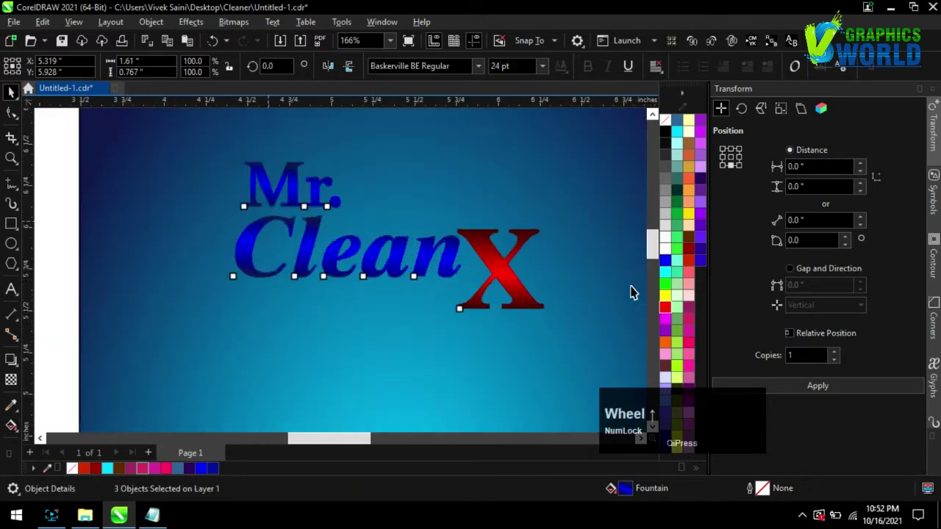
right_click(665, 252)
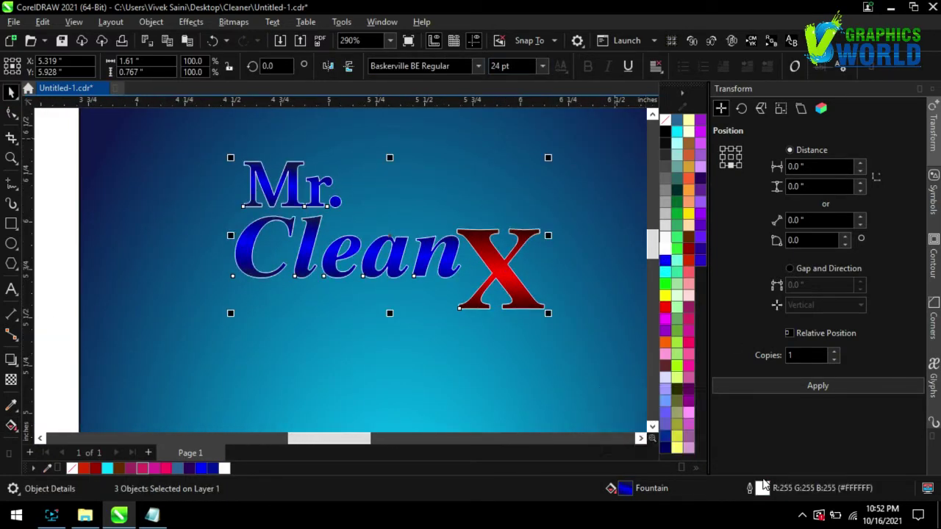
- Set the lettering's outline width to 3.0 pt, placed behind the fill and scaling with the object
double_click(763, 490)
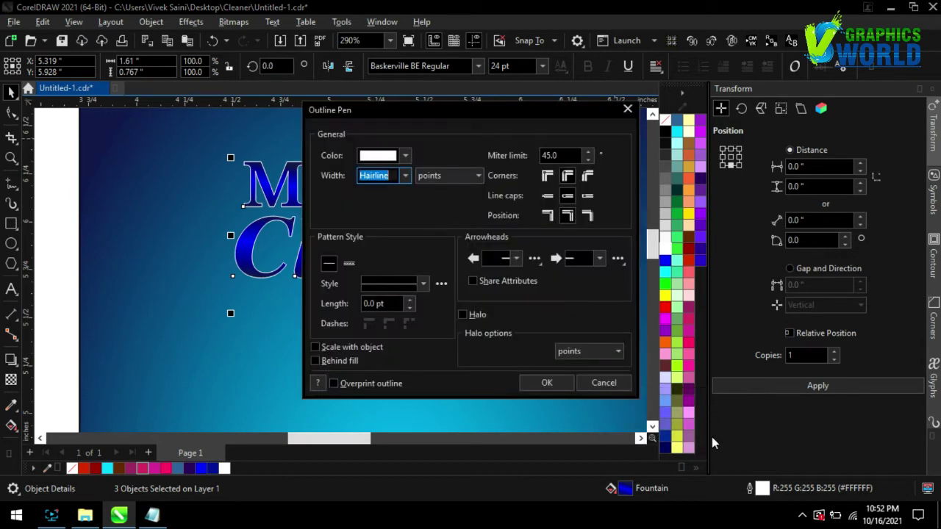
drag(459, 102, 691, 96)
click(577, 344)
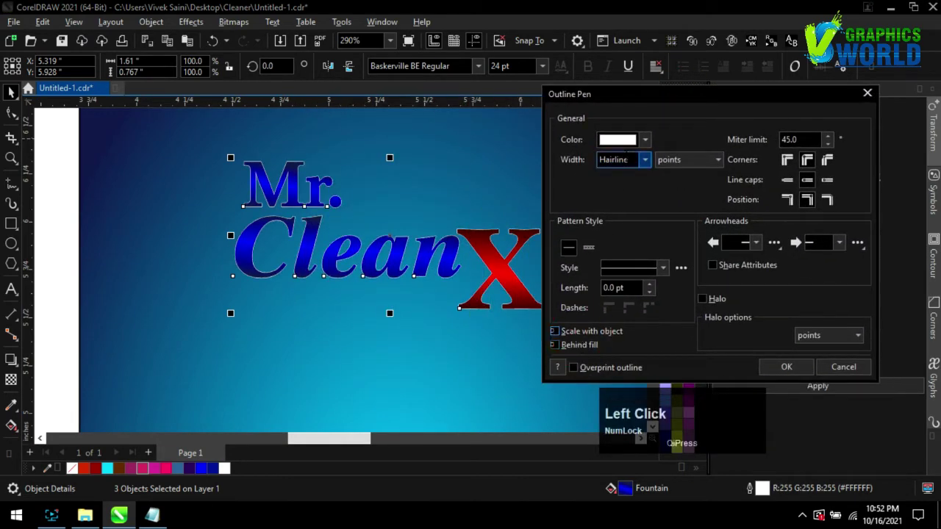
click(645, 160)
click(620, 263)
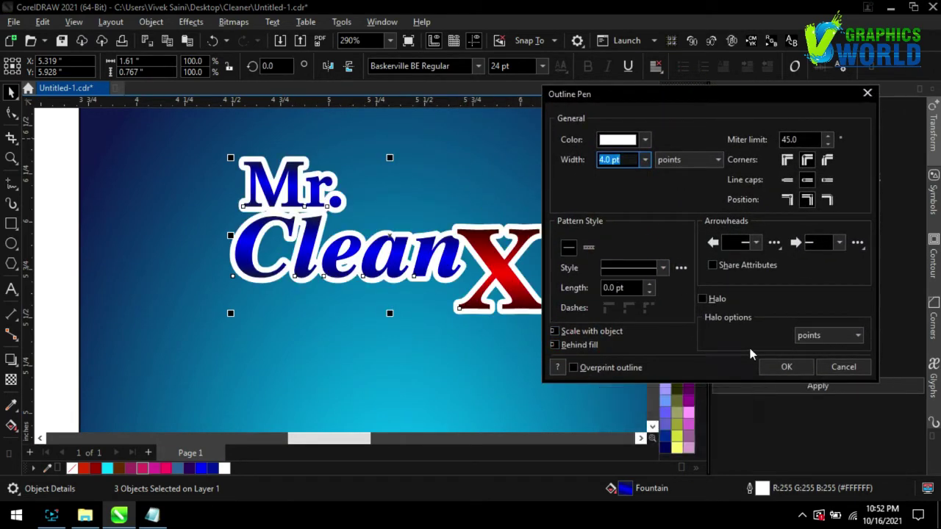
click(644, 160)
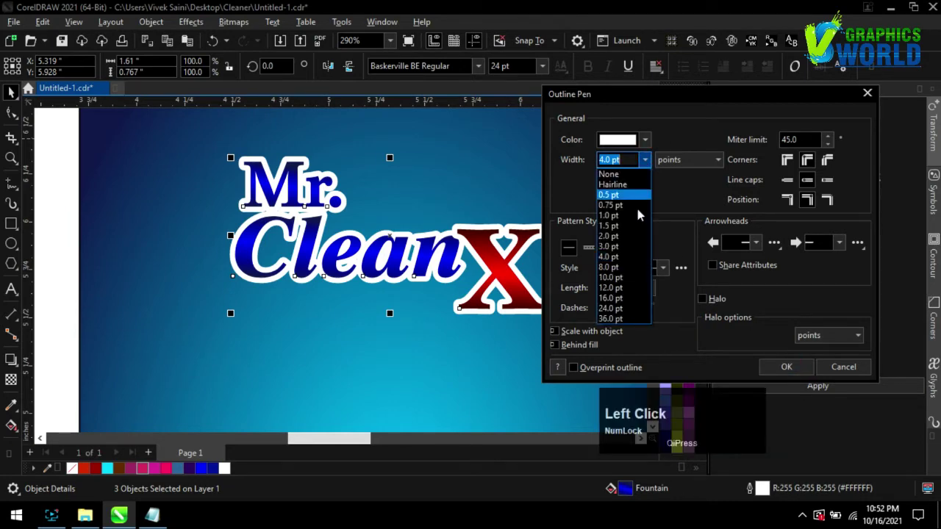
click(636, 251)
click(787, 367)
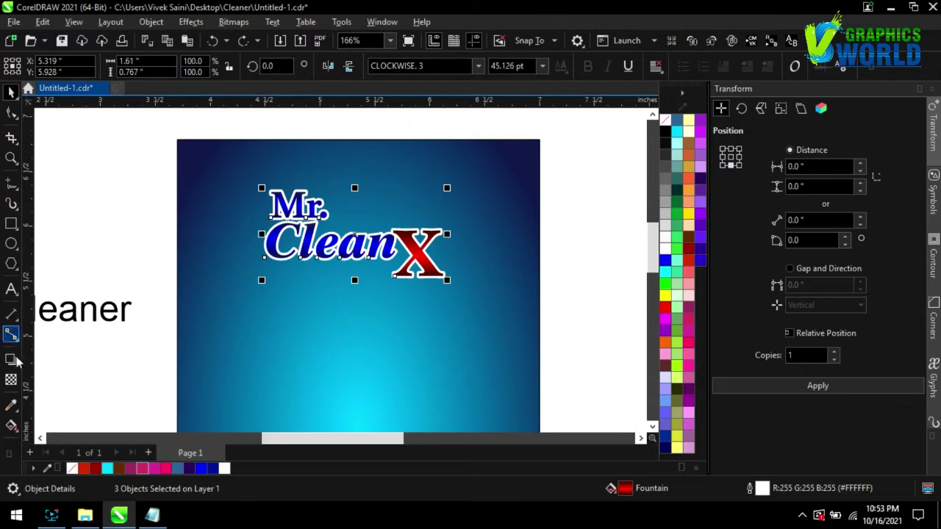
- Add a black drop shadow to the "Mr. Clean X" lettering with opacity 58 and feathering 21
click(11, 359)
drag(340, 267, 445, 234)
scroll(328, 226, up, 2)
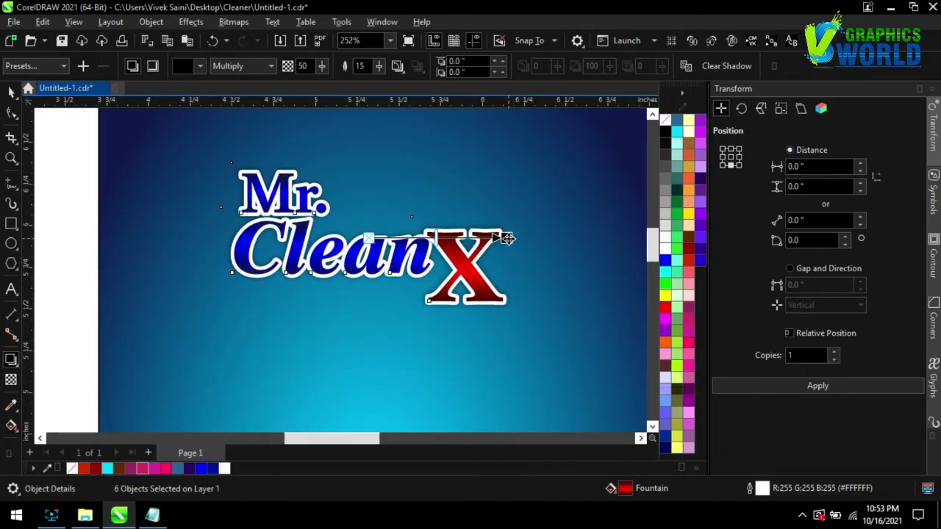
scroll(430, 244, up, 2)
drag(449, 233, 460, 232)
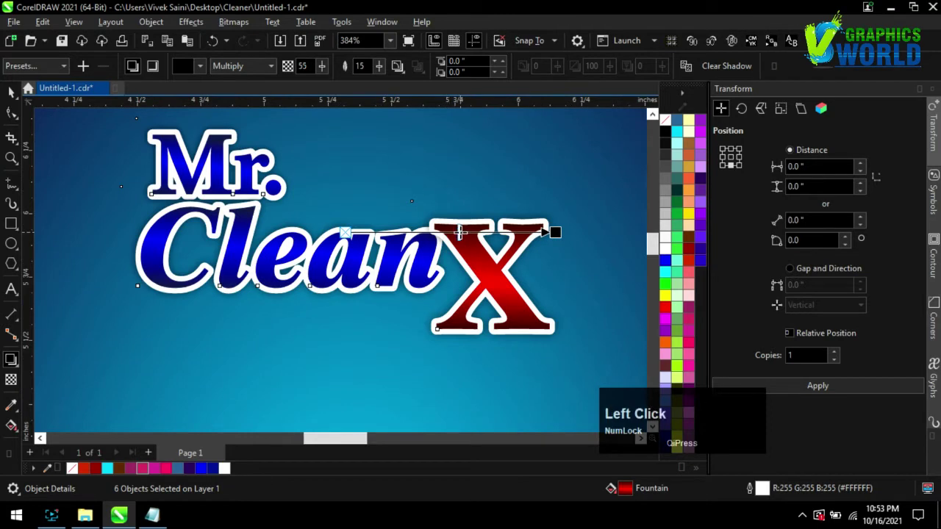
drag(380, 67, 385, 69)
click(9, 93)
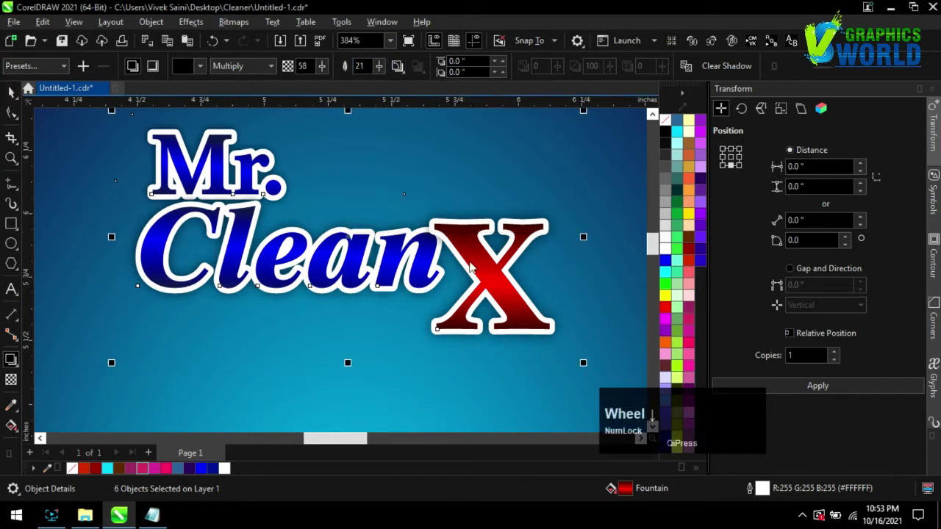
- Draw a tall ellipse about 1.94 by 2.81 in over the lettering, extending above the gradient rectangle's upper edge
scroll(419, 221, down, 5)
click(422, 174)
click(11, 243)
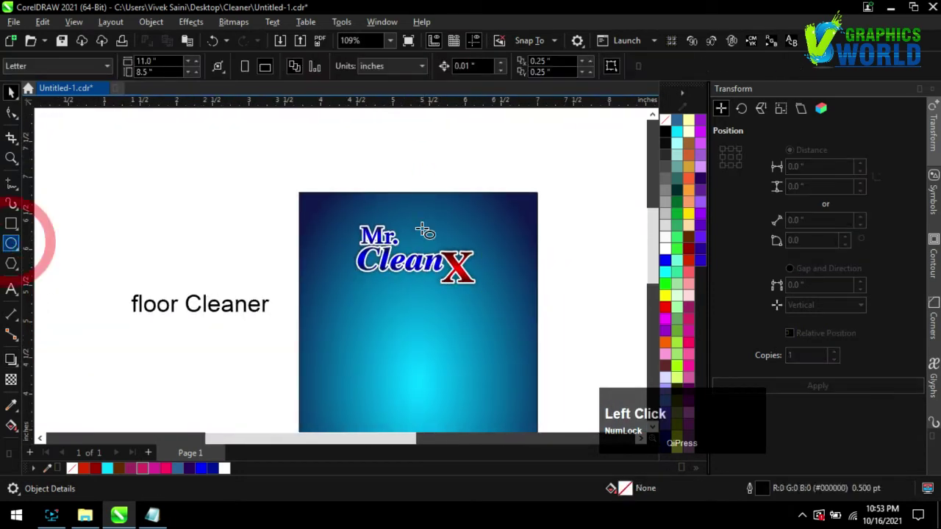
drag(373, 151, 516, 356)
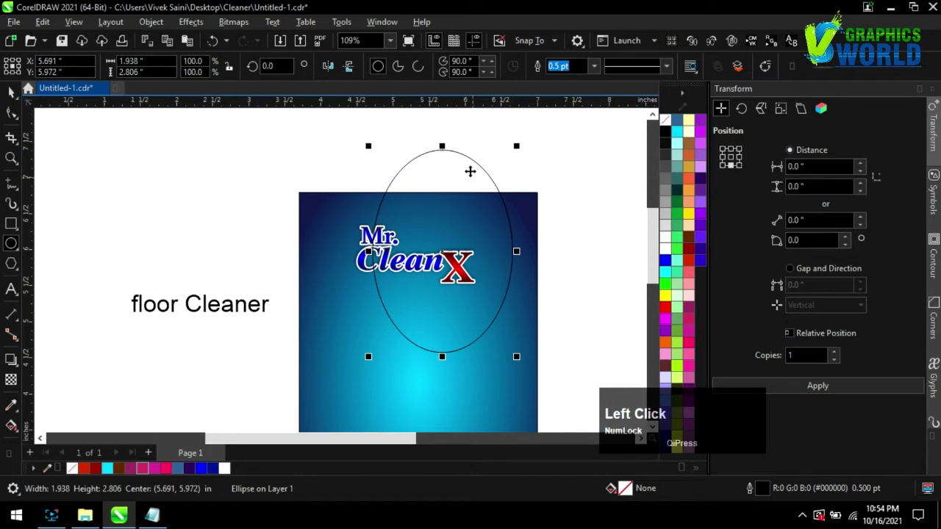
- Rotate the ellipse to about 316 degrees and enlarge it to about 2.94 by 2.98 in around the lettering
drag(520, 145, 610, 231)
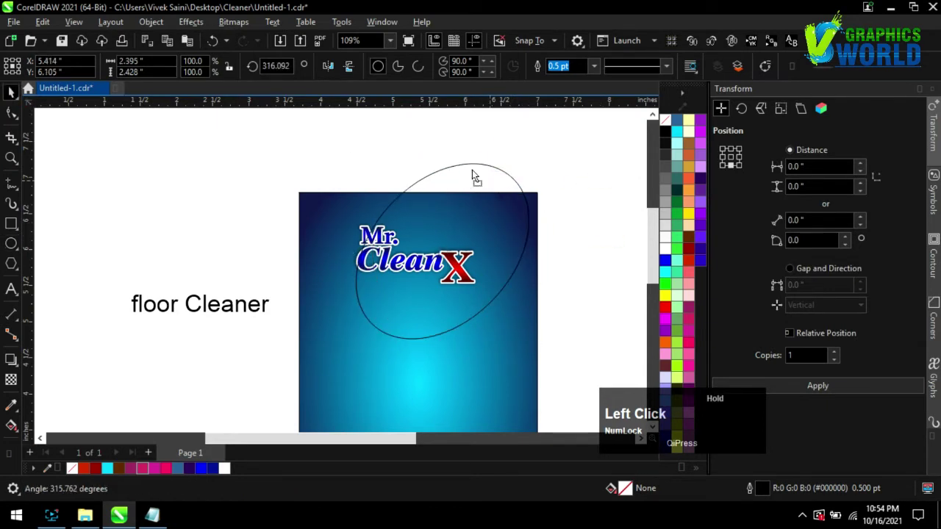
drag(472, 170, 484, 169)
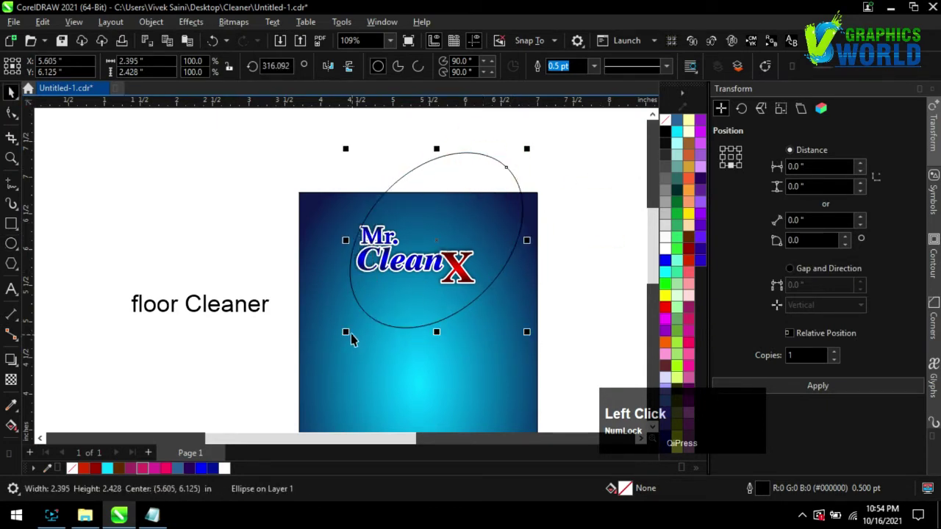
drag(350, 336, 303, 372)
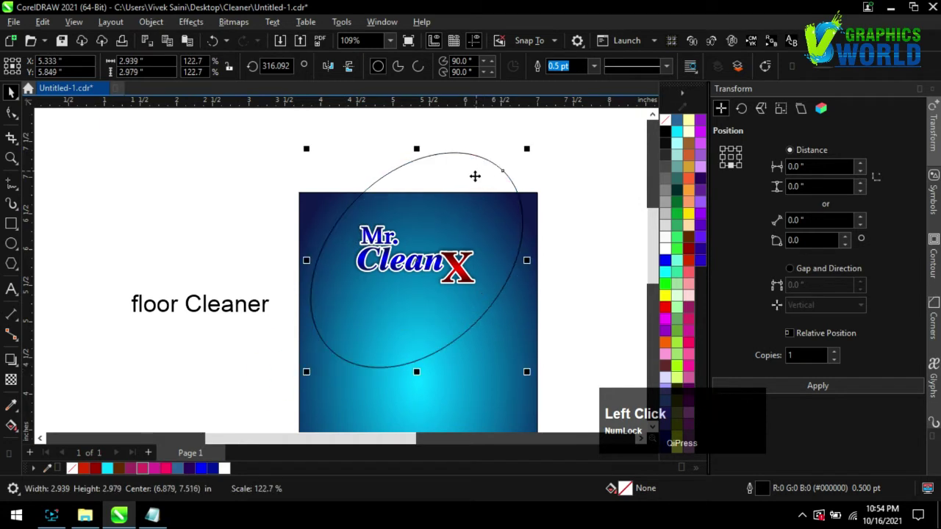
- Centre the tilted ellipse horizontally on the gradient rectangle
click(475, 177)
shift+click(500, 391)
key(c)
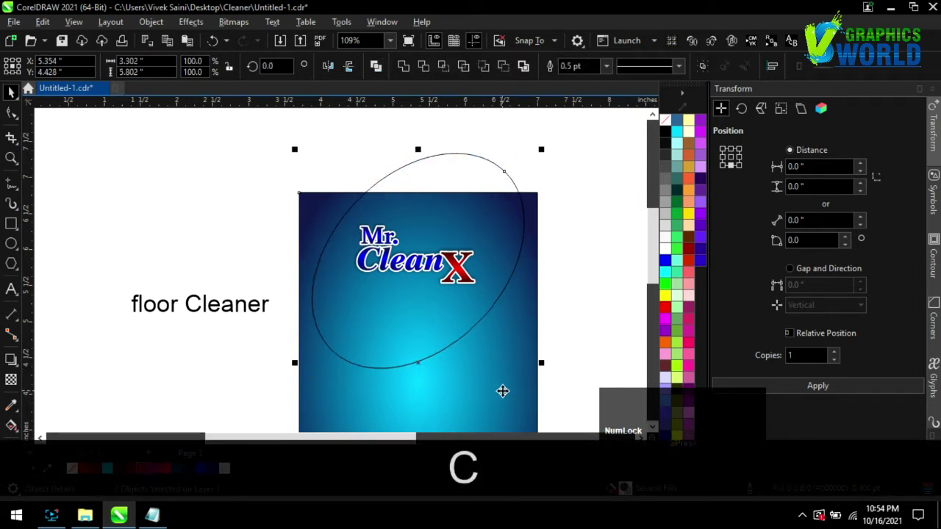
- Create the intersection of the ellipse and the gradient rectangle, and delete the original ellipse
click(443, 65)
click(476, 171)
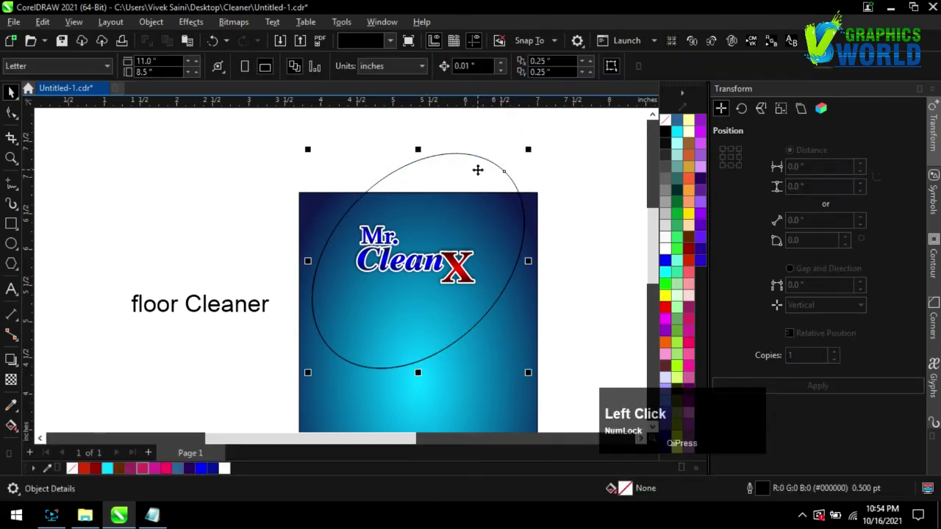
key(Delete)
- Fill the intersected shape behind the lettering with white and remove its outline
click(479, 223)
click(666, 252)
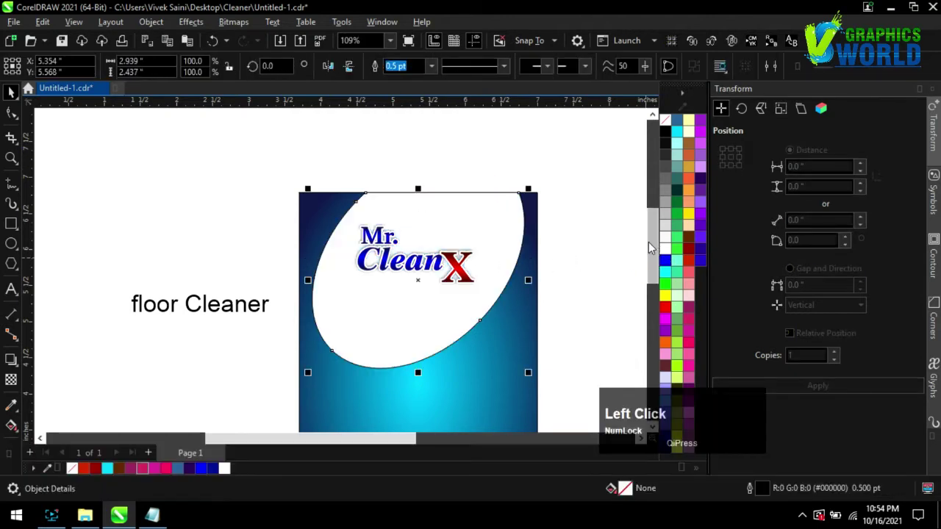
right_click(664, 120)
- Duplicate the white shape in place with one copy and shrink the copy slightly towards its upper edge
click(431, 265)
scroll(385, 339, up, 1)
click(384, 338)
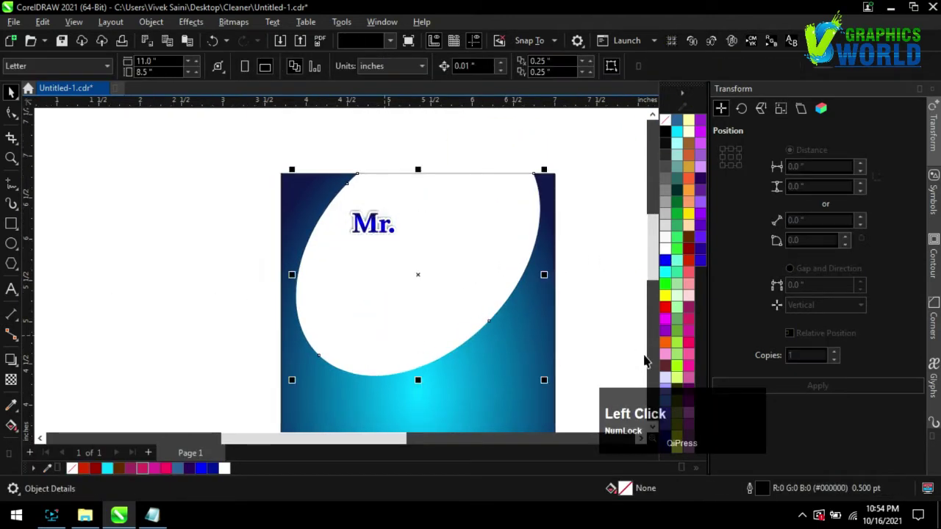
click(798, 390)
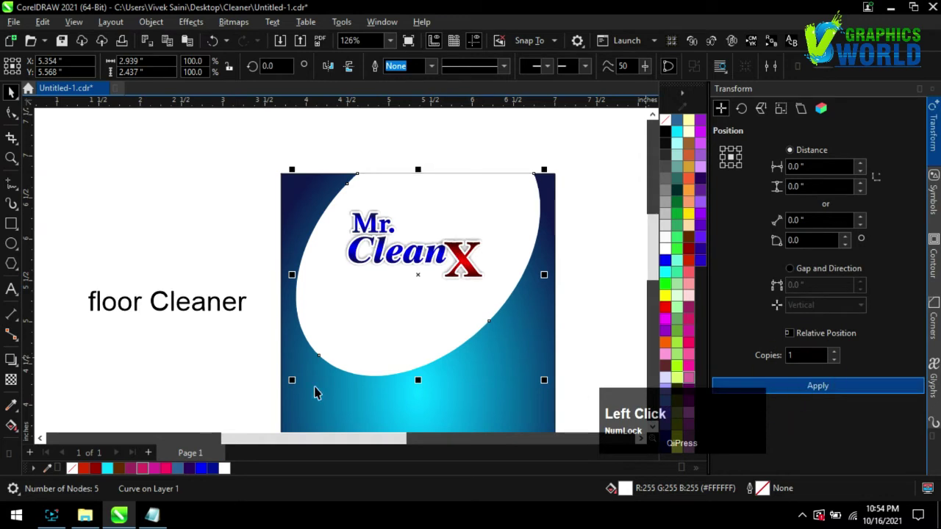
drag(293, 381, 294, 382)
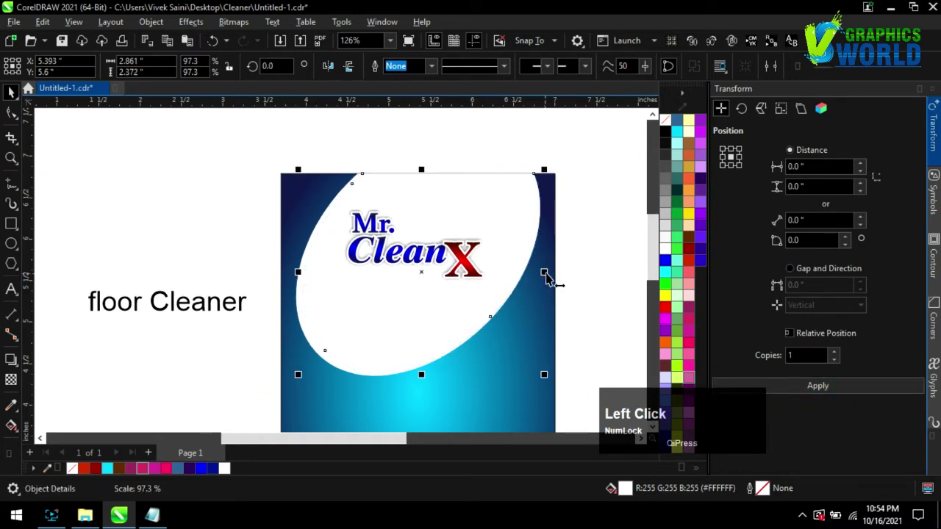
drag(550, 273, 542, 282)
- Fill the larger shape behind the white one with light grey to form a rim
drag(394, 389, 390, 383)
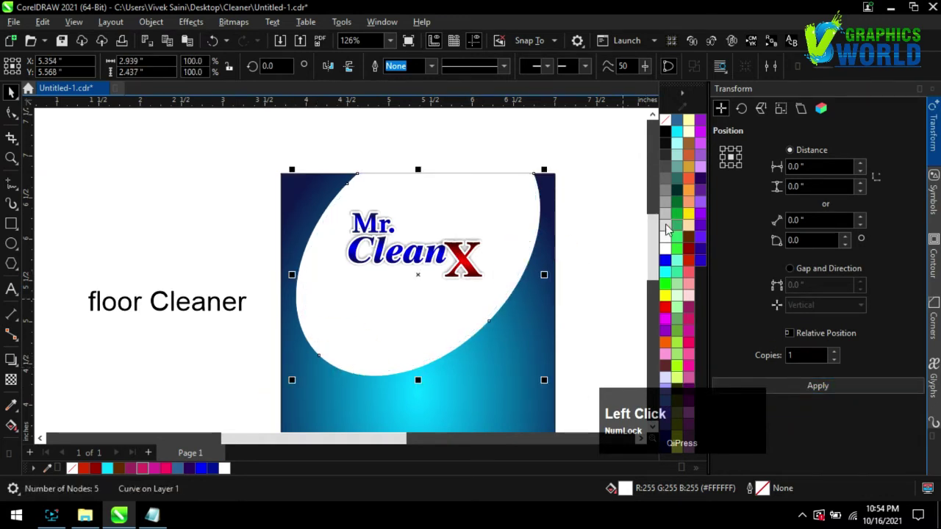
click(199, 216)
scroll(333, 374, up, 1)
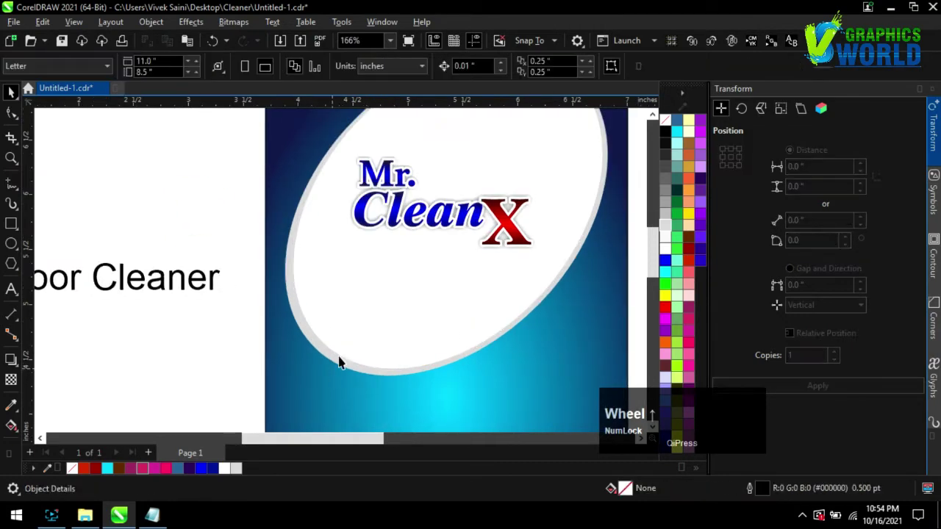
- Scale the white shape and its light grey rim down together to about 2.69 by 1.9 in
click(296, 223)
shift+click(335, 246)
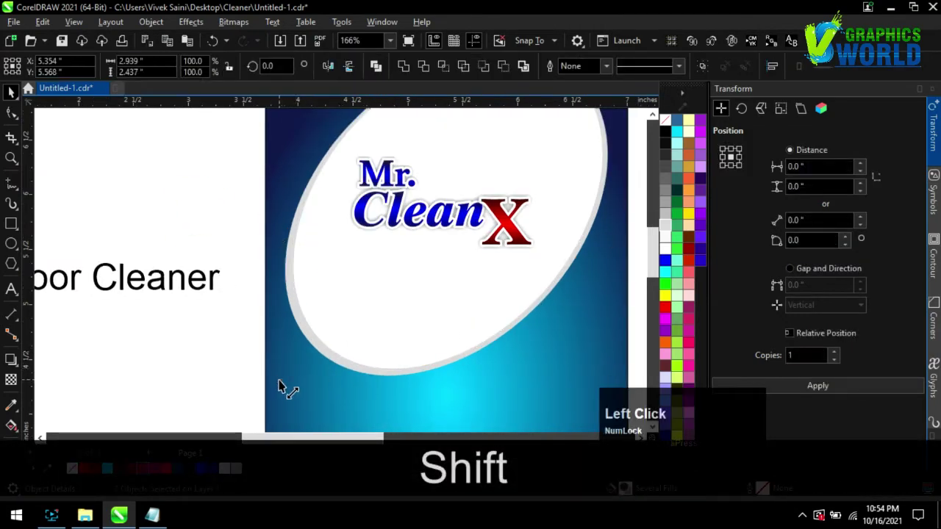
drag(282, 381, 261, 356)
drag(461, 361, 453, 326)
scroll(441, 412, down, 1)
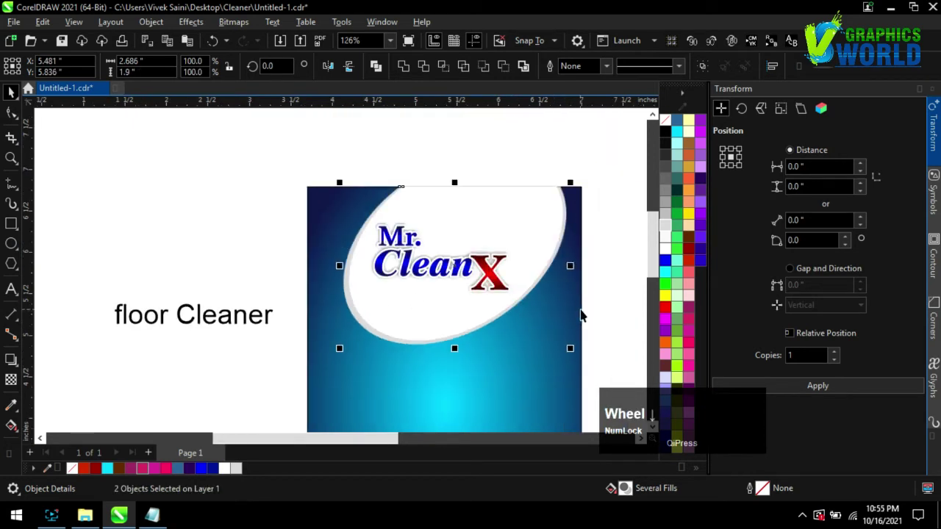
- Enlarge the "Mr. Clean X" lettering to about 2.82 by 1.49 in and reposition it over the white shape
scroll(580, 316, up, 1)
drag(168, 189, 548, 309)
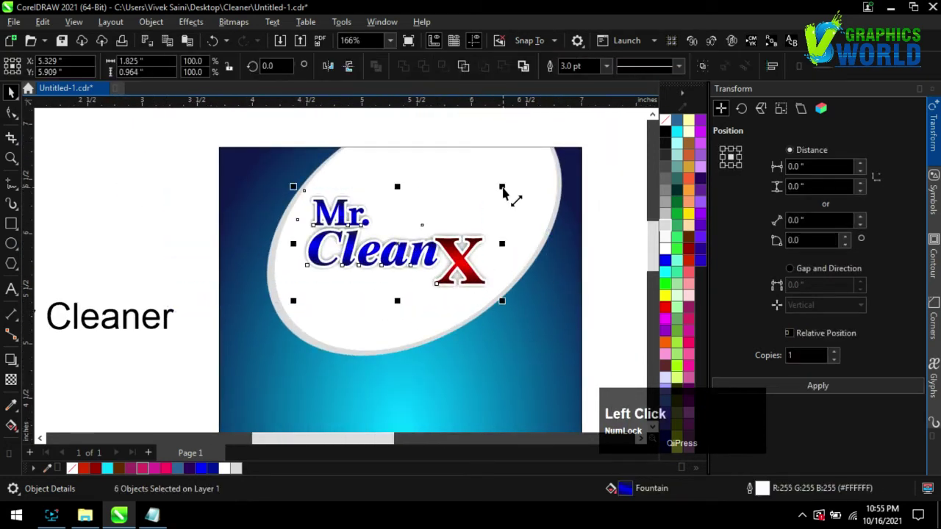
drag(503, 187, 527, 179)
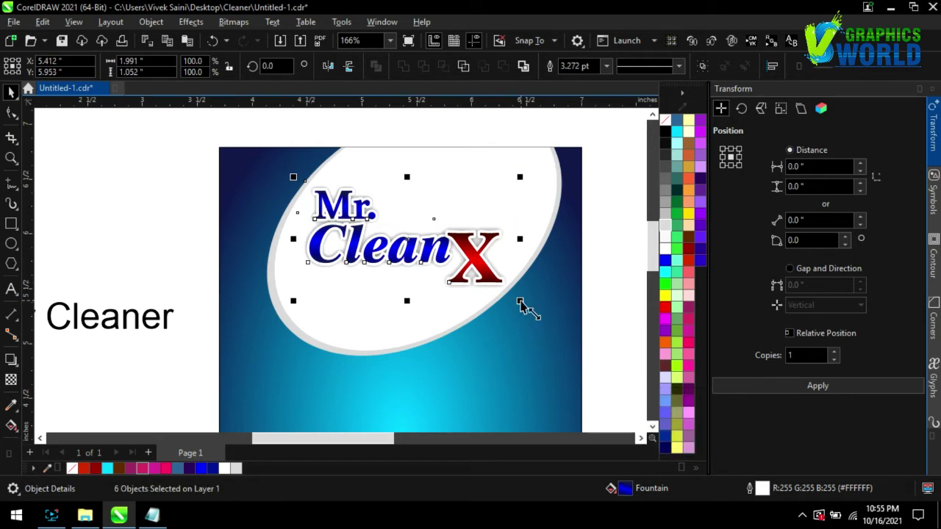
drag(525, 309, 571, 333)
drag(293, 327, 184, 357)
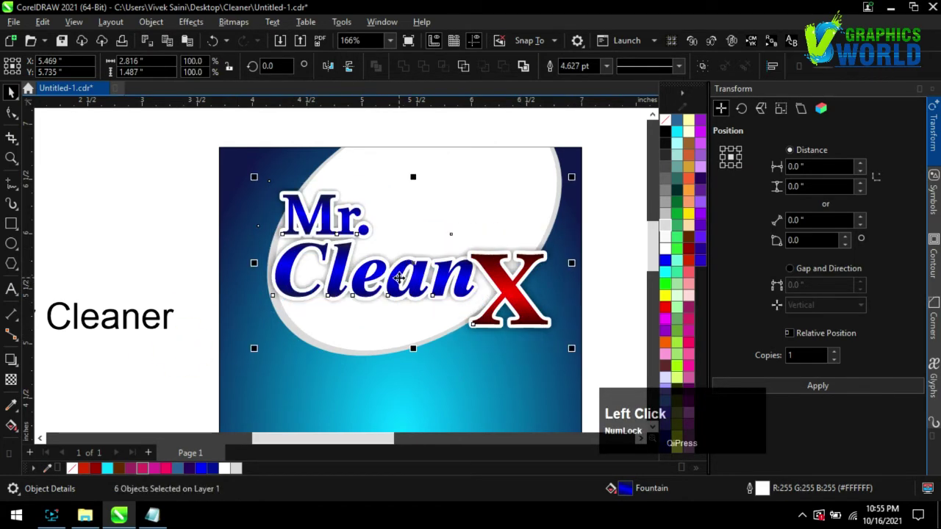
drag(400, 278, 399, 262)
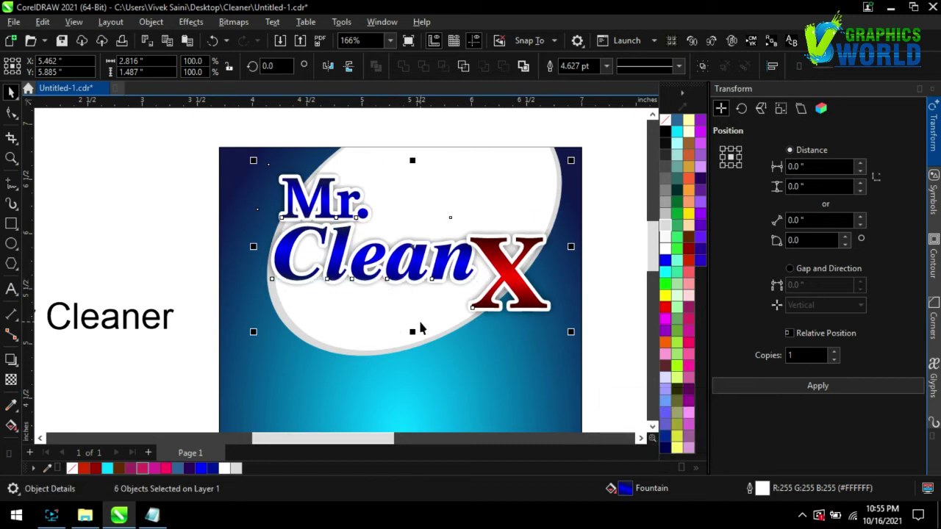
- Stretch the white shape and its grey rim downward to about 2.2 in tall and lower the "Mr. Clean X" lettering over them
click(438, 155)
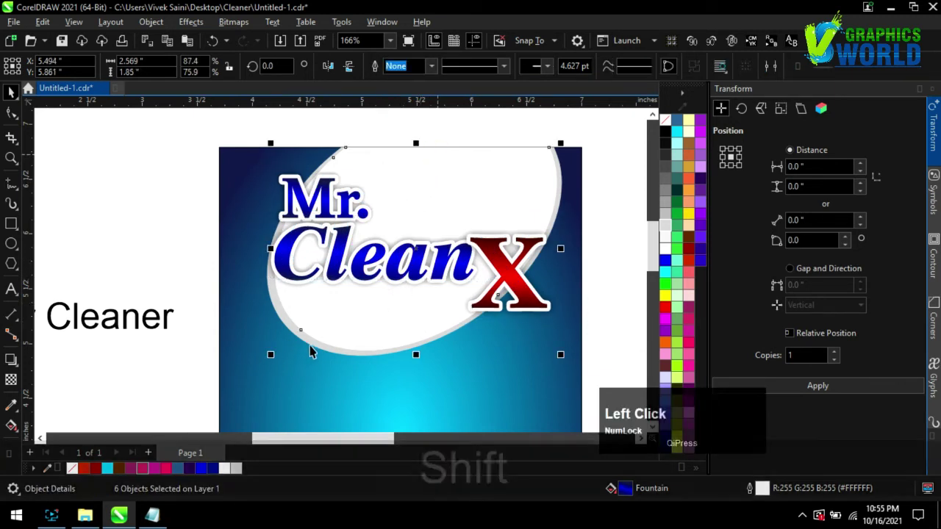
drag(415, 356, 416, 398)
drag(189, 168, 607, 334)
drag(508, 265, 505, 289)
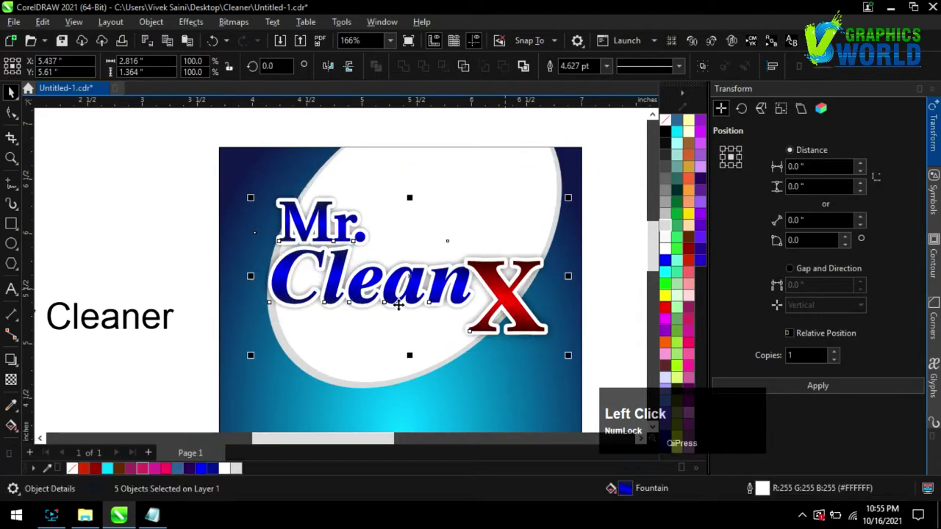
- Deselect the lettering and save the label document
scroll(399, 305, down, 1)
click(580, 265)
scroll(458, 182, up, 1)
key(ctrl+s)
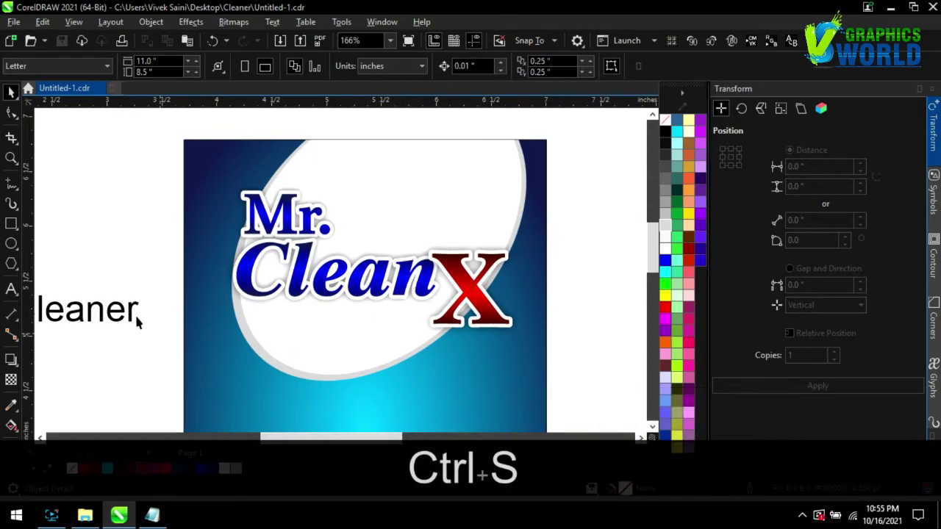
- Move the "floor Cleaner" text onto the white shape beneath "Clean" and shrink it to about 14.84 pt
scroll(118, 311, down, 2)
click(130, 304)
drag(240, 314, 296, 318)
scroll(304, 313, up, 4)
drag(426, 335, 368, 316)
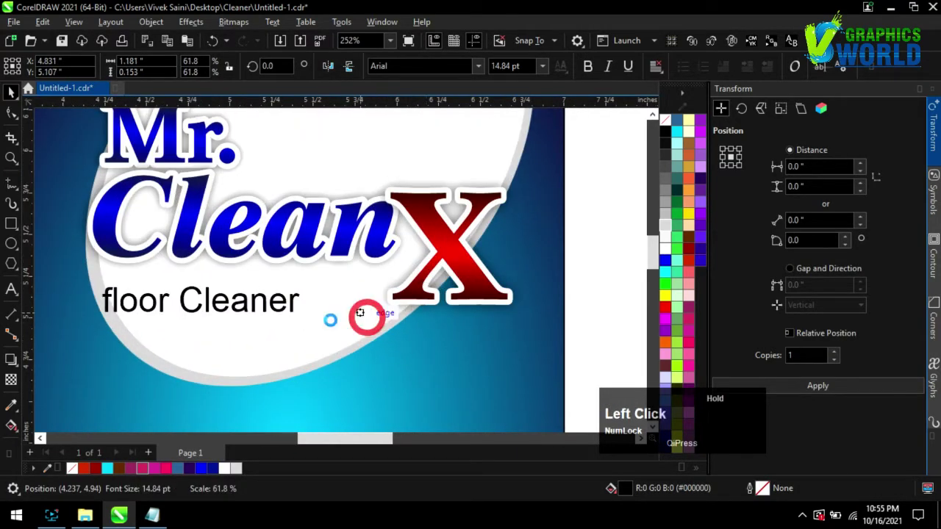
drag(268, 306, 293, 297)
- Set the "floor Cleaner" text in the CLOCKWISE. 3 font and widen its letter and word spacing
click(479, 66)
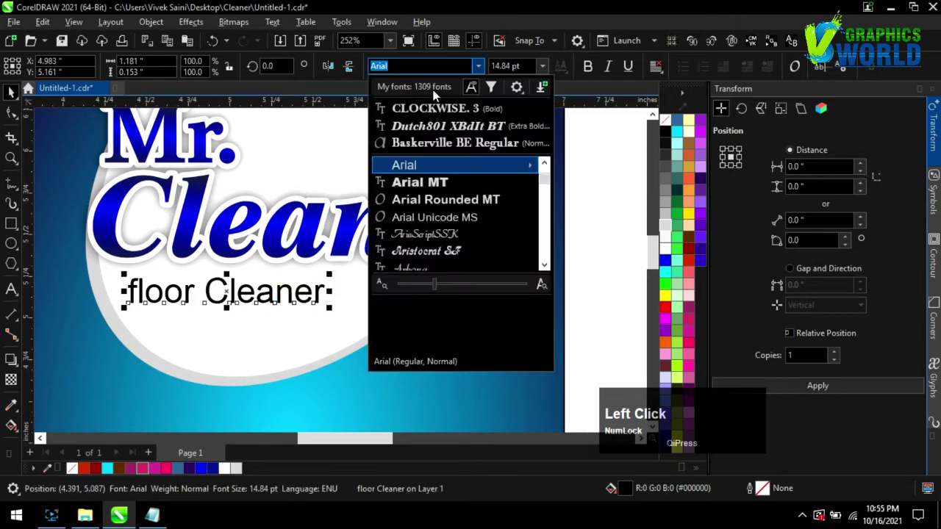
click(426, 105)
key(F10)
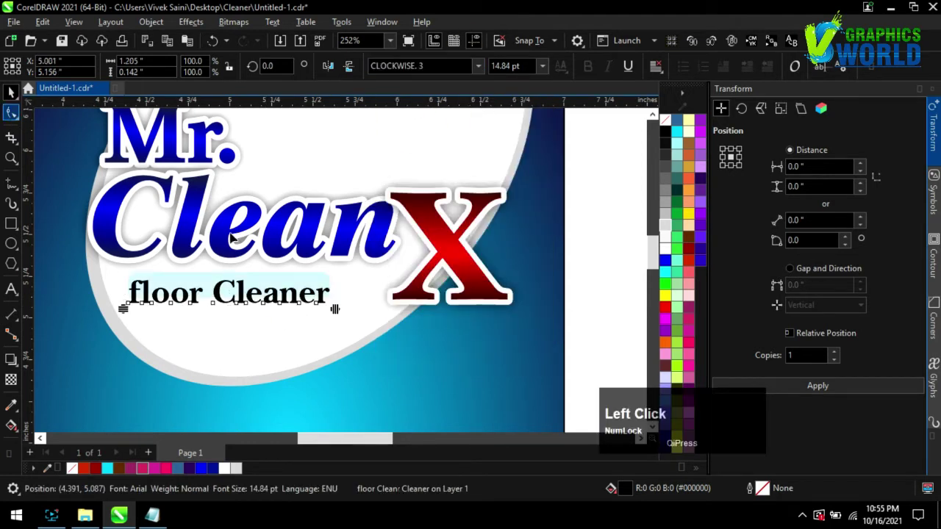
drag(336, 311, 361, 309)
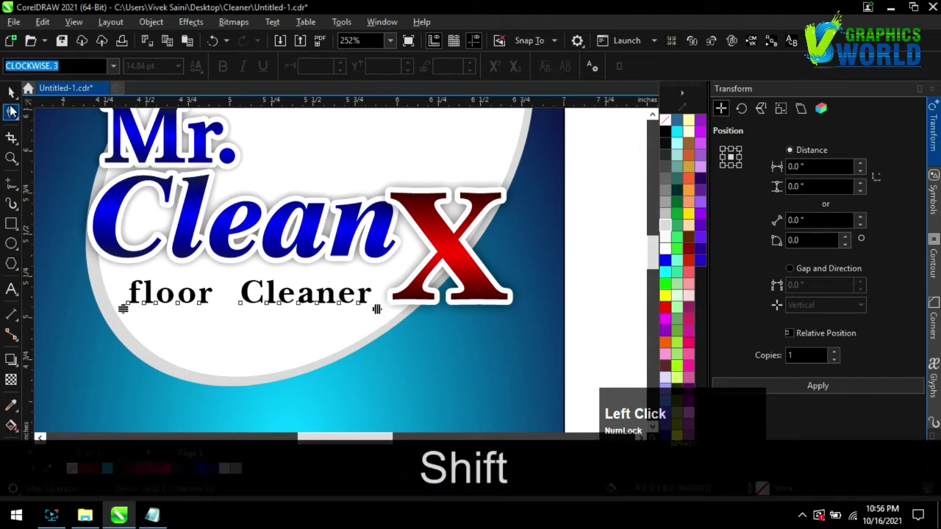
click(11, 91)
click(392, 337)
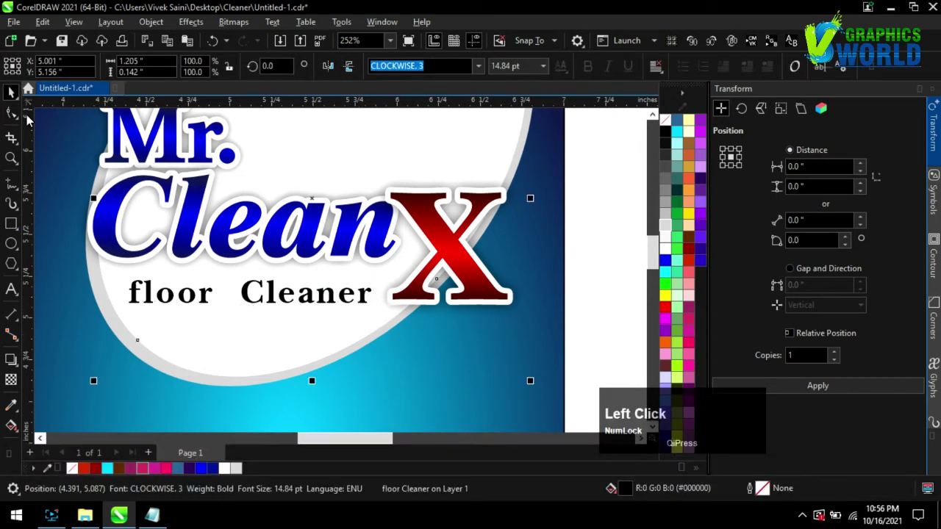
- Refine the "floor Cleaner" spacing with slightly wider letter gaps and a narrower gap between the two words
click(362, 300)
key(F10)
mouse_move(377, 310)
mouse_down()
mouse_move(361, 309)
mouse_move(379, 311)
mouse_up()
click(11, 92)
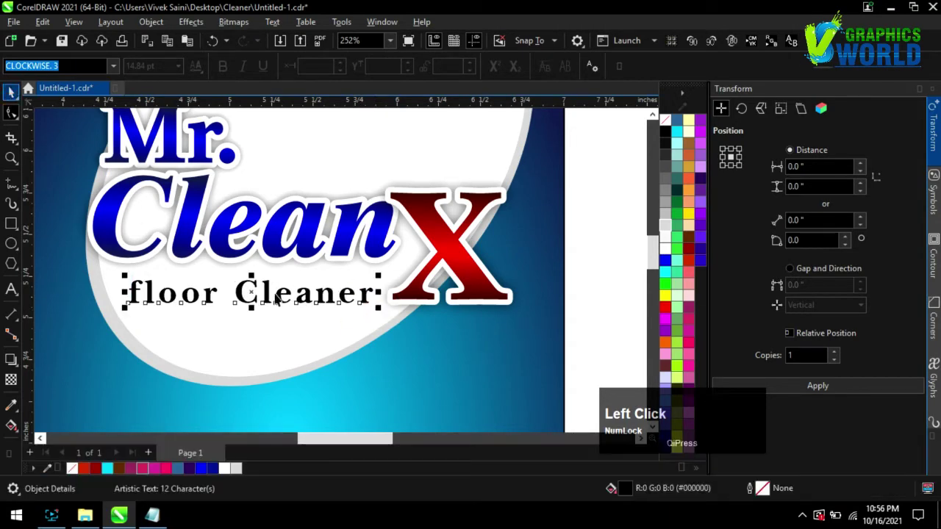
- Align the bottom of the "floor Cleaner" text with the bottom of the red X and save the document
shift+click(416, 291)
key(shift+b)
scroll(398, 314, down, 2)
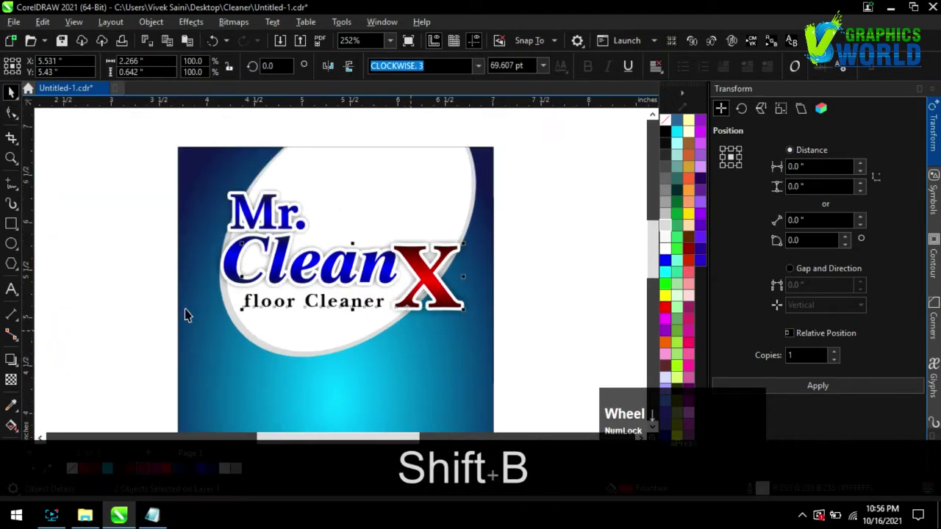
click(113, 296)
key(ctrl+s)
- Bring the Cleaner mascot image from the Cleaner folder into the label drawing
click(84, 515)
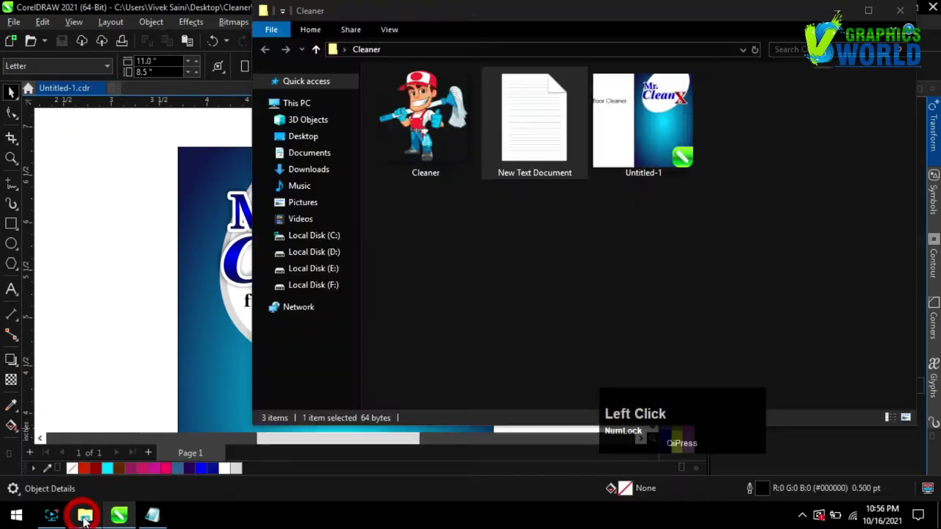
drag(411, 163, 145, 222)
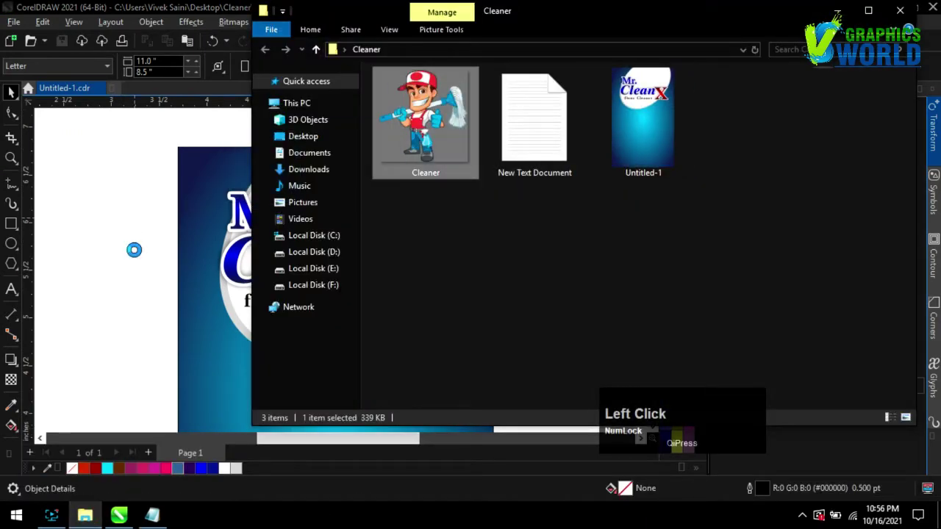
click(166, 290)
scroll(168, 291, down, 1)
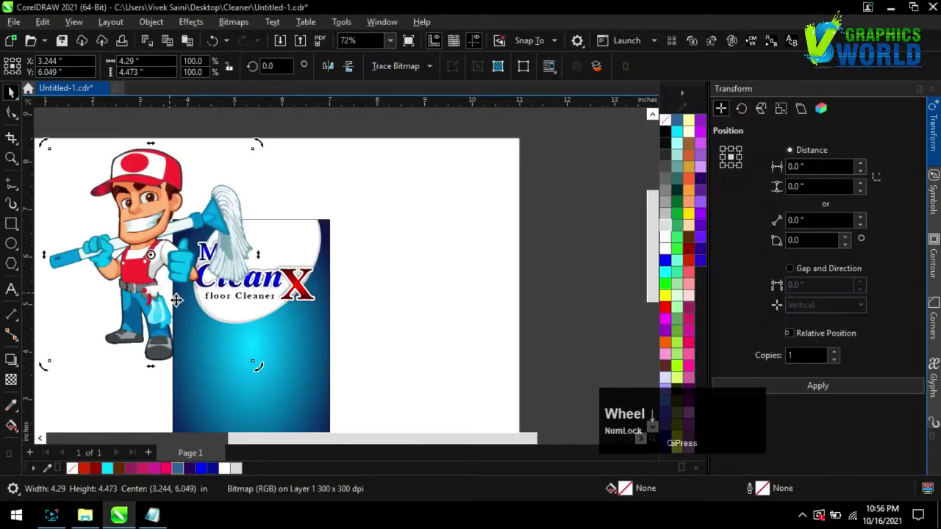
- Shrink the mascot image to about 1.22 by 1.27 in and place it on the white shape above "Clean"
click(242, 169)
drag(253, 147, 115, 291)
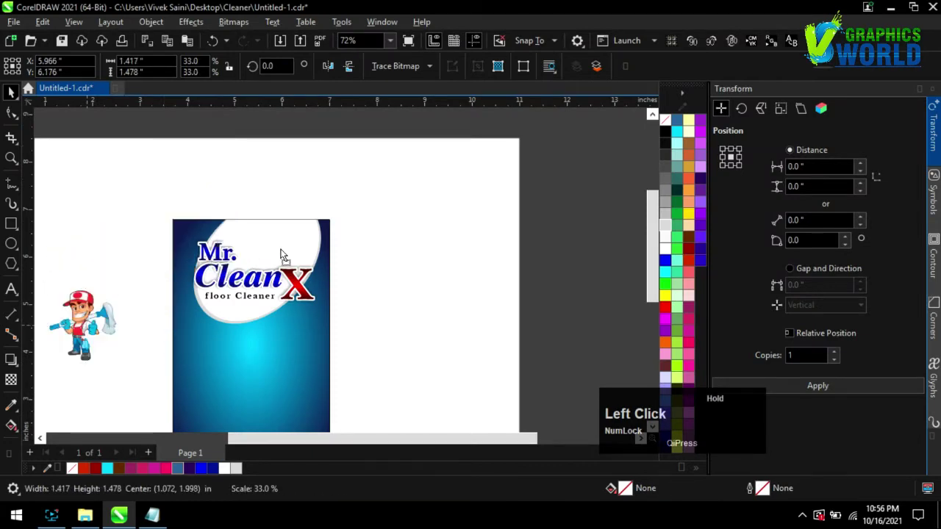
drag(281, 255, 283, 253)
scroll(381, 186, up, 2)
drag(376, 172, 310, 241)
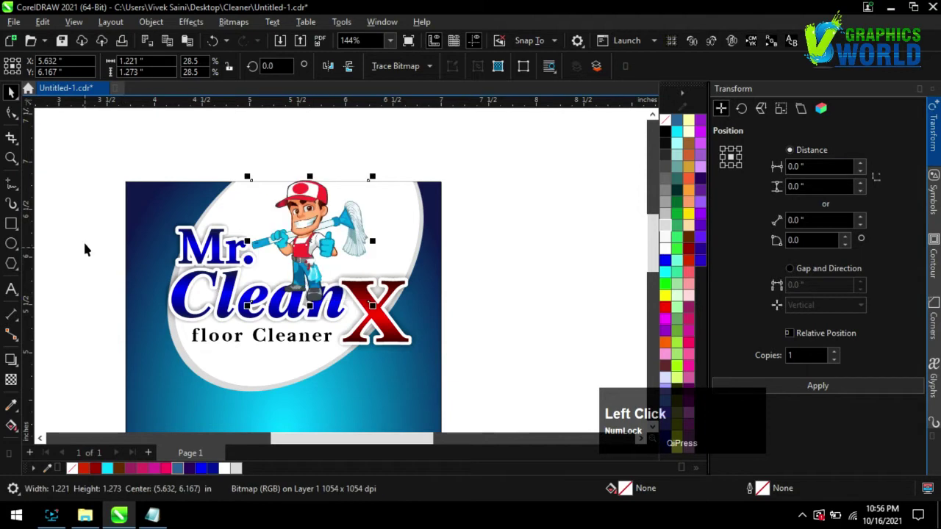
- Bring all the "Mr. Clean X" and "floor Cleaner" lettering in front of the mascot
click(472, 402)
key(ctrl+a)
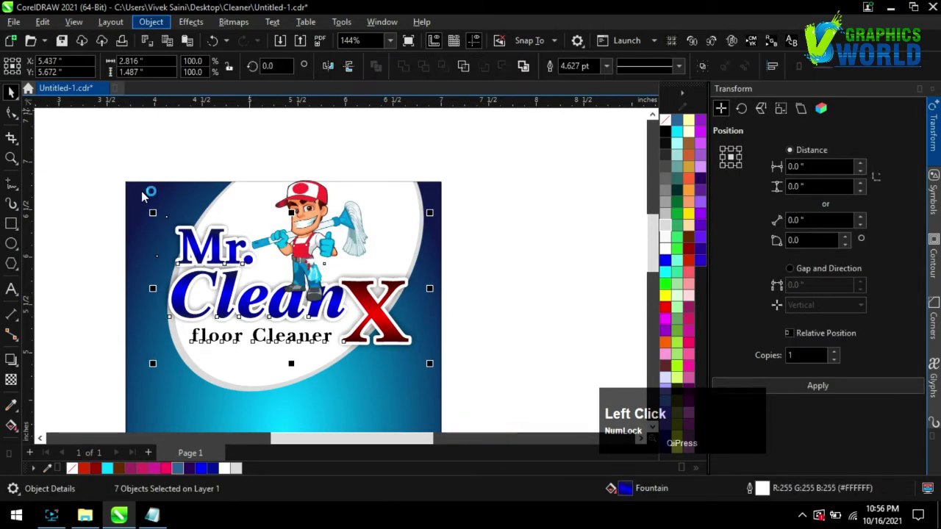
click(151, 22)
mouse_move(253, 213)
click(442, 213)
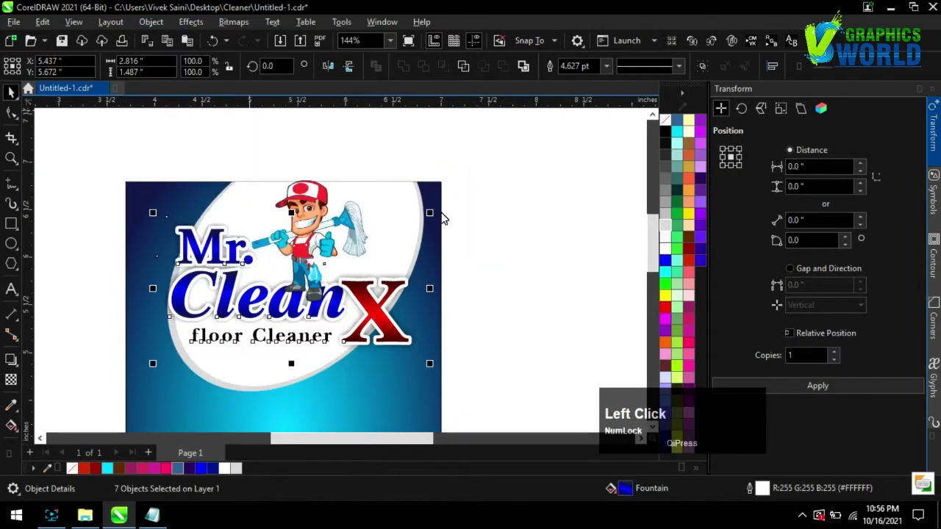
- Shift the mascot down and slightly left so its legs sit behind the "Clean" lettering
click(318, 211)
drag(317, 211, 298, 227)
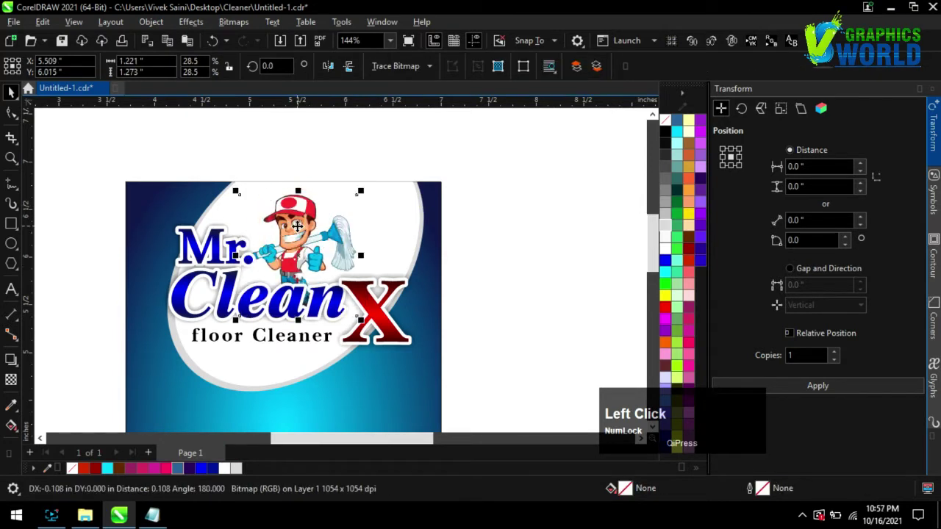
click(87, 255)
scroll(137, 359, up, 1)
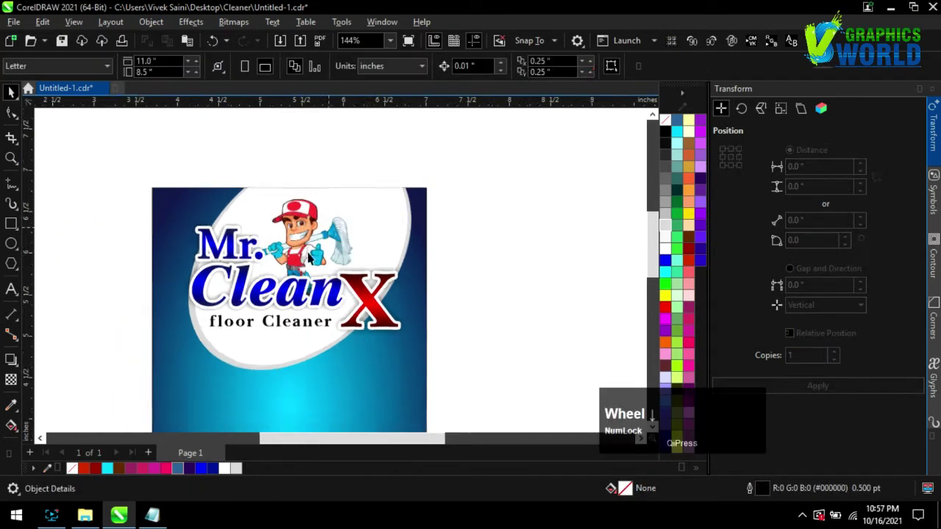
- Trim the bottom of the mascot image upward so its legs end behind the "Clean" lettering
click(346, 237)
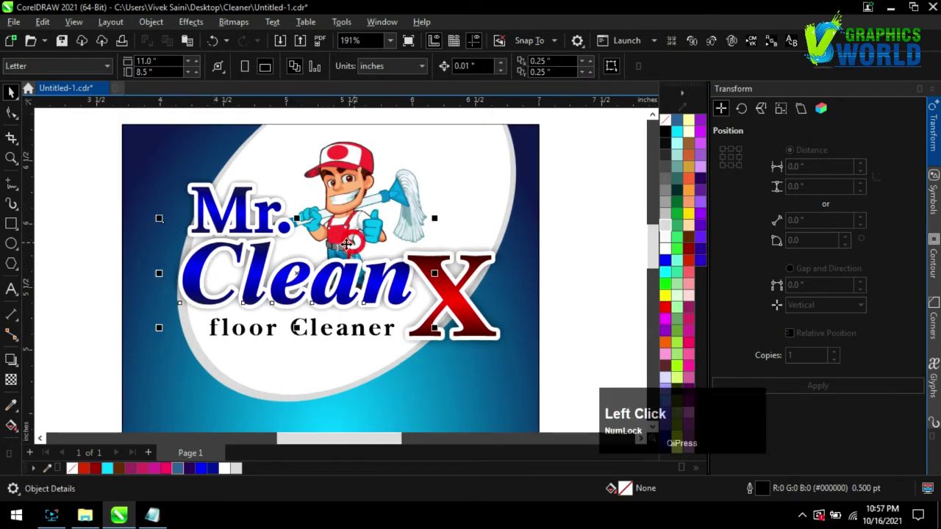
key(F10)
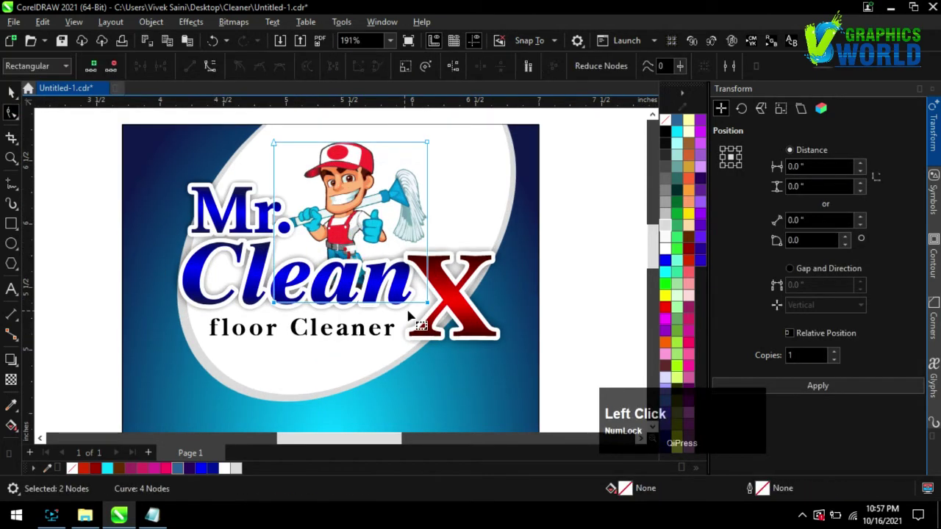
drag(435, 314, 433, 281)
click(11, 93)
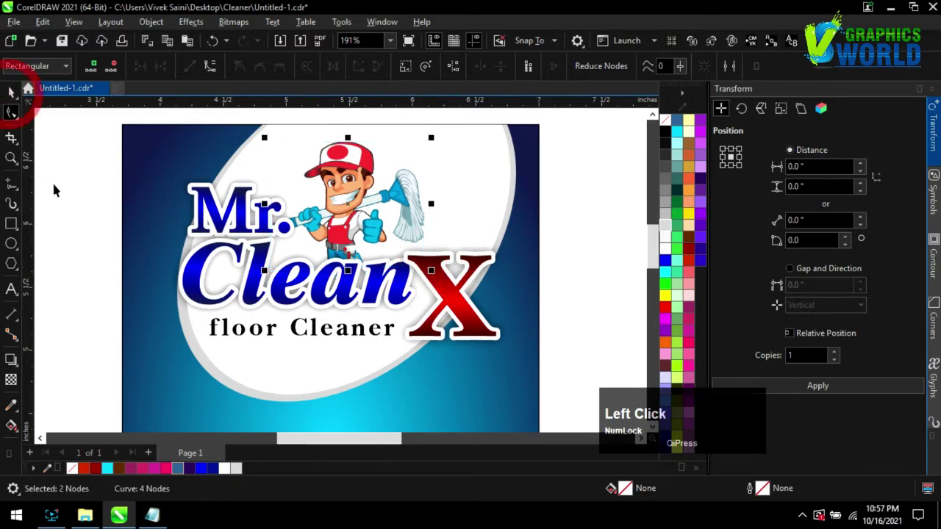
scroll(399, 346, down, 4)
click(564, 390)
scroll(316, 318, up, 3)
- Replace the light grey fill of the rim behind the white shape with a gold fountain fill
click(283, 366)
click(378, 341)
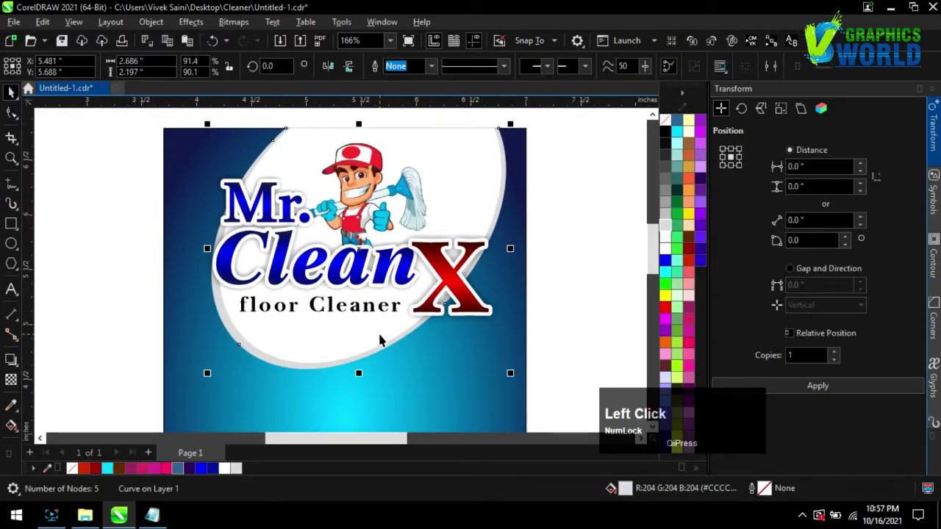
key(g)
drag(235, 246, 501, 248)
click(220, 67)
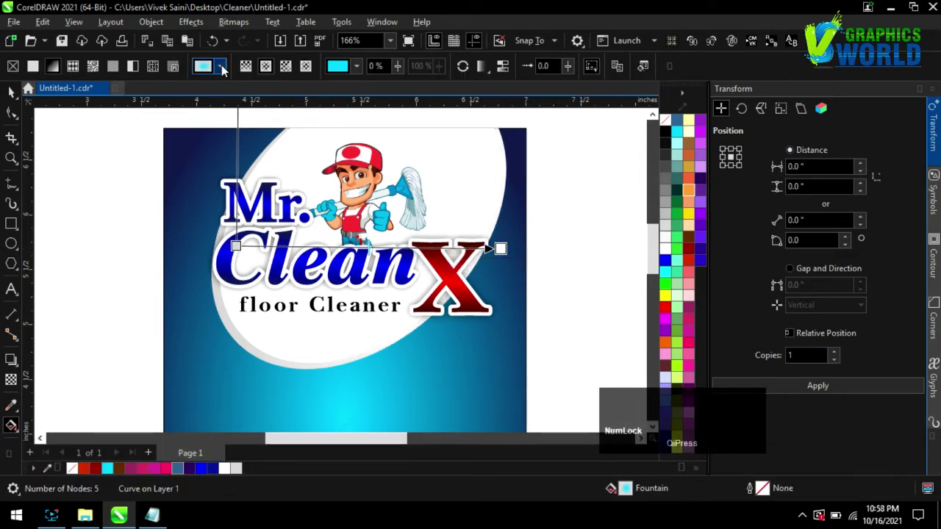
click(221, 66)
drag(282, 367, 283, 366)
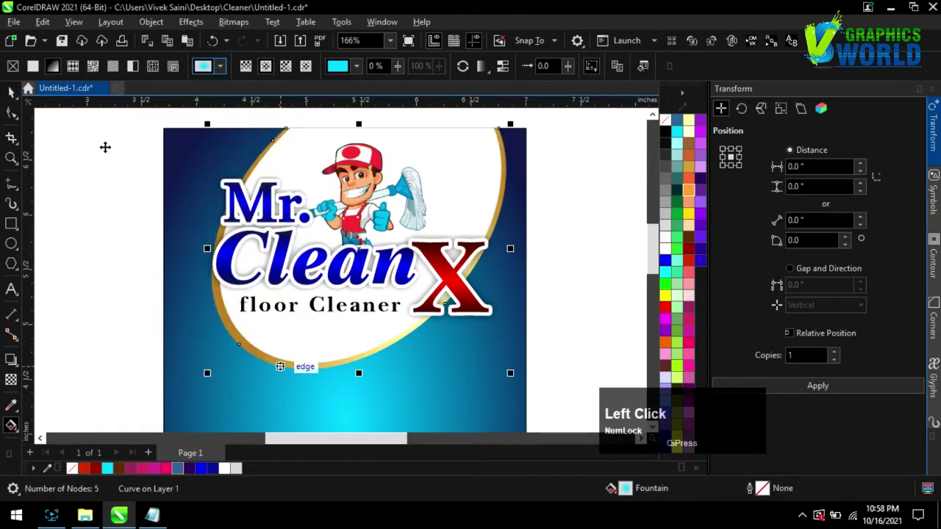
- Redirect the rim's gold gradient diagonally, running from beside "Mr." down to the red X
click(342, 296)
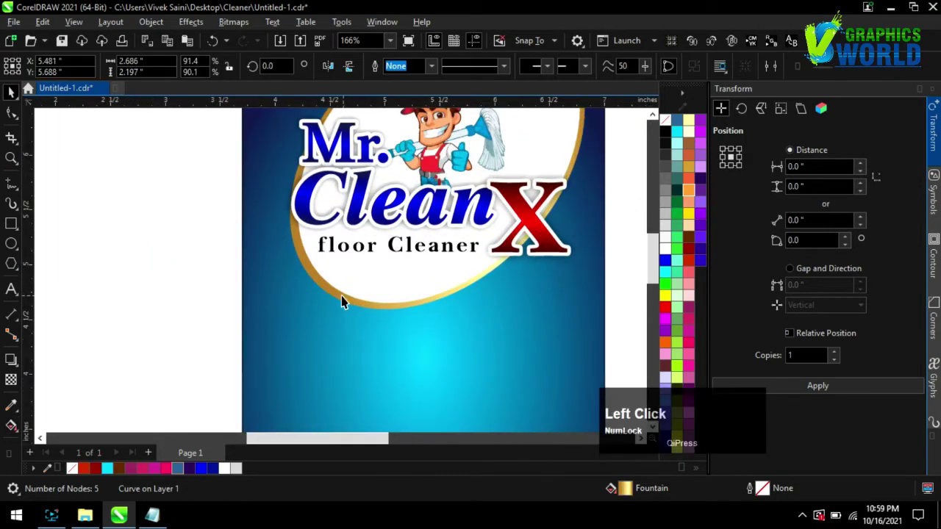
key(ctrl+z)
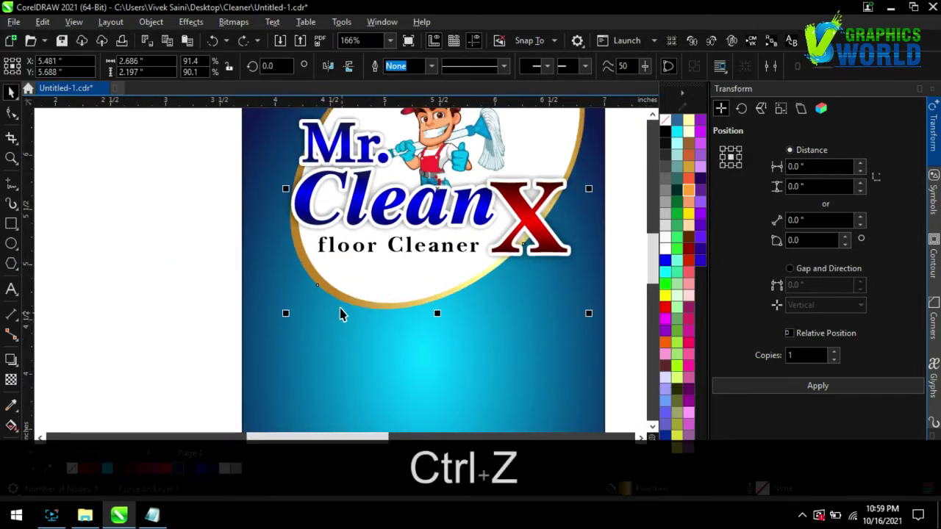
key(g)
drag(304, 209, 407, 333)
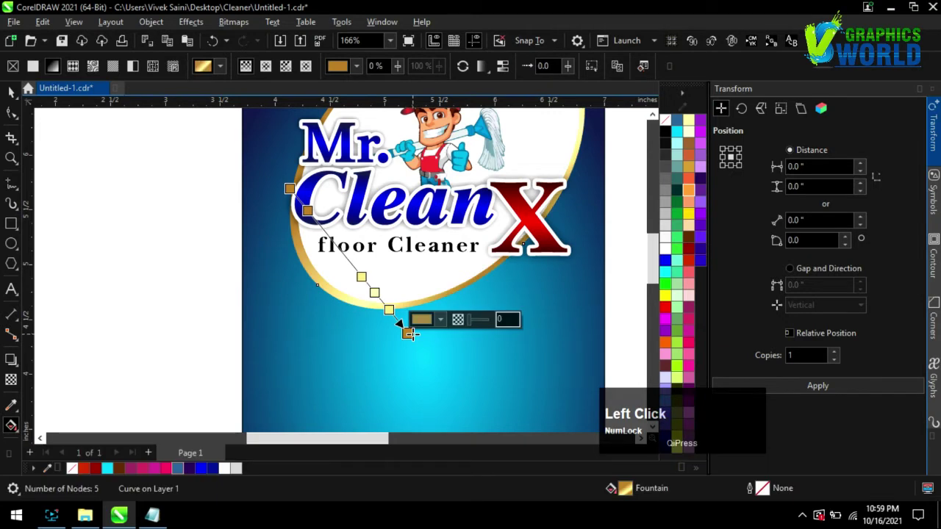
scroll(405, 335, down, 1)
drag(333, 179, 497, 263)
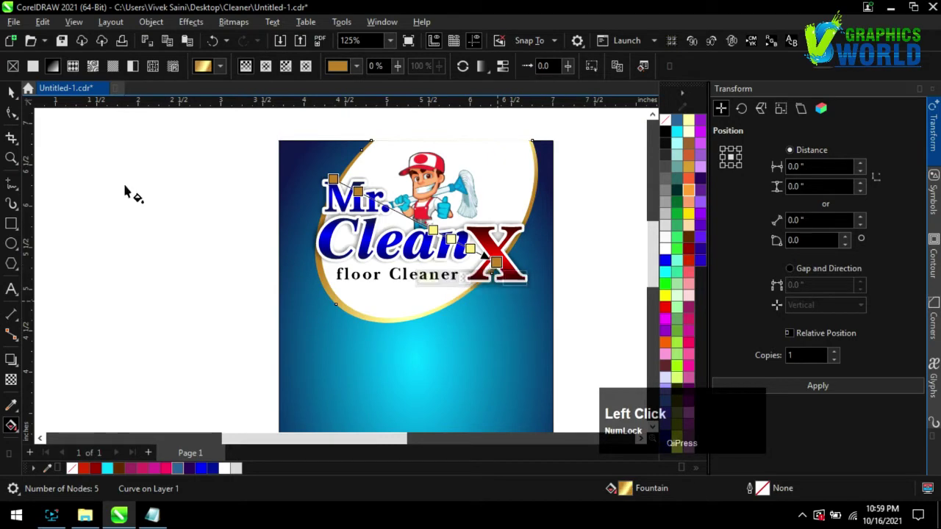
key(space)
- Enlarge the gold rim slightly outward from its lower corner and save the document
scroll(478, 157, up, 3)
click(330, 339)
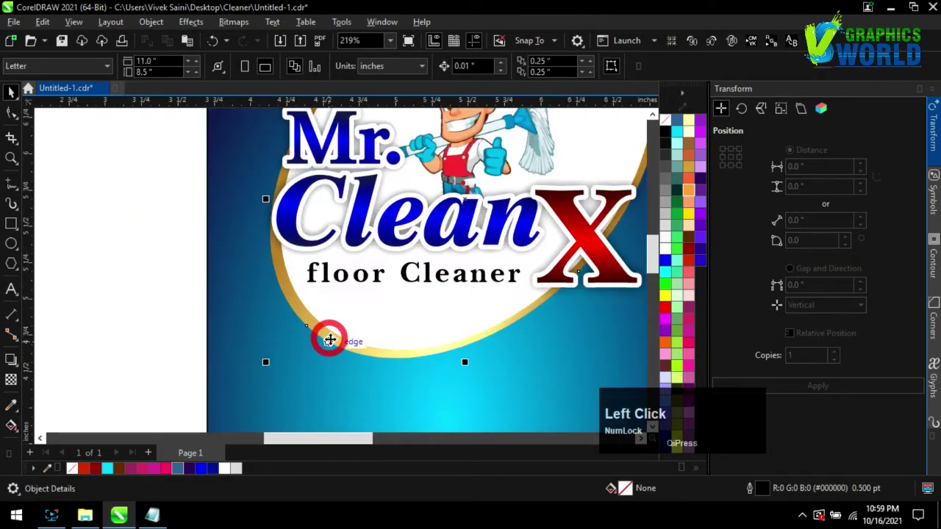
drag(265, 363, 254, 374)
scroll(112, 303, down, 4)
click(546, 263)
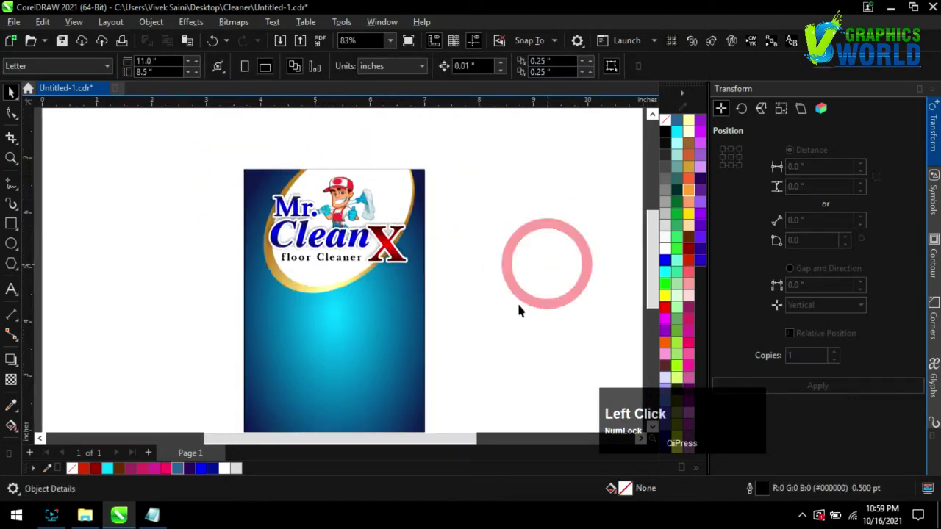
key(ctrl+s)
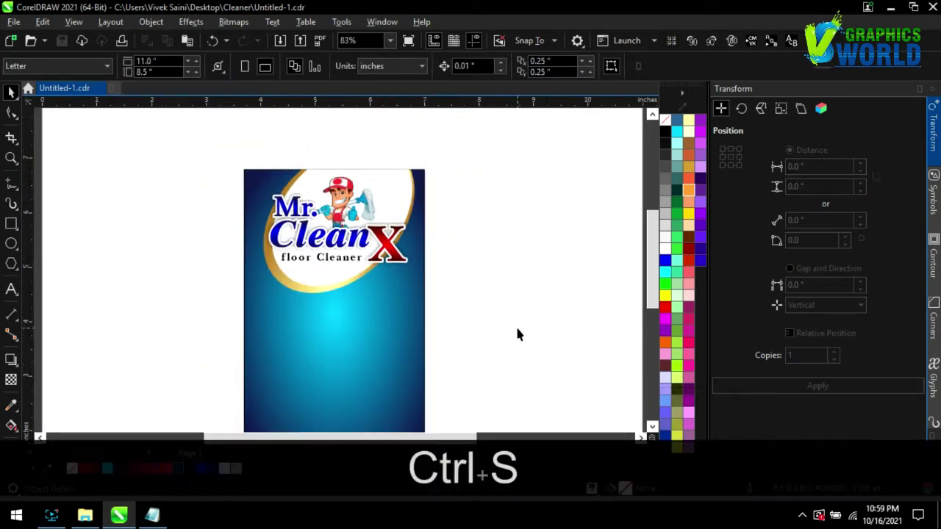
- Group the logo elements, move the group down from the label's upper edge and centre it horizontally on the blue background
drag(528, 333, 214, 143)
key(ctrl+g)
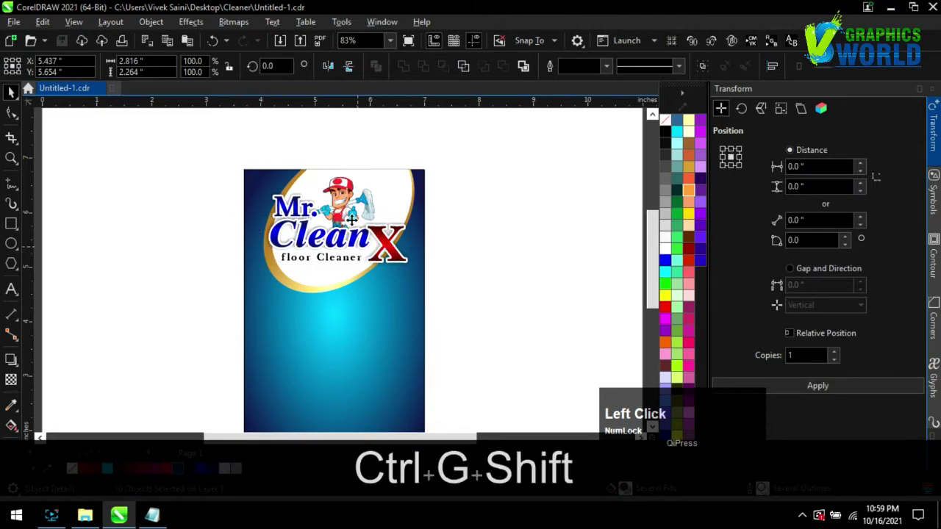
drag(353, 220, 370, 299)
shift+click(377, 325)
key(c)
click(408, 377)
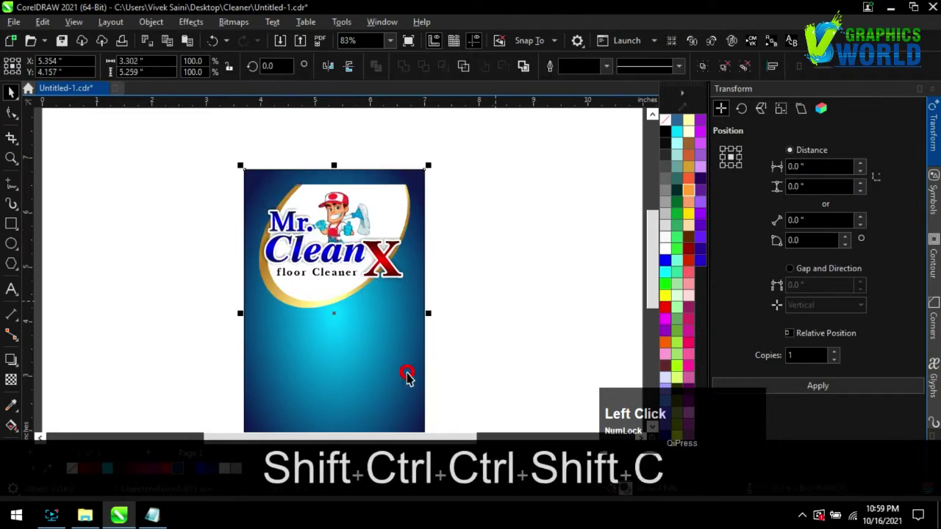
scroll(351, 353, down, 2)
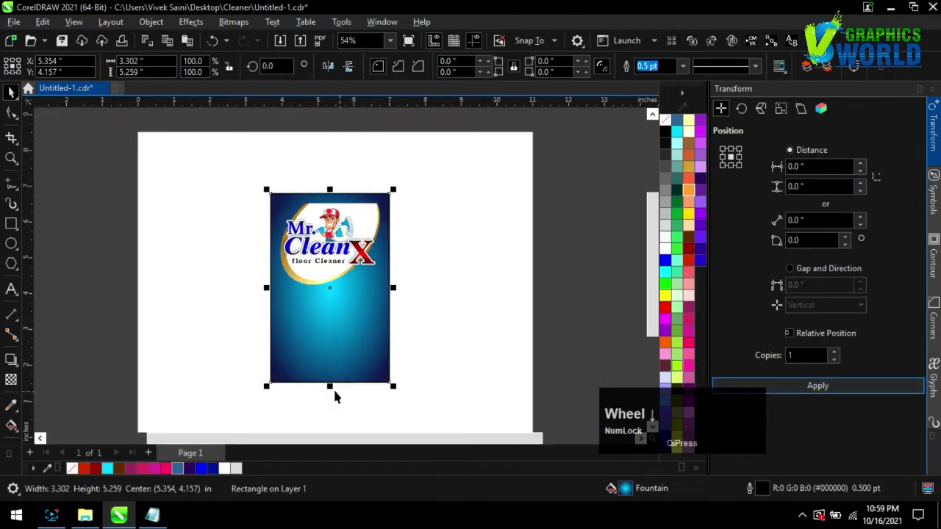
- Shrink the background copy into a 0.137 in strip along the label's top edge and fill it with a dark red–red–dark red gradient
drag(331, 385, 302, 242)
scroll(341, 213, up, 4)
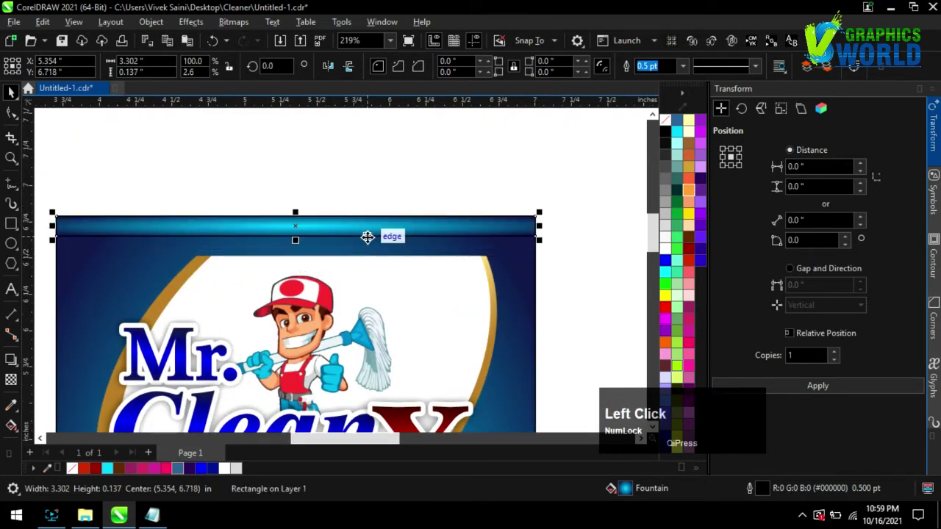
key(g)
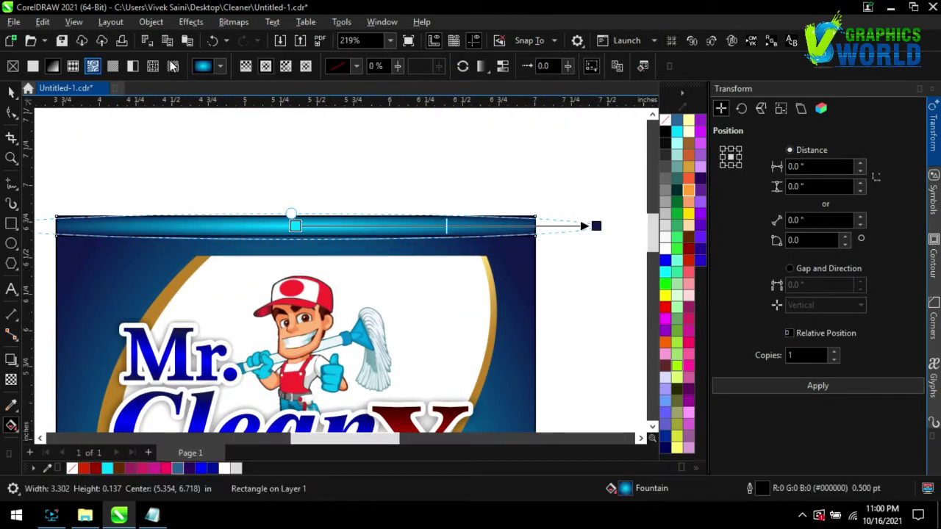
click(685, 270)
drag(616, 250, 597, 227)
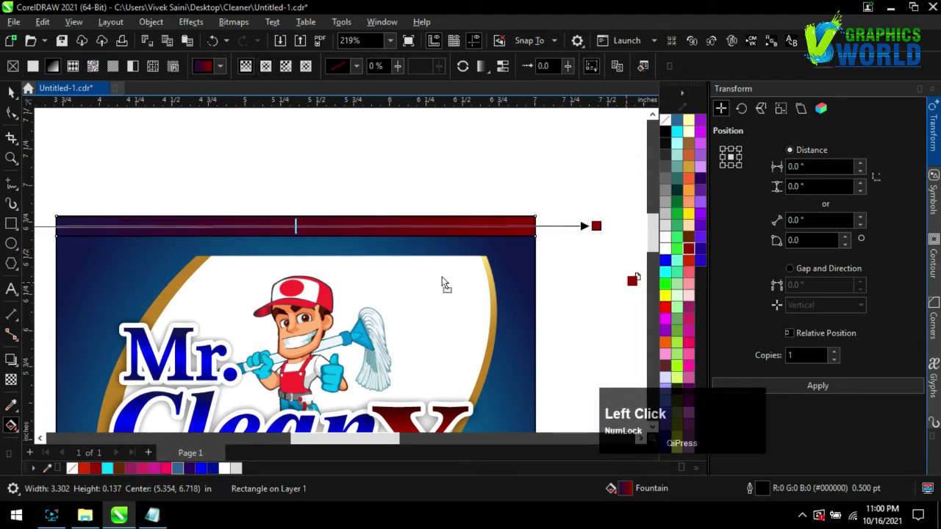
drag(63, 230, 62, 227)
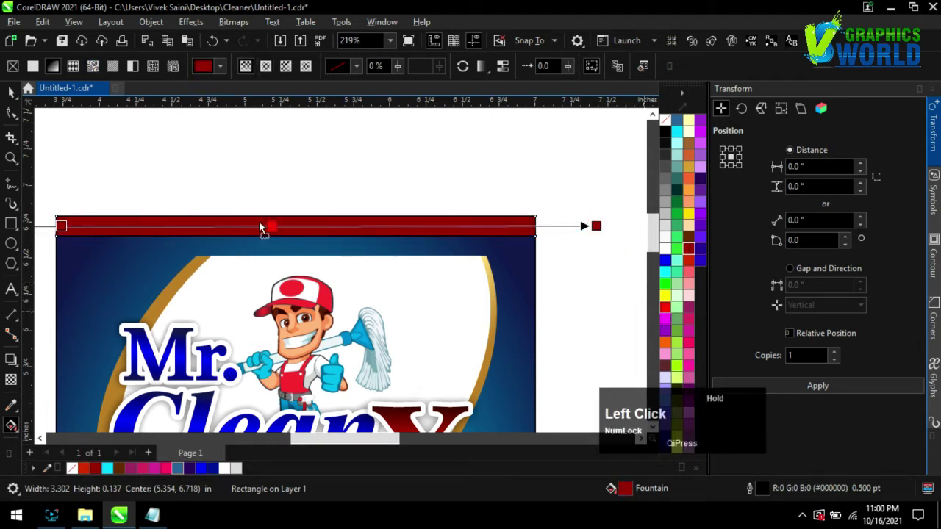
drag(277, 233, 270, 227)
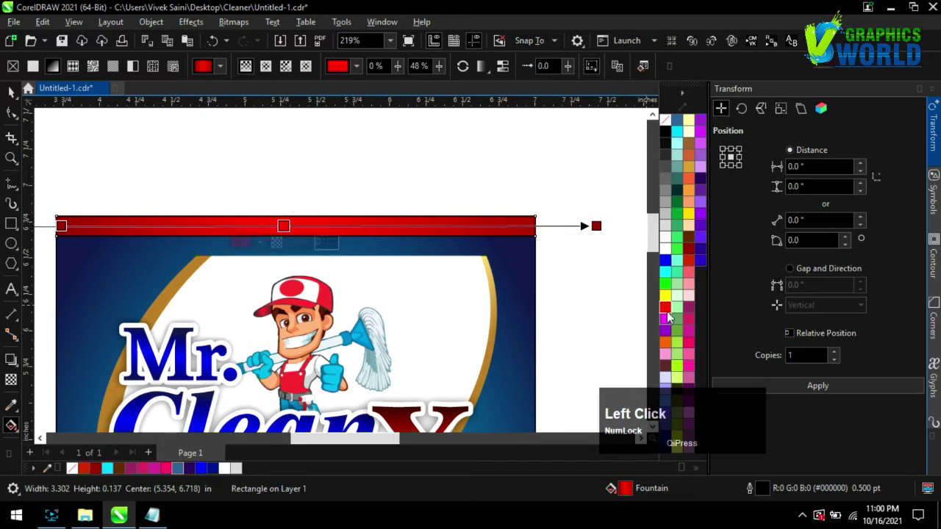
drag(670, 311, 714, 322)
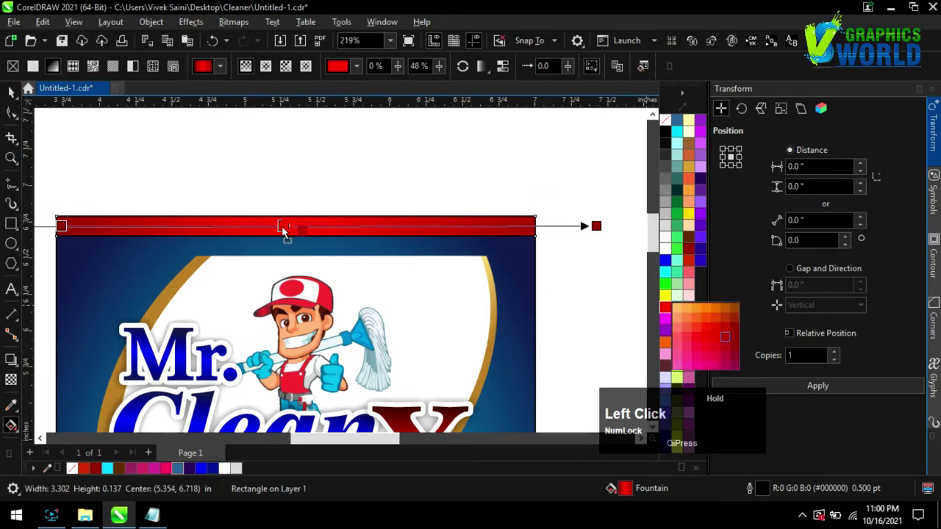
drag(283, 228, 284, 227)
key(ctrl+z)
- Remove the red strip's outline and add a white stripe 0.018 in high across it from a narrowed copy
click(11, 92)
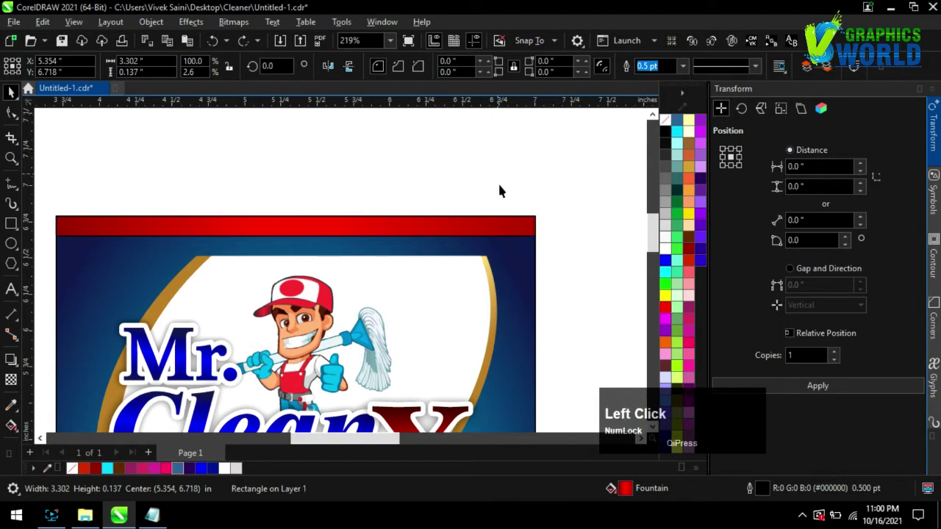
right_click(665, 120)
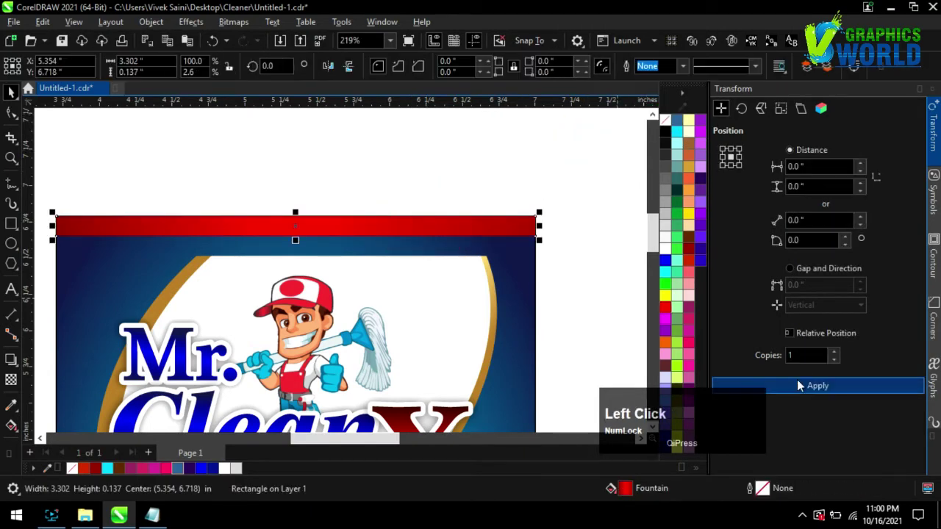
scroll(295, 206, up, 3)
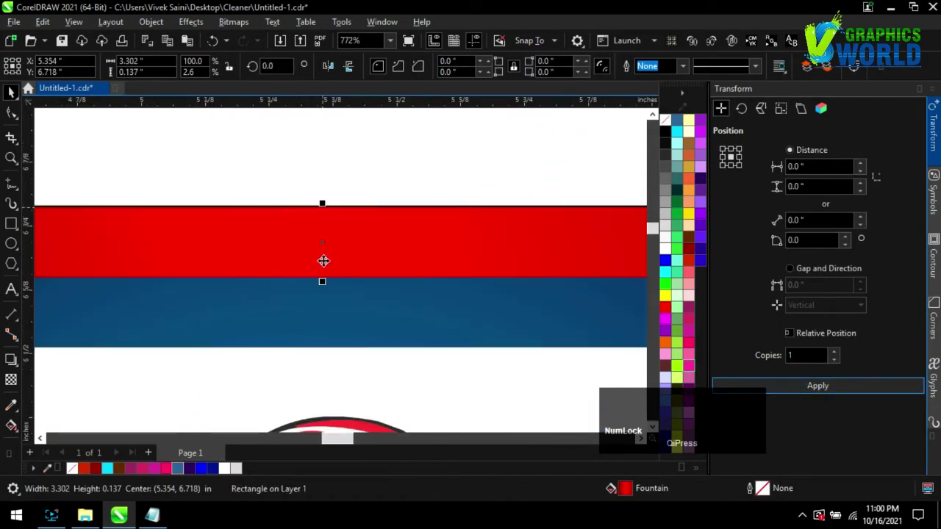
drag(322, 282, 323, 232)
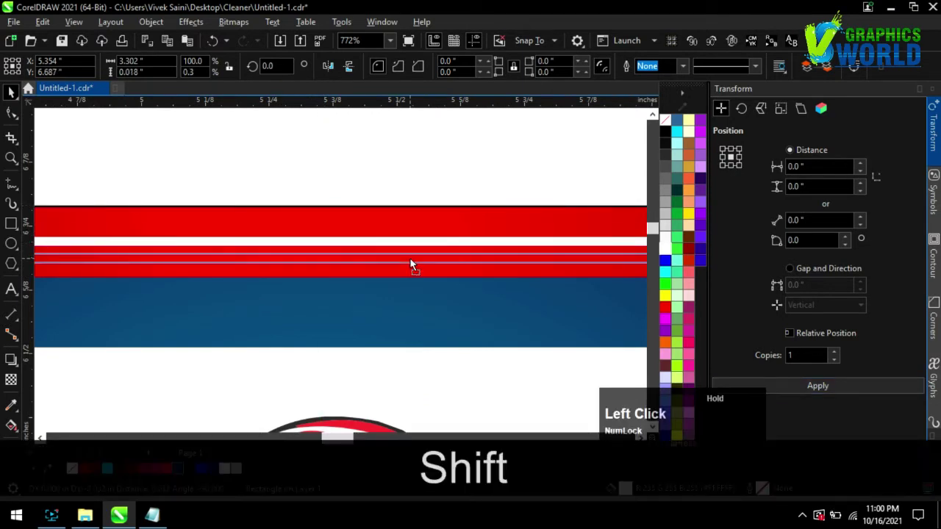
- Extend the red strip downward to 0.2 in high and nudge the logo group up against it
scroll(410, 257, down, 3)
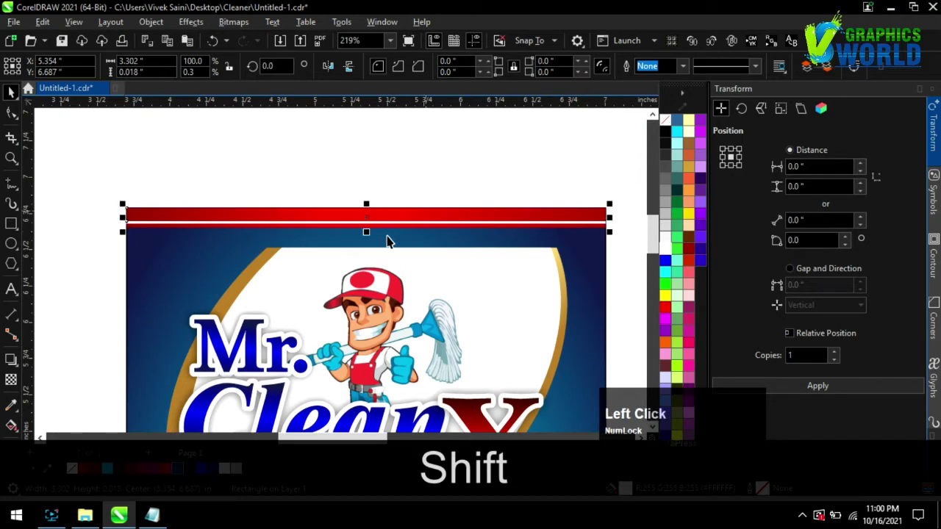
drag(366, 232, 367, 240)
click(299, 188)
scroll(510, 350, down, 2)
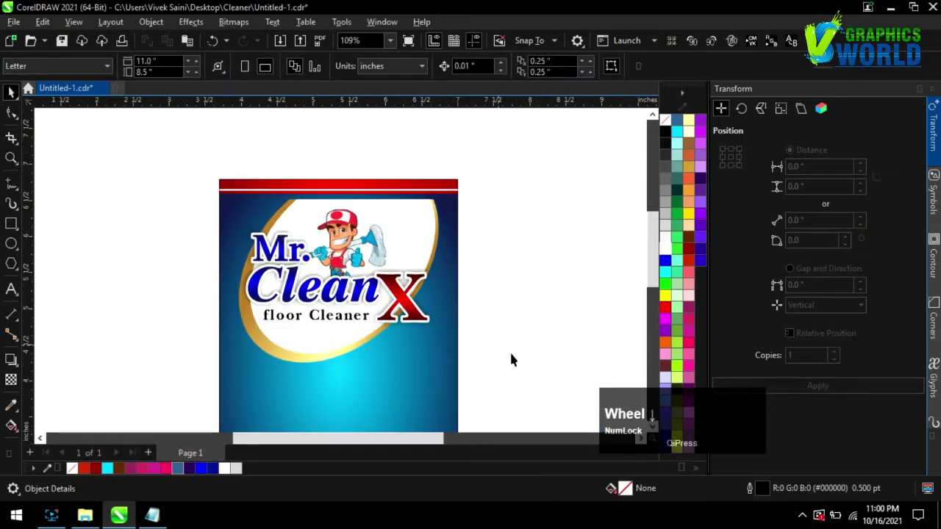
drag(197, 197, 192, 197)
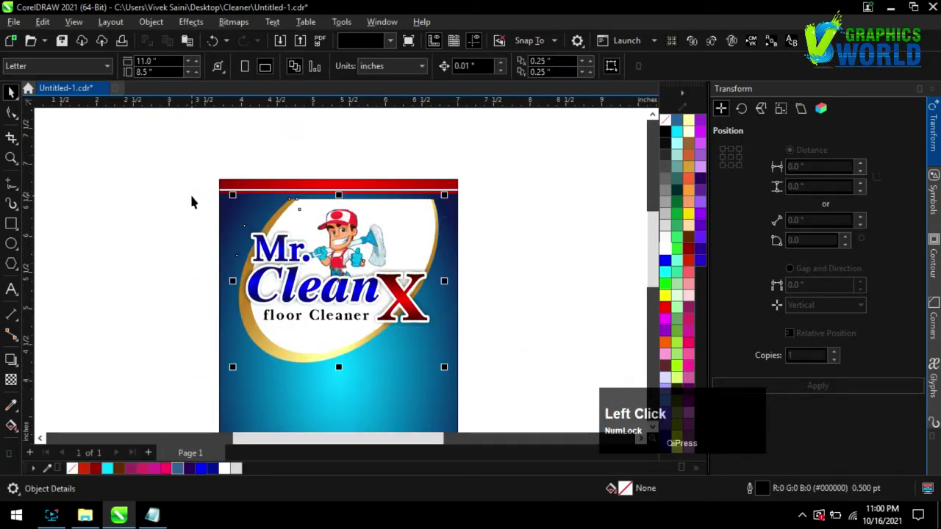
key(Up)
key(Up)
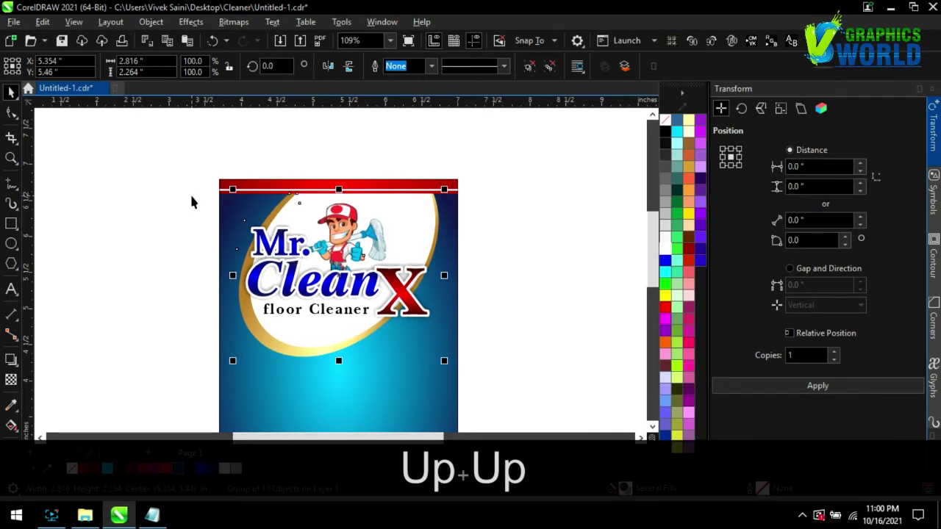
- Group the red strip with its white stripe, duplicate the group in place and mirror the copy vertically
drag(189, 154, 524, 215)
key(ctrl+g)
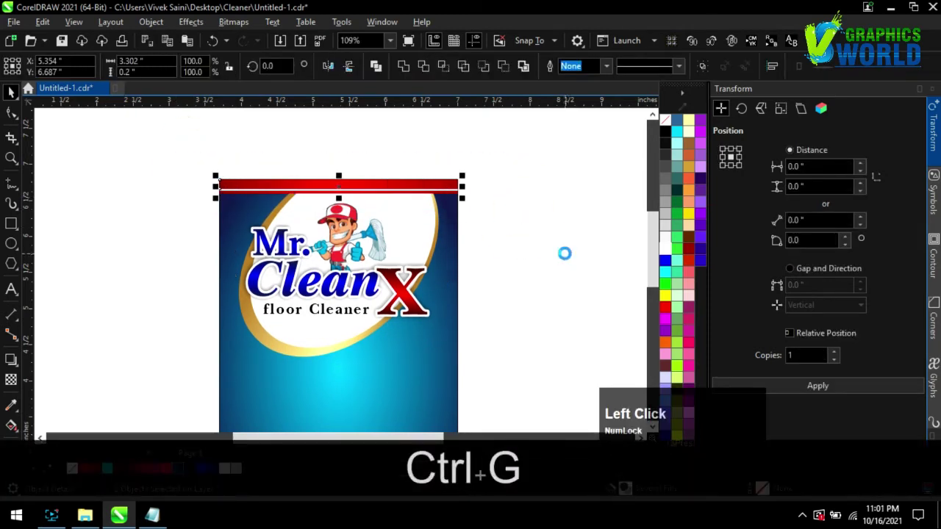
click(826, 388)
click(348, 67)
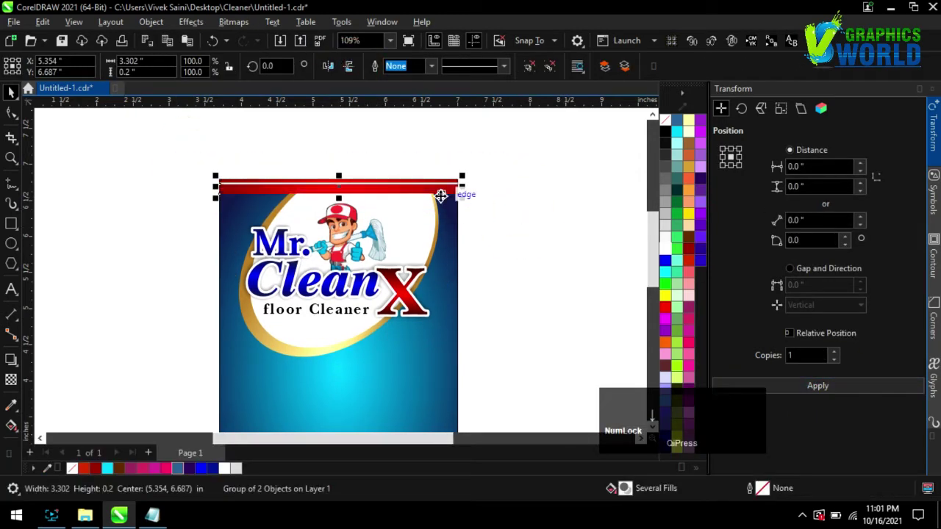
- Align the flipped strip with the bottom edge of the blue background
scroll(420, 316, down, 3)
shift+click(422, 309)
key(b)
click(495, 257)
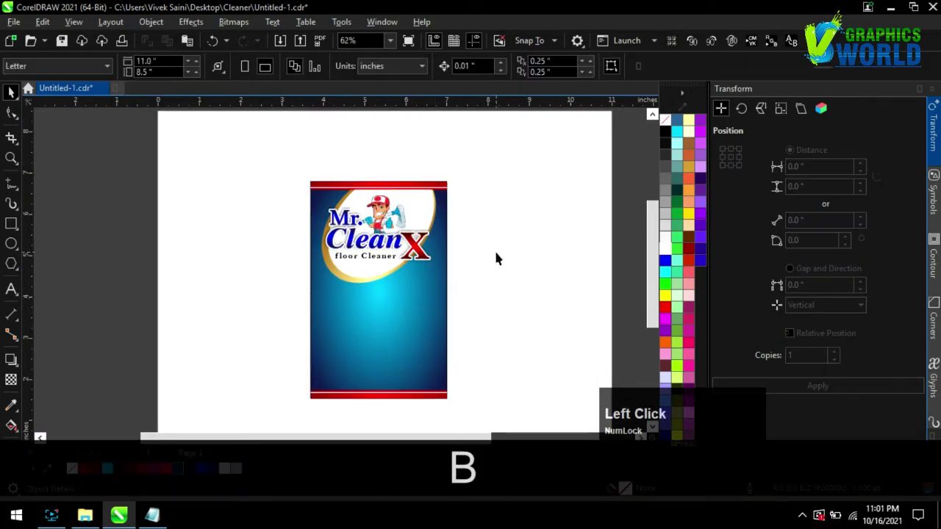
- Draw a circle about 0.311 in across on the blue area below the logo and fill it cyan without an outline
scroll(69, 330, up, 3)
scroll(230, 368, down, 3)
scroll(184, 309, up, 3)
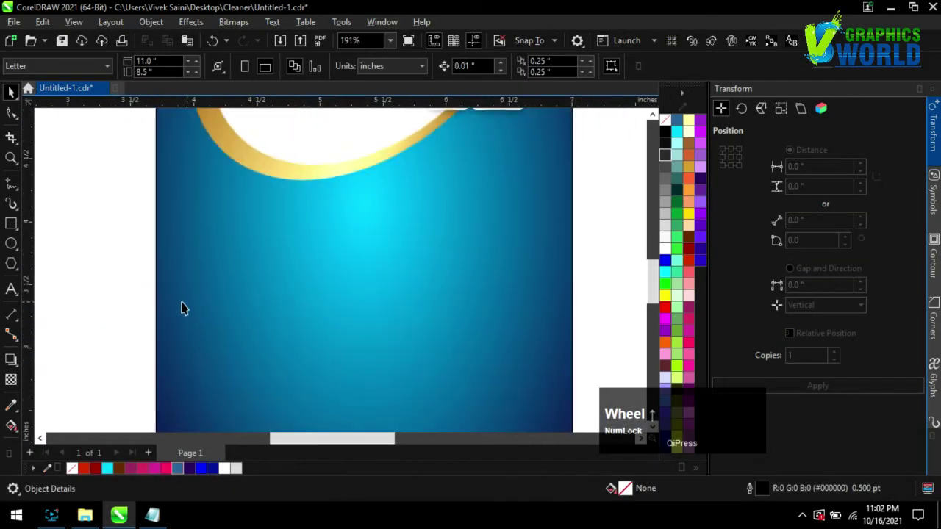
click(11, 244)
drag(248, 262, 288, 302)
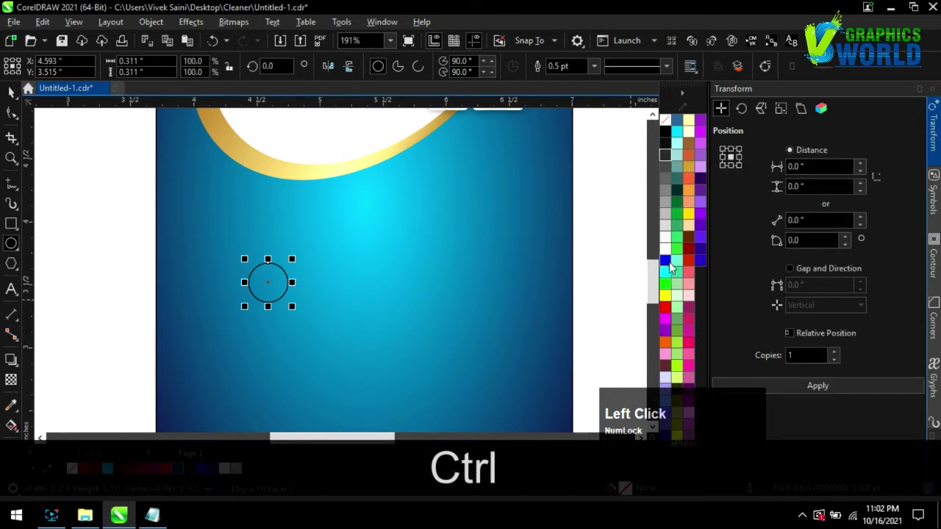
click(679, 130)
- Give the circle an elliptical fountain transparency with a 79% node at position 21% so it forms a bubble with a glowing rim
scroll(255, 280, up, 4)
click(13, 379)
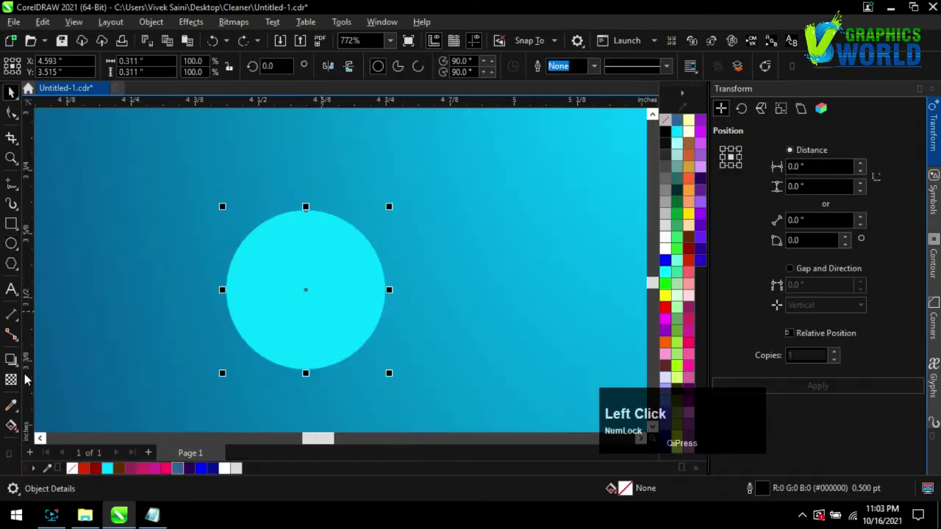
click(53, 67)
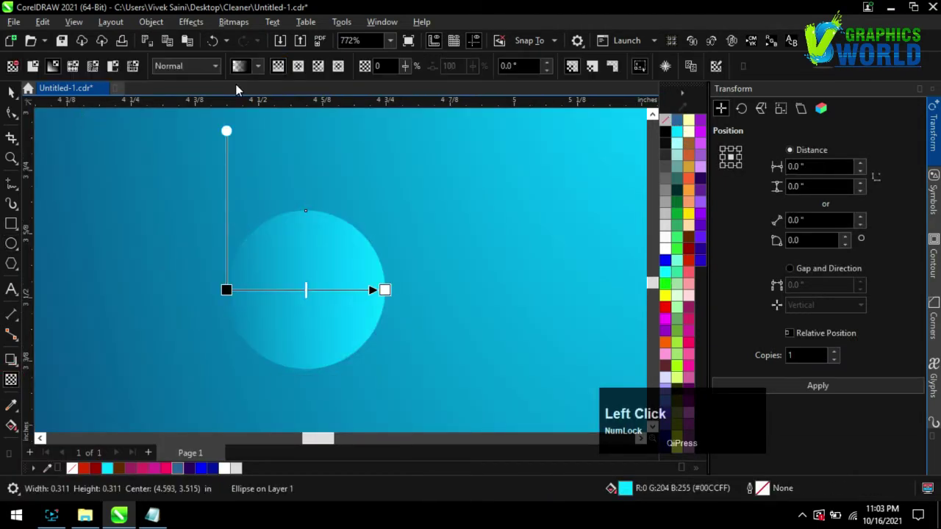
click(664, 156)
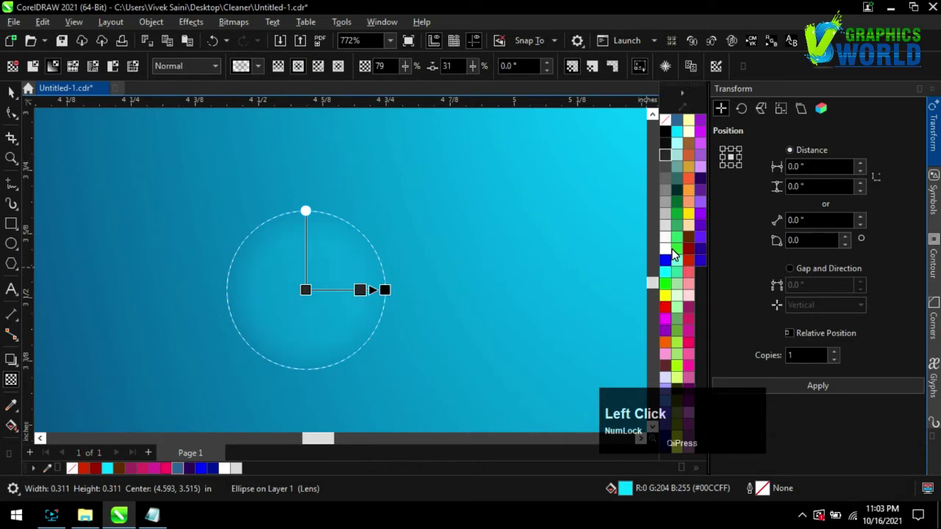
scroll(365, 297, up, 1)
mouse_move(381, 295)
mouse_down()
mouse_move(365, 289)
mouse_move(374, 288)
mouse_up()
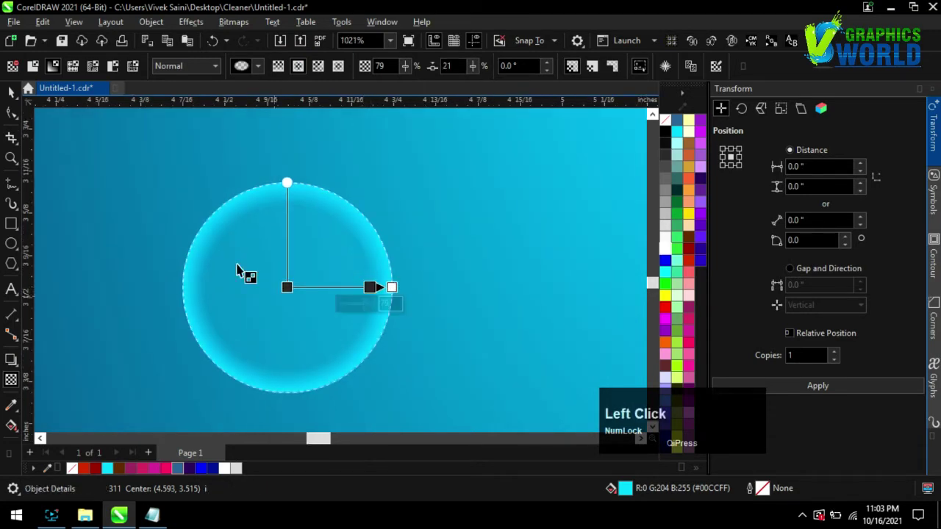
- Make three smaller copies of the bubble and place them around its right side
click(10, 91)
scroll(333, 209, down, 5)
click(732, 384)
drag(381, 247, 431, 310)
click(796, 385)
drag(412, 222, 413, 222)
drag(432, 202, 423, 211)
scroll(434, 258, up, 3)
drag(440, 272, 411, 212)
scroll(327, 253, down, 2)
scroll(327, 253, down, 2)
- Duplicate the four bubbles, rotate the copies and place them against the right side of the originals
drag(184, 227, 406, 327)
click(790, 383)
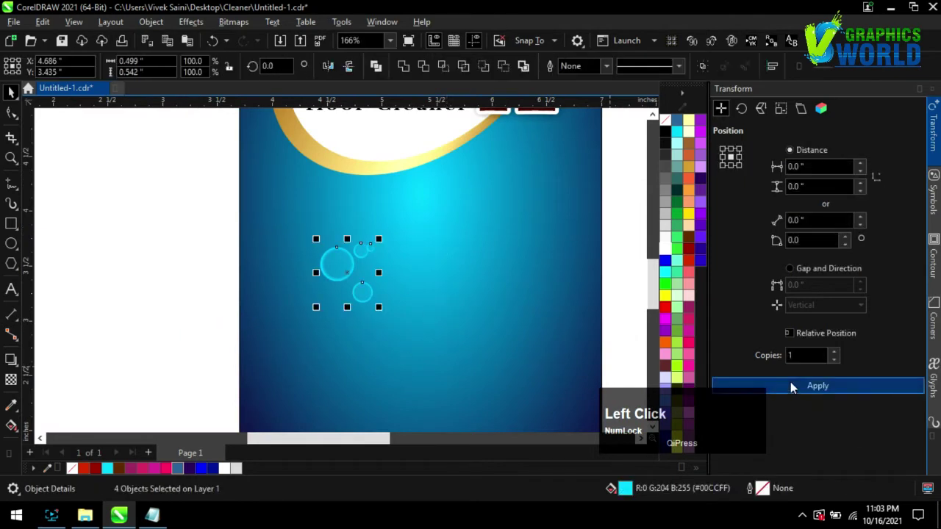
scroll(370, 269, up, 1)
drag(320, 258, 407, 274)
click(407, 275)
drag(460, 344, 451, 305)
click(409, 297)
scroll(400, 353, down, 1)
- Duplicate all eight bubbles, shrink the copies and position them among the right side of the cluster
drag(160, 227, 478, 353)
scroll(253, 367, down, 2)
click(779, 384)
drag(350, 320, 395, 276)
drag(403, 244, 370, 265)
drag(368, 302, 365, 304)
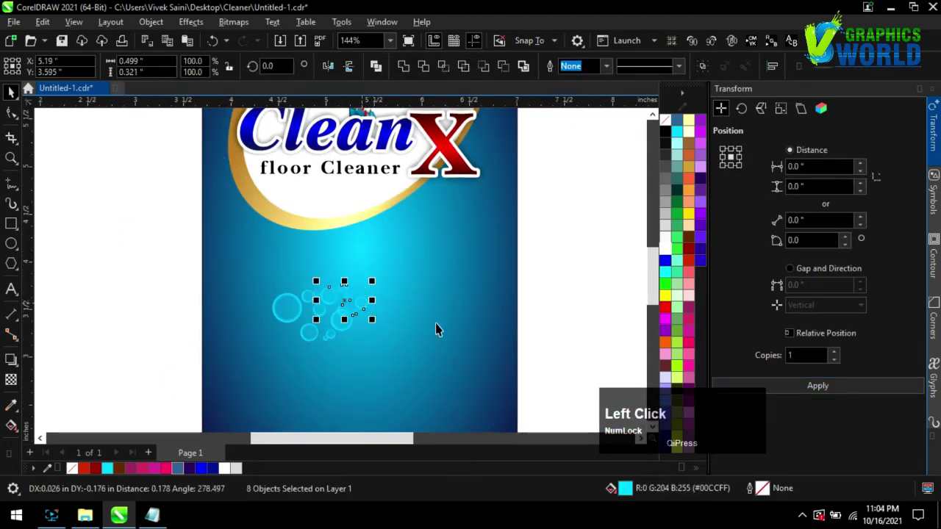
key(Escape)
- Copy the whole bubble cluster just below itself and mirror the copy horizontally
drag(122, 256, 429, 378)
drag(350, 325, 349, 380)
click(330, 66)
- Reposition individual bubbles and small sets of them to spread the cluster into a looser, natural arrangement
click(288, 340)
click(318, 359)
scroll(280, 353, up, 2)
click(289, 362)
drag(280, 323, 300, 329)
drag(235, 368, 275, 380)
drag(248, 327, 272, 339)
drag(250, 298, 292, 299)
drag(206, 316, 243, 341)
- Group all the bubbles and place a copy of the cluster over the mascot's mop in the white panel
scroll(254, 337, down, 2)
scroll(157, 267, down, 4)
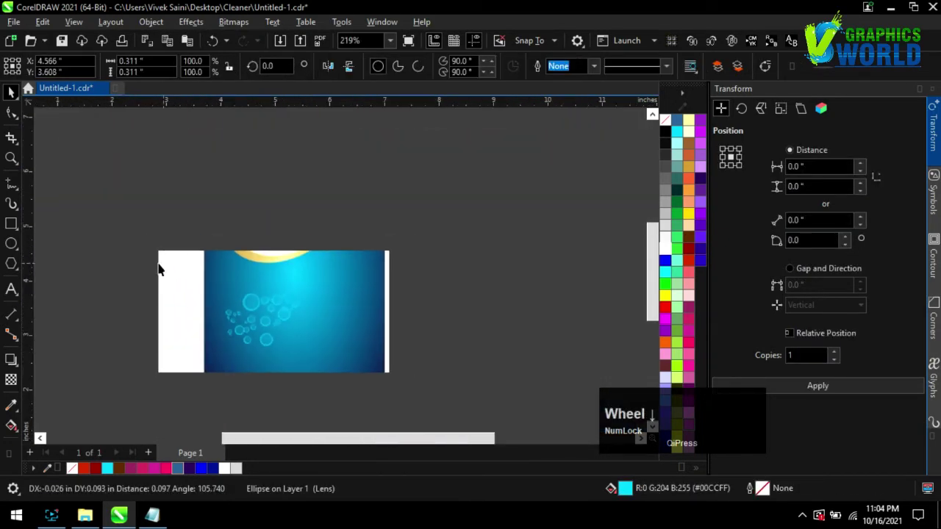
drag(169, 273, 350, 383)
drag(303, 273, 332, 197)
key(ctrl+g)
scroll(331, 148, up, 2)
- Rotate the upper bubble group to about 195°, scale it to 70.8% and position it beside the mop near the label's upper-right corner
click(390, 185)
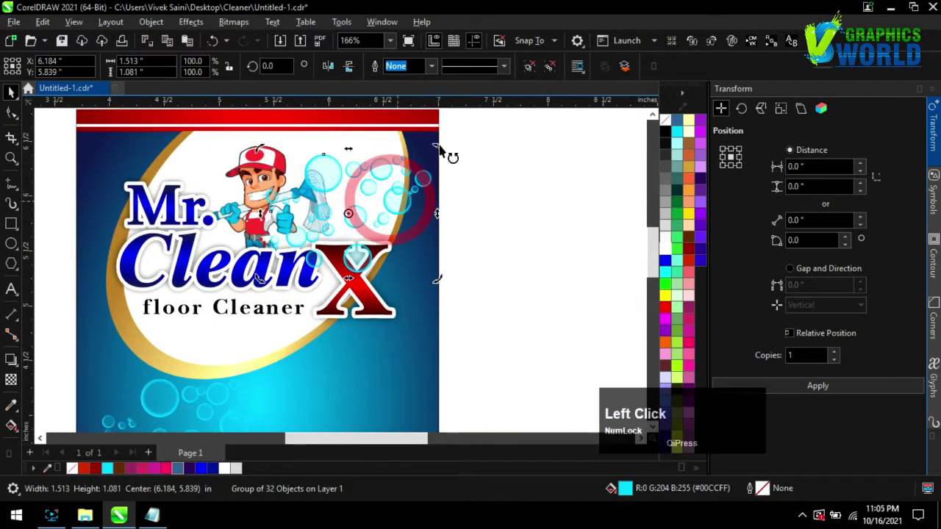
drag(441, 151, 322, 324)
click(340, 212)
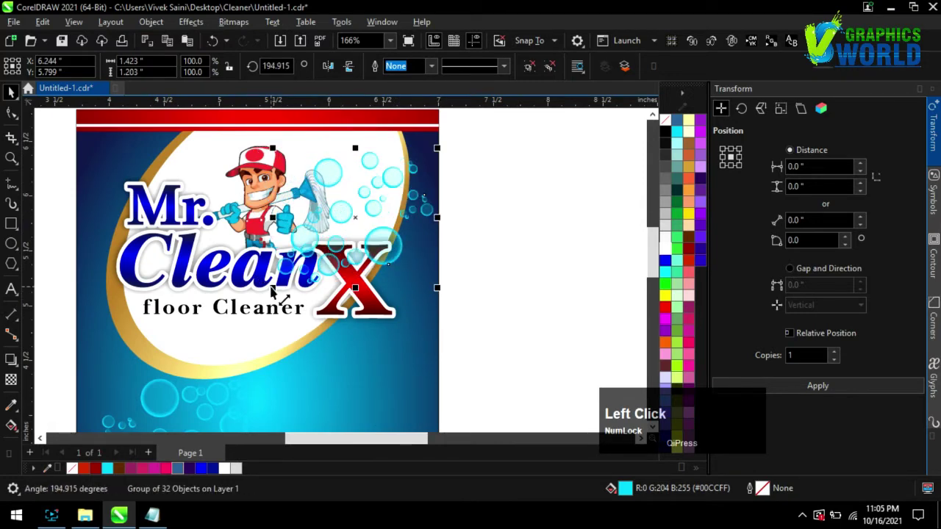
drag(274, 289, 321, 249)
drag(384, 189, 379, 177)
scroll(371, 177, down, 1)
scroll(468, 233, down, 1)
- Place a copy of the left bubble cluster in the label's lower-right corner and rotate it to about 175°
click(283, 339)
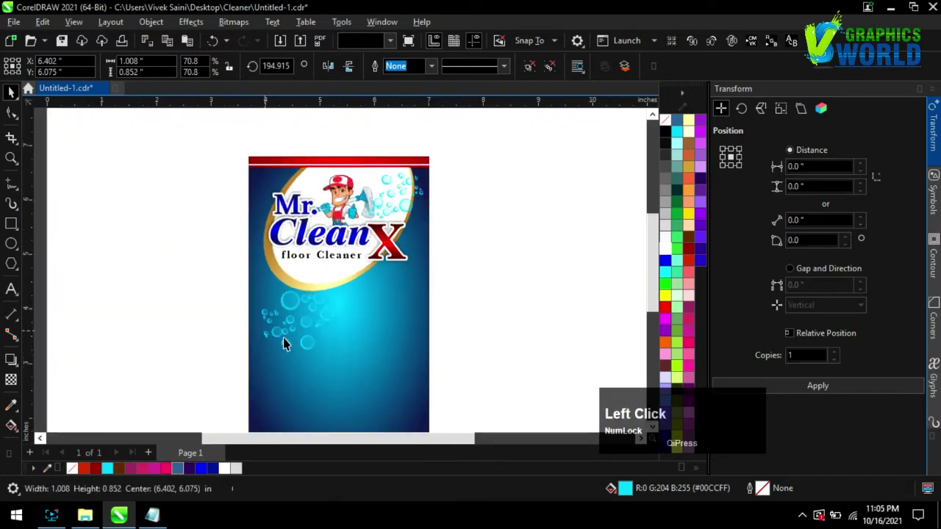
click(816, 390)
drag(327, 322, 478, 386)
click(403, 402)
click(382, 418)
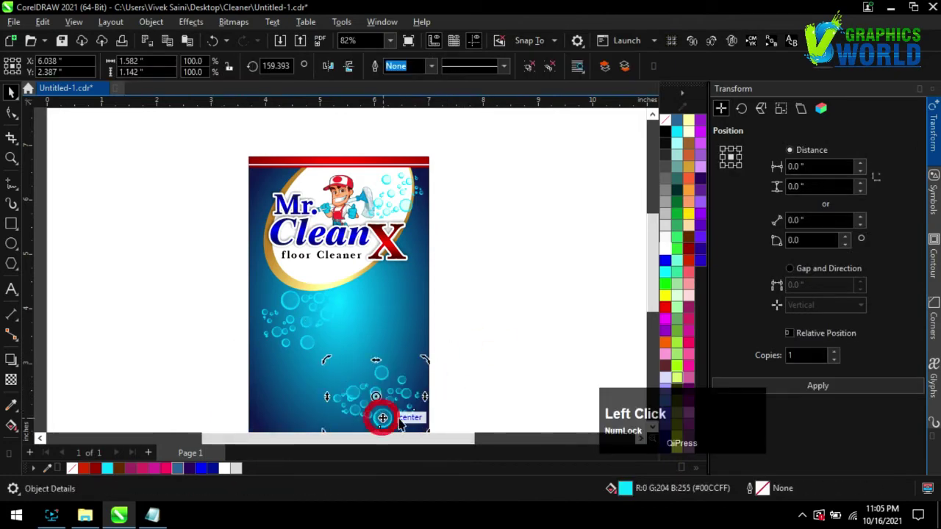
scroll(389, 380, up, 1)
drag(410, 307, 494, 290)
click(498, 334)
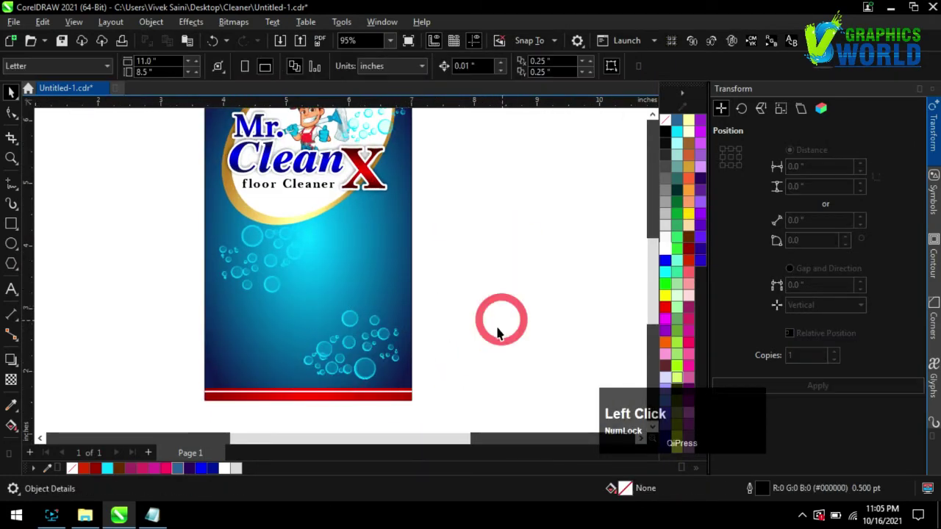
- Place a copy of the lower-right bubbles beneath the red X, scaled to 55.7%, and fill it cyan
click(394, 353)
drag(383, 360, 371, 252)
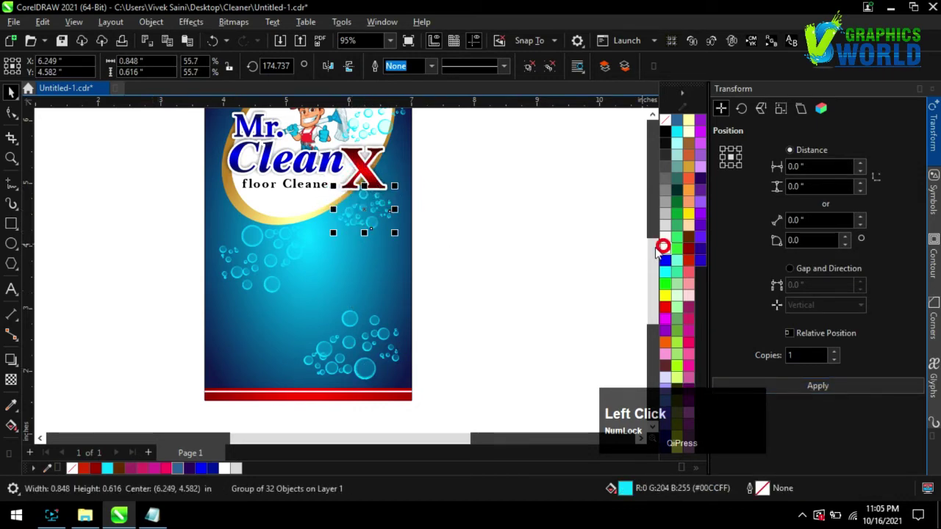
scroll(406, 214, down, 1)
scroll(406, 214, up, 3)
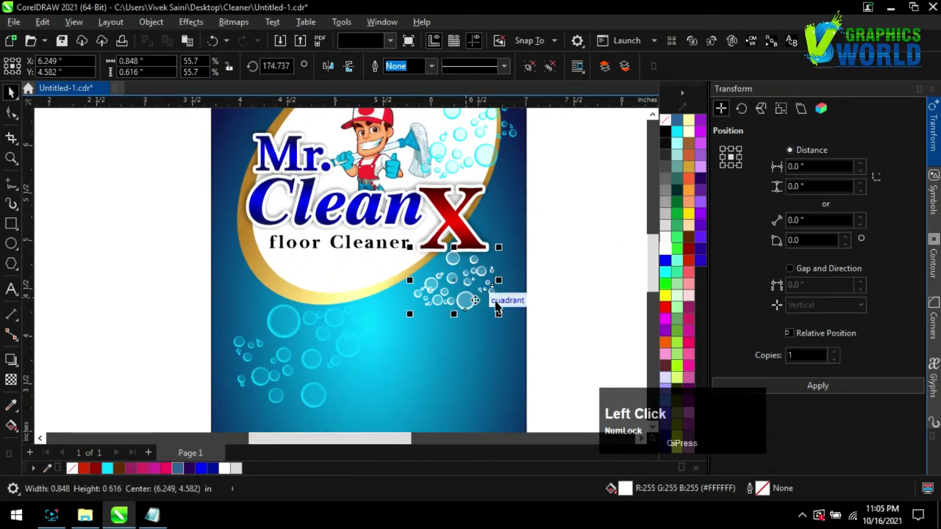
click(678, 132)
- Move the left bubble cluster further down the label, closer to the lower-right cluster
scroll(351, 321, down, 2)
click(336, 353)
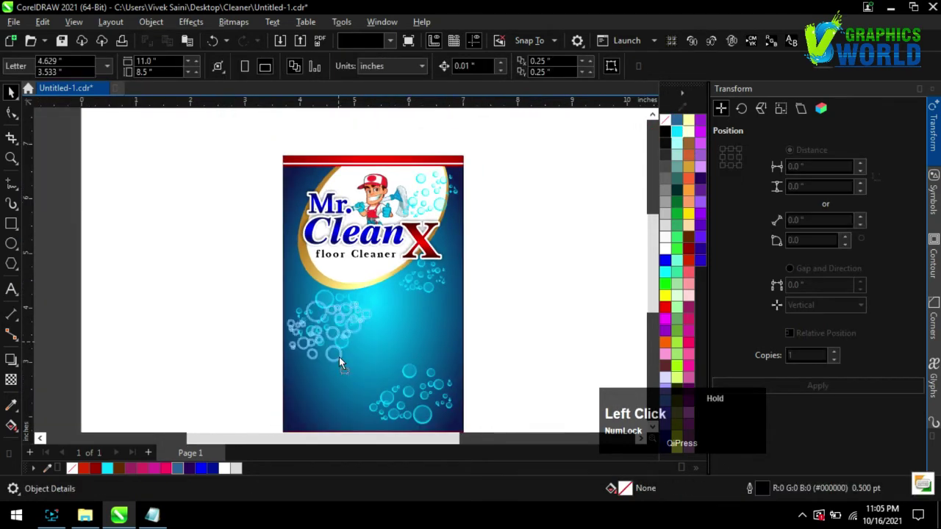
scroll(101, 331, down, 1)
click(322, 349)
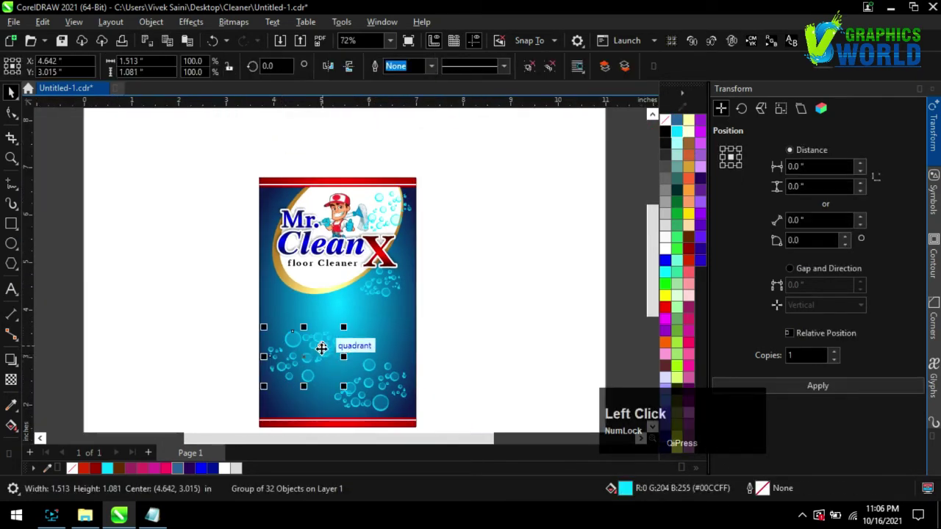
- Delete the bubble cluster in the label's lower-right corner
click(475, 369)
scroll(326, 345, up, 1)
scroll(327, 345, down, 2)
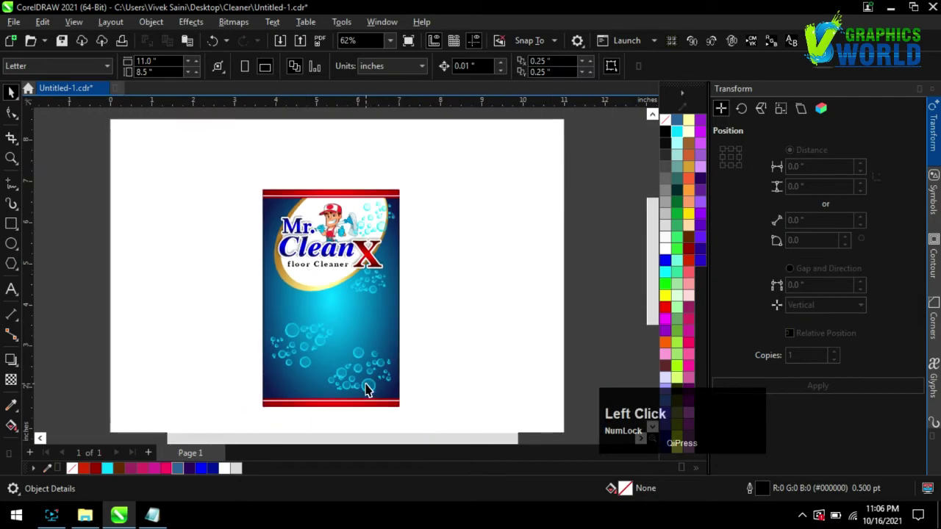
click(363, 384)
key(Delete)
- Move the remaining left bubble cluster down into the label's lower-left corner and save the document
drag(319, 333, 316, 367)
click(428, 348)
scroll(306, 315, up, 1)
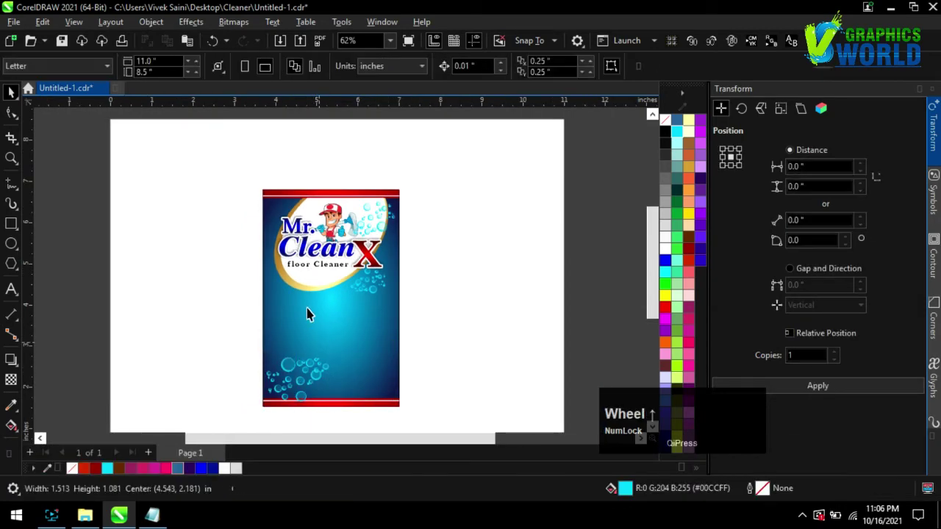
scroll(269, 285, down, 1)
key(ctrl+s)
- Copy the tagline "We Make Your Experience" from the Notepad file and paste it as two-line text left of the label in CorelDRAW
click(86, 515)
click(152, 516)
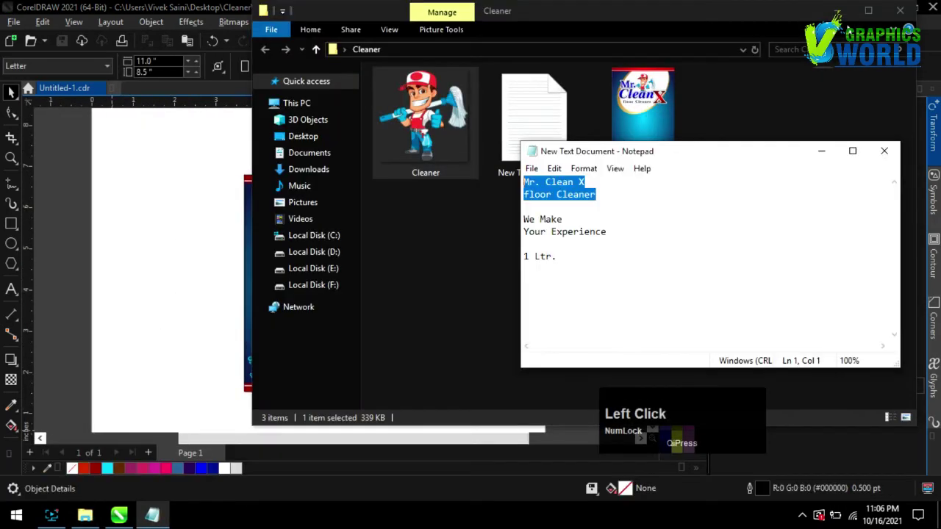
click(840, 11)
key(ctrl+c)
click(11, 289)
click(137, 311)
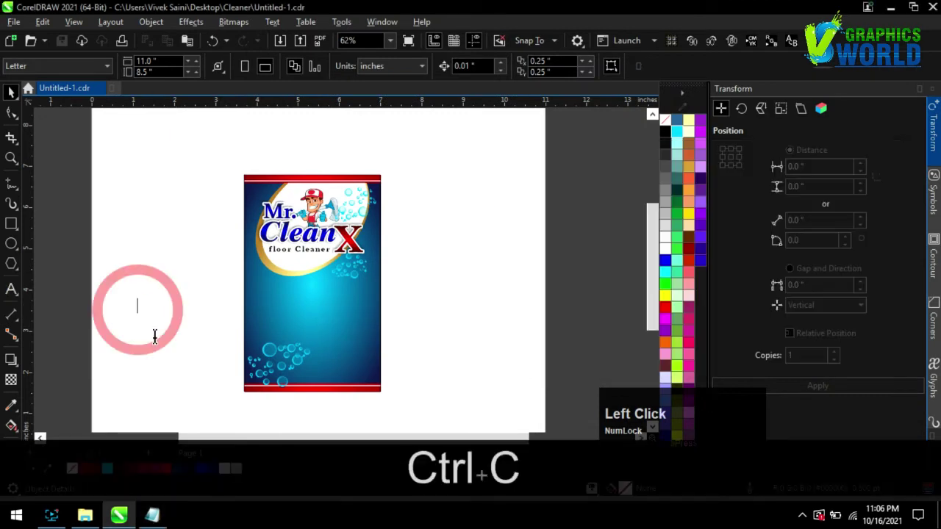
key(ctrl+v)
- Place the tagline on the label's lower half, scaled to about 16 pt, and set it in bold Avalon
drag(182, 309, 318, 322)
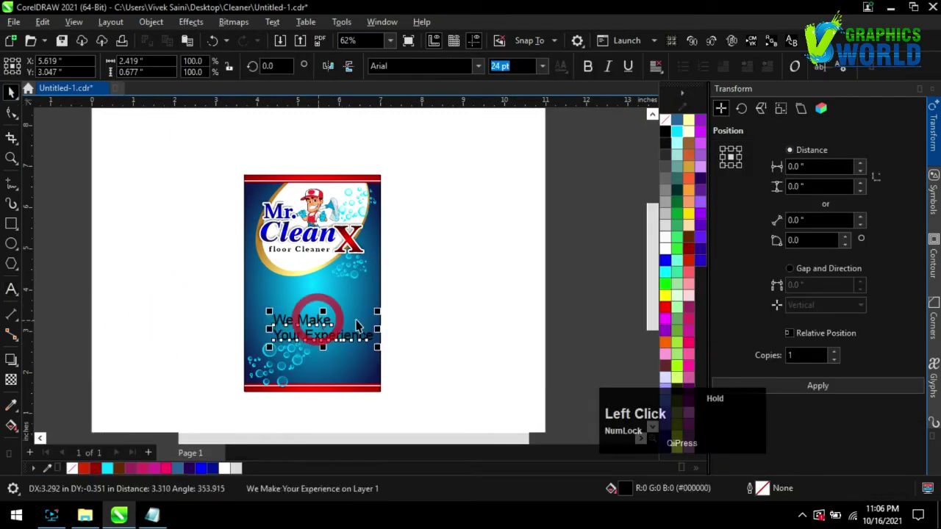
drag(377, 312, 313, 327)
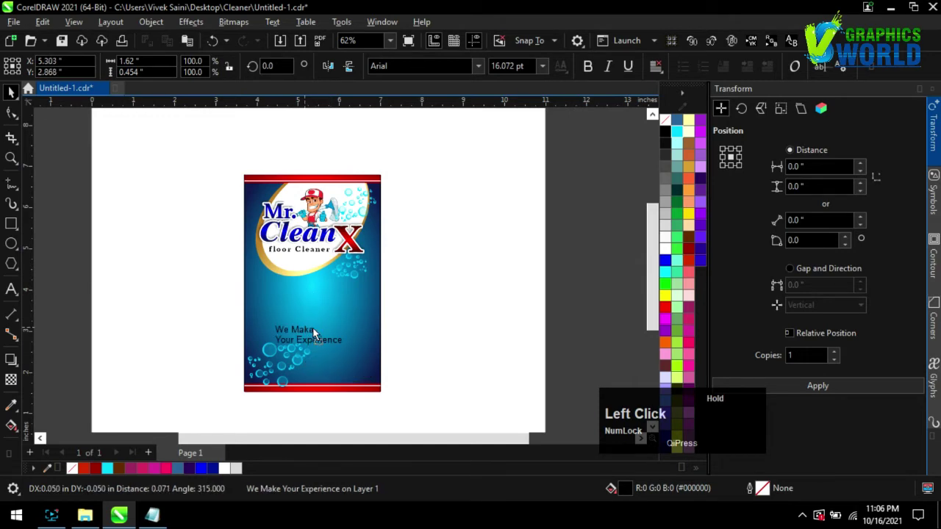
scroll(316, 325, up, 2)
click(425, 65)
text(Avlo)
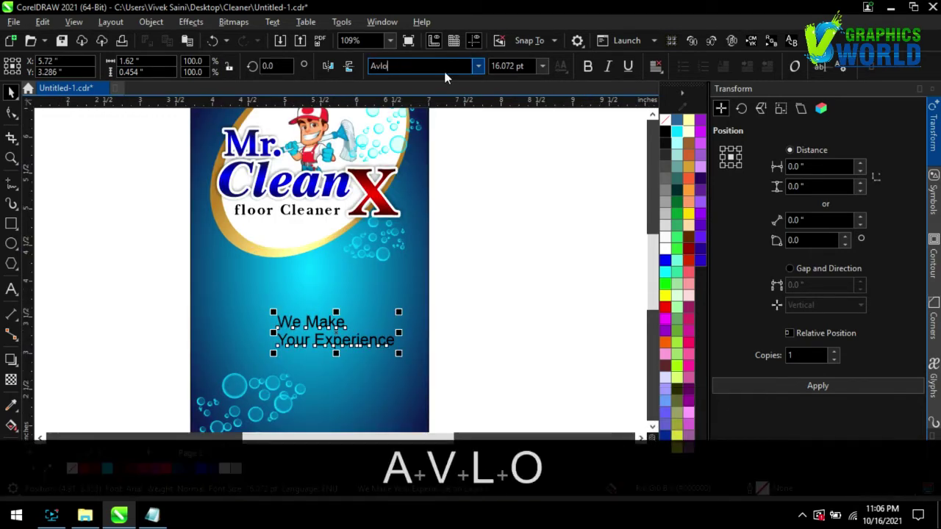
key(Return)
click(588, 67)
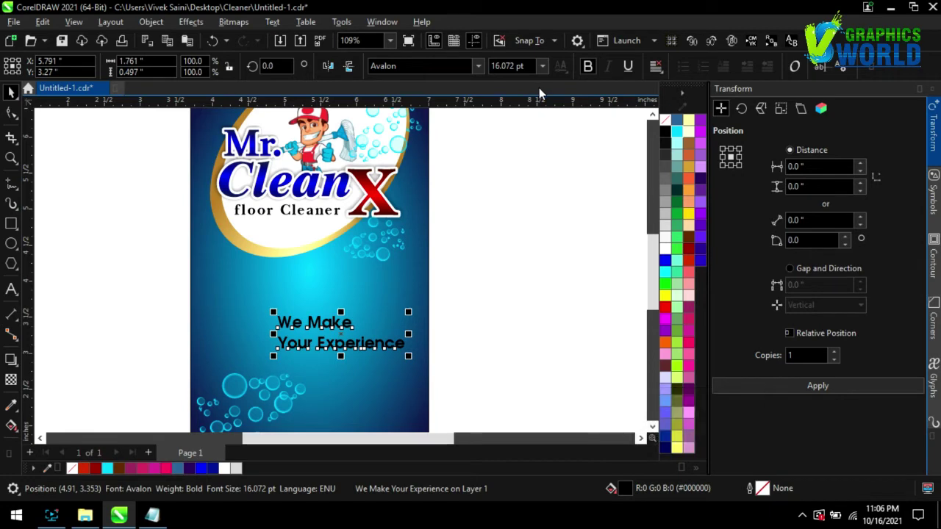
- Break the tagline into two separate lines and align them at their right edges
key(ctrl+l)
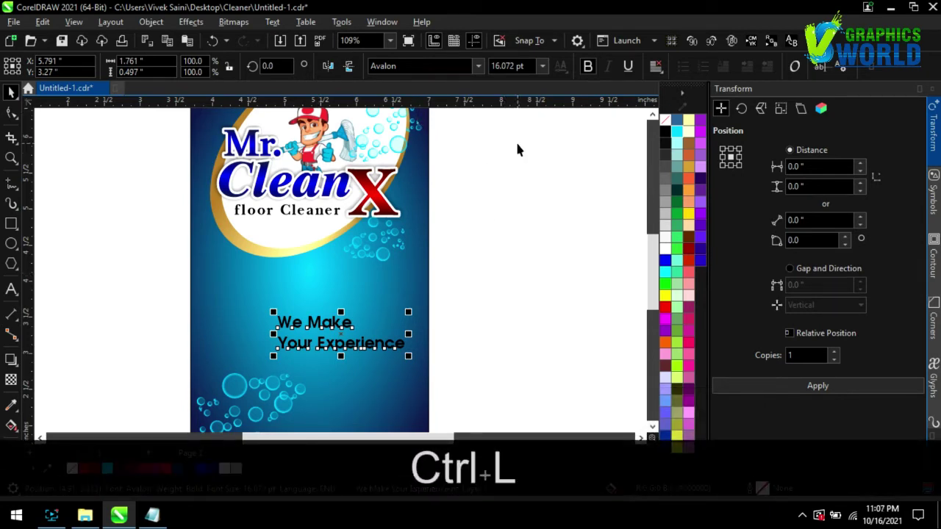
shift+click(377, 342)
key(r)
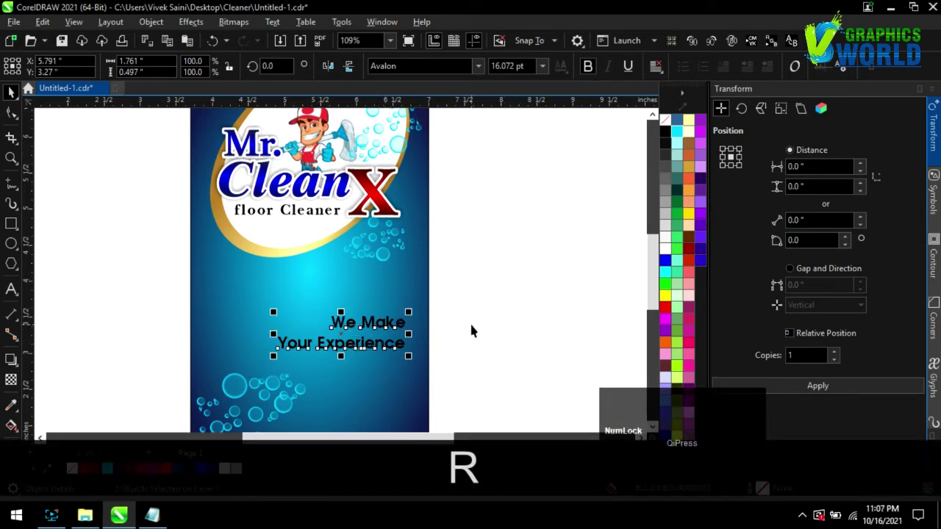
- Enlarge "We Make" to about 25 pt and shrink "Your Experience" to about 14 pt, placing it just beneath at a matching width
click(469, 321)
click(368, 322)
drag(329, 315, 292, 313)
key(ctrl+z)
drag(373, 353, 373, 340)
drag(276, 348, 292, 349)
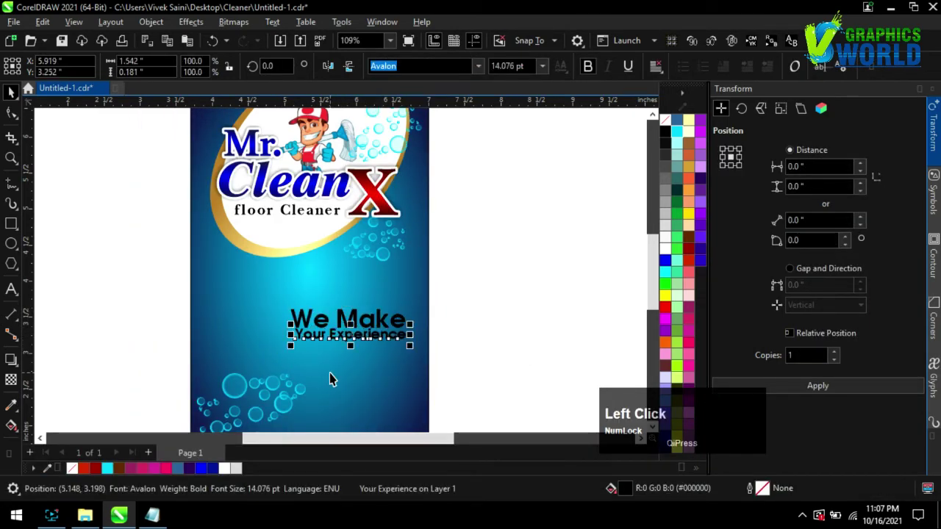
key(Down)
key(Down)
- Turn both tagline lines into non-bold white text nearer the label's right edge and save the document
drag(536, 368, 227, 283)
click(587, 65)
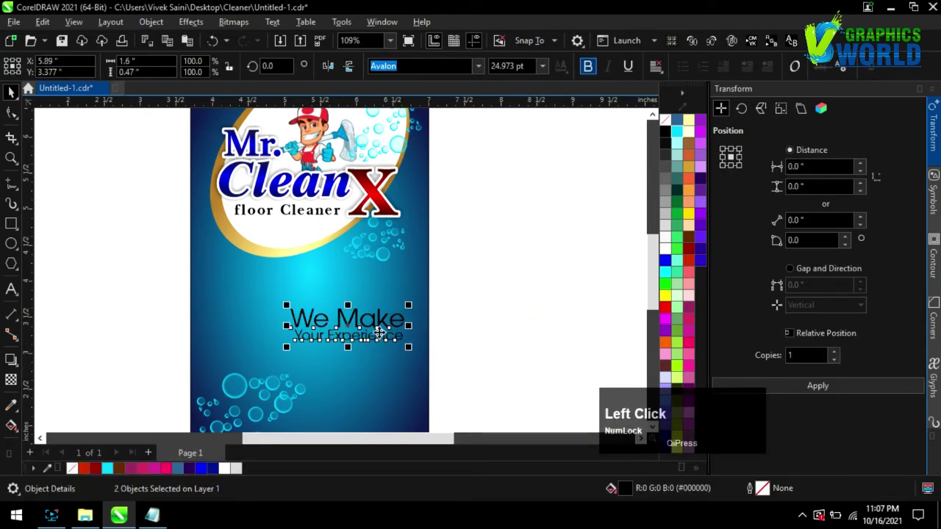
drag(377, 355, 373, 350)
click(500, 260)
scroll(525, 296, down, 2)
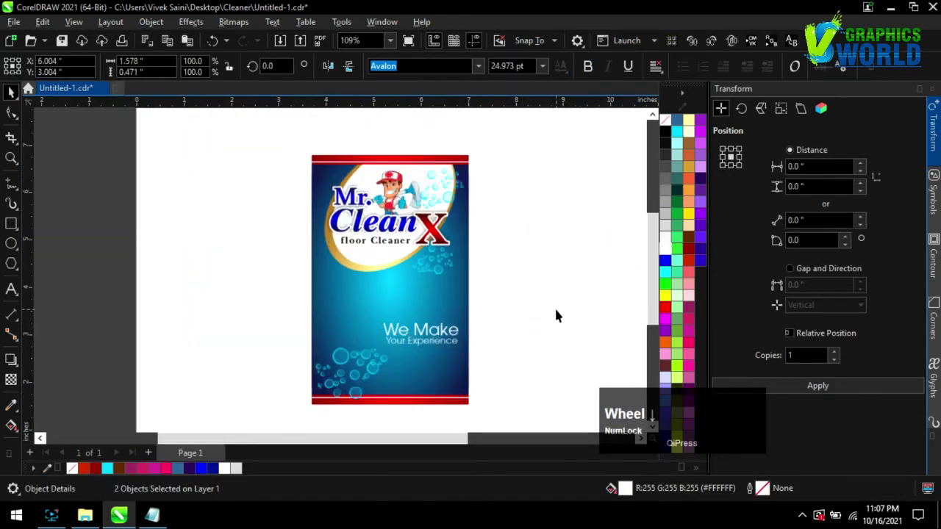
scroll(557, 316, up, 2)
key(ctrl+s)
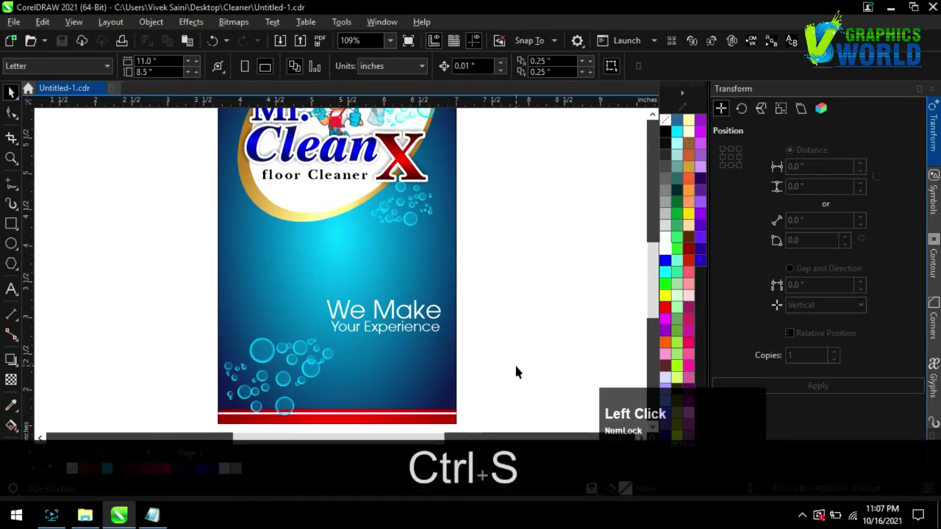
- Draw a rectangle about 1.05 by 0.83 in in the label's lower-right corner
scroll(383, 374, up, 1)
scroll(407, 355, up, 1)
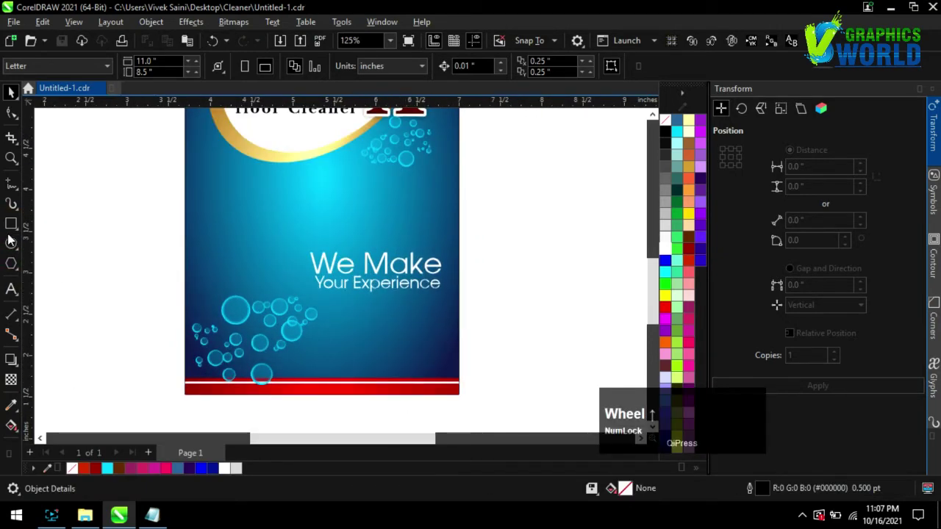
click(11, 224)
drag(361, 314, 449, 382)
- Round the rectangle's two upper corners and reduce its height to about 0.46 in, resting it on the bottom red strip
click(12, 115)
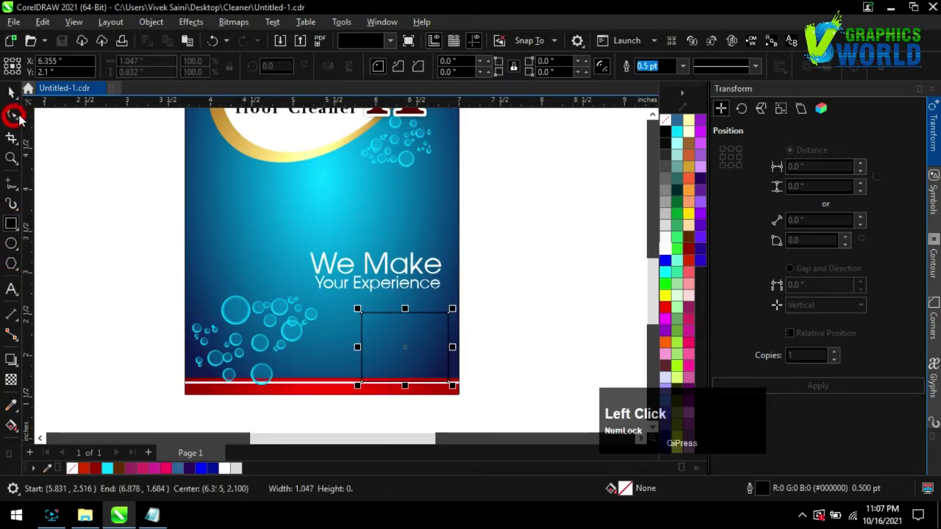
click(362, 314)
shift+click(449, 314)
drag(448, 314, 451, 326)
click(11, 91)
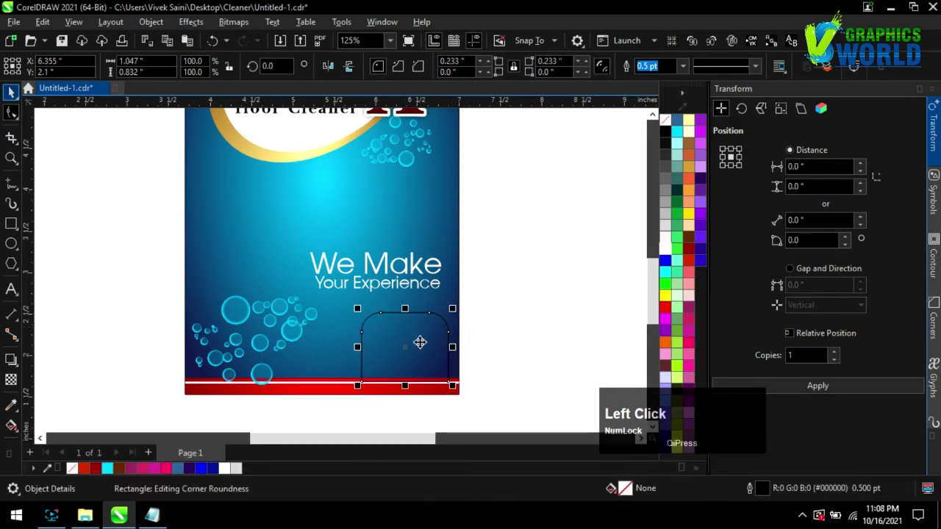
scroll(414, 364, up, 3)
drag(413, 388, 422, 381)
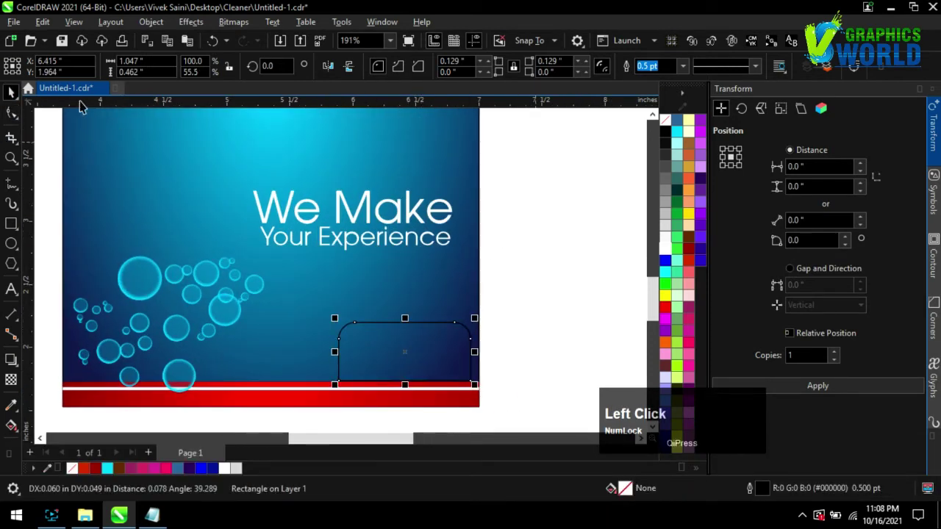
- Copy the bottom red strip's fill and outline onto the rounded rectangle and nudge it down against the white line
click(43, 22)
click(84, 150)
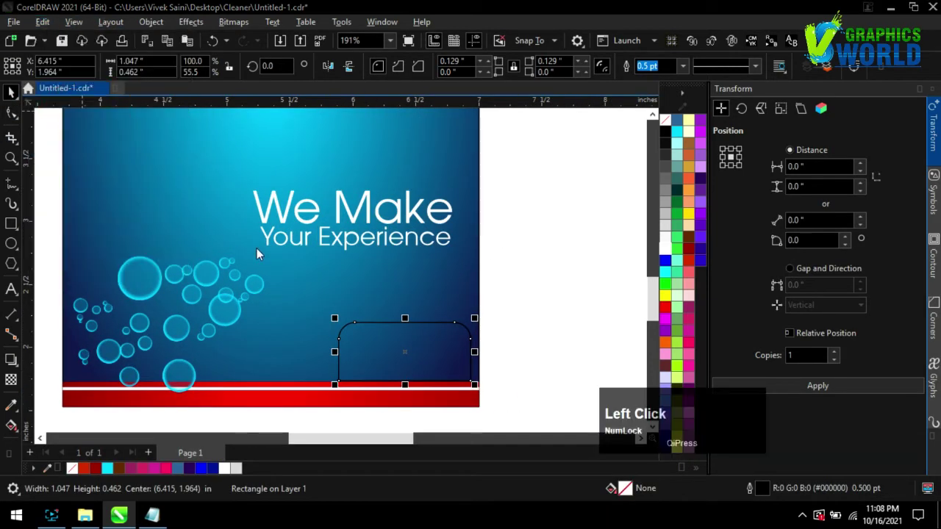
click(496, 306)
click(463, 399)
click(446, 363)
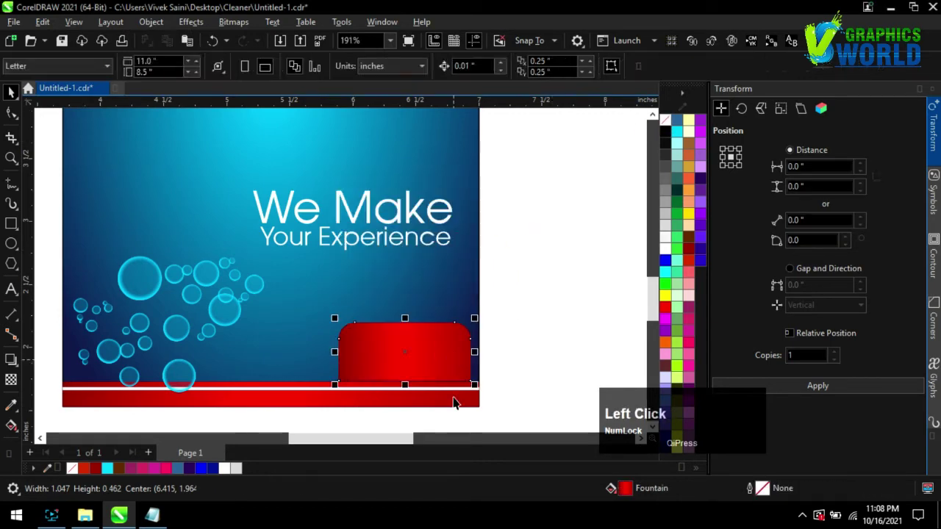
scroll(451, 399, up, 8)
drag(365, 337, 370, 346)
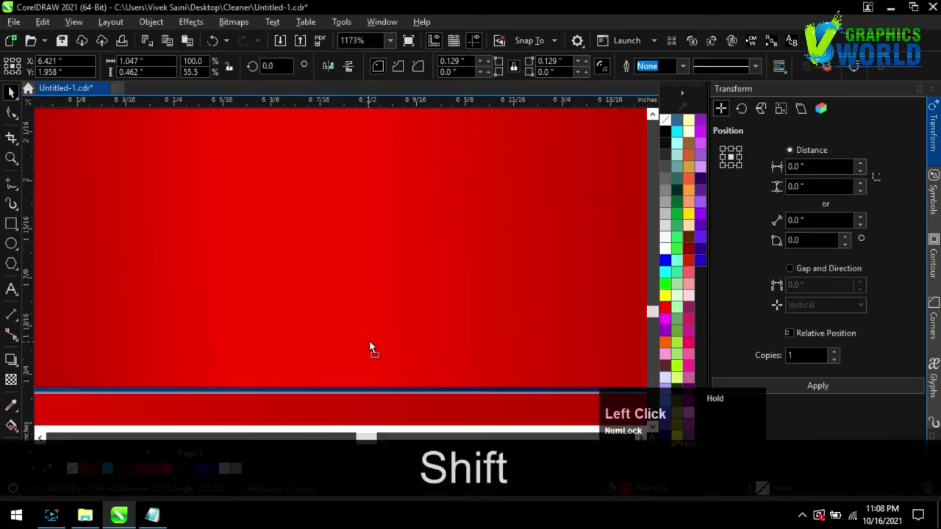
scroll(395, 364, down, 10)
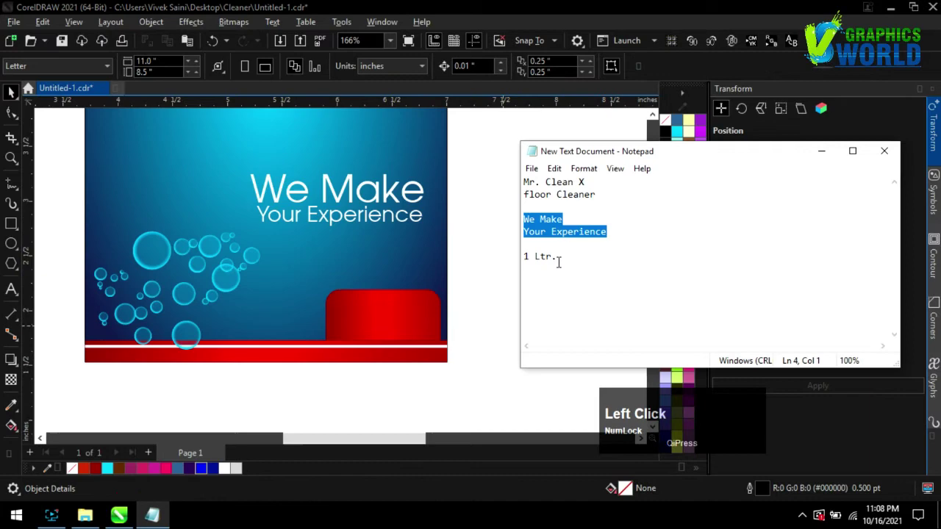
- Copy "1 Ltr." from the Notepad file and paste it as text beside the label in CorelDRAW
drag(558, 258, 523, 258)
key(ctrl+c)
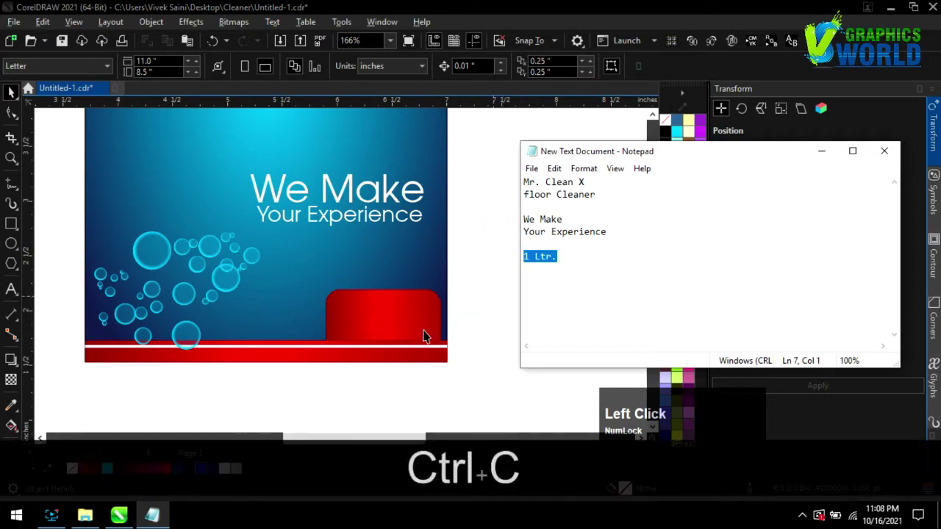
click(11, 289)
click(495, 314)
key(ctrl+v)
- Make the "1 Ltr." text bold and white at about 19 pt, centred on the red rounded rectangle
key(ctrl+a)
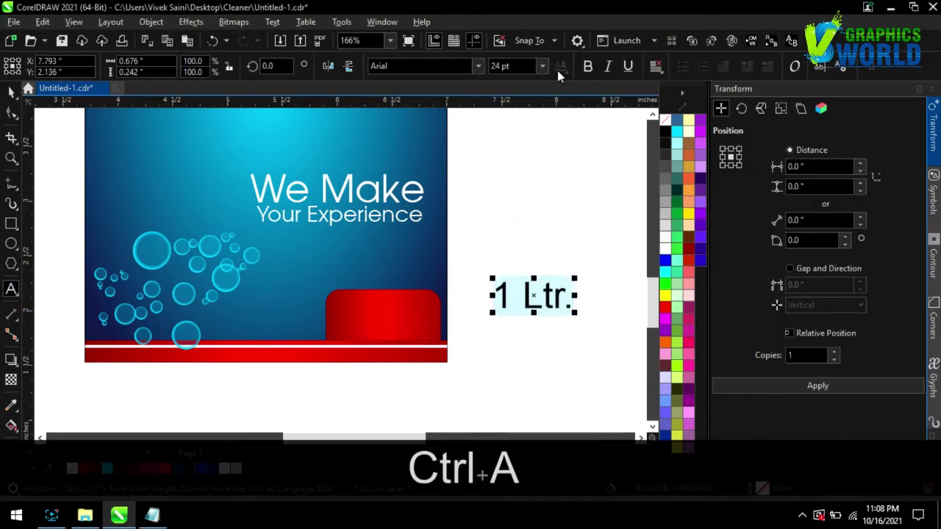
click(589, 66)
click(11, 93)
drag(522, 294, 397, 318)
click(665, 248)
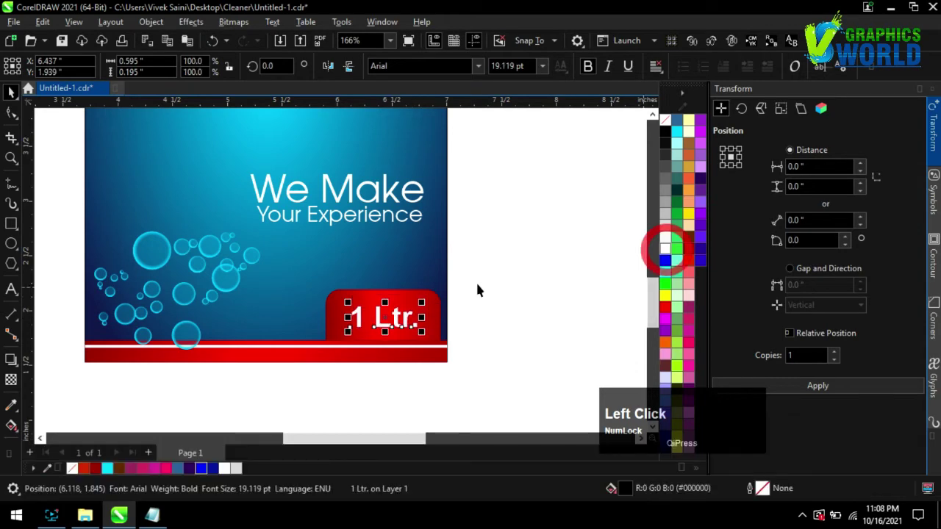
shift+click(435, 303)
key(c)
key(e)
click(517, 376)
scroll(515, 382, down, 3)
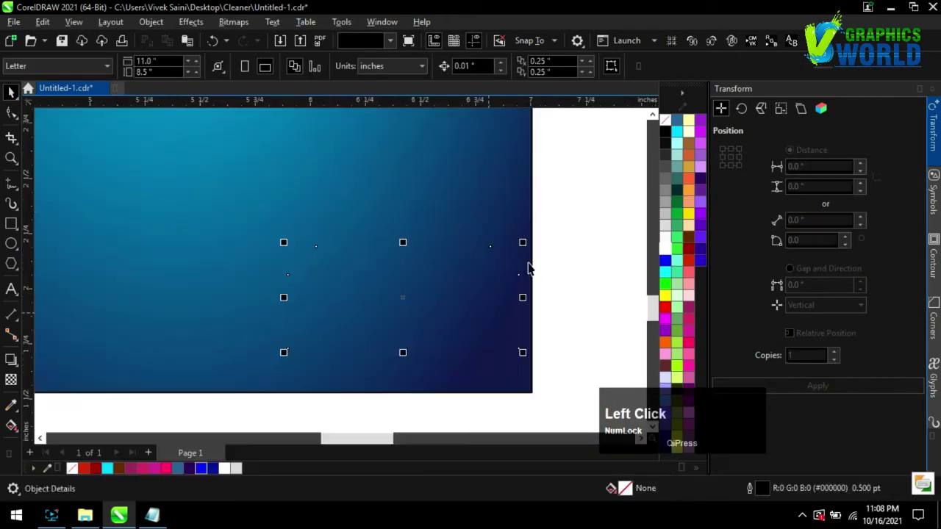
- Shrink the red rounded rectangle to about 0.76 by 0.34 in and recentre the "1 Ltr." text on it
drag(525, 243, 469, 292)
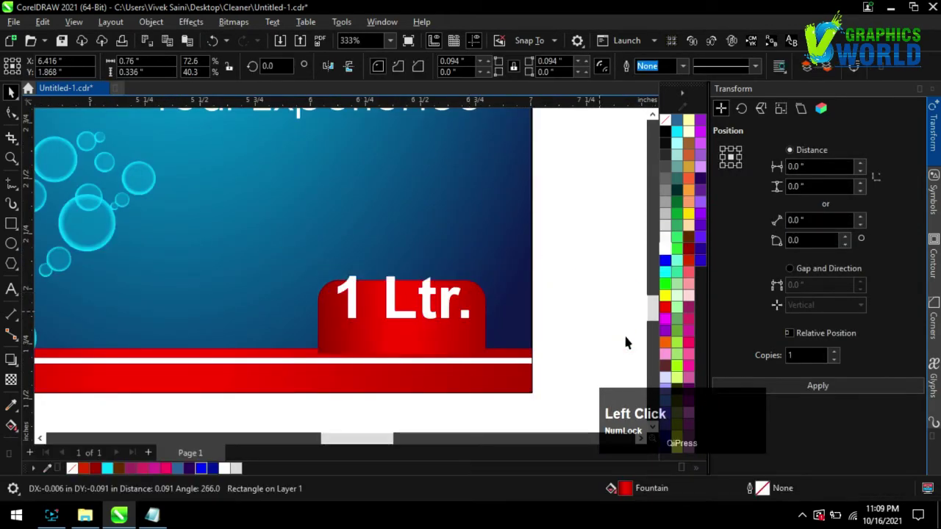
click(466, 312)
shift+click(479, 321)
key(c)
key(e)
click(538, 357)
scroll(536, 364, down, 3)
scroll(535, 378, down, 1)
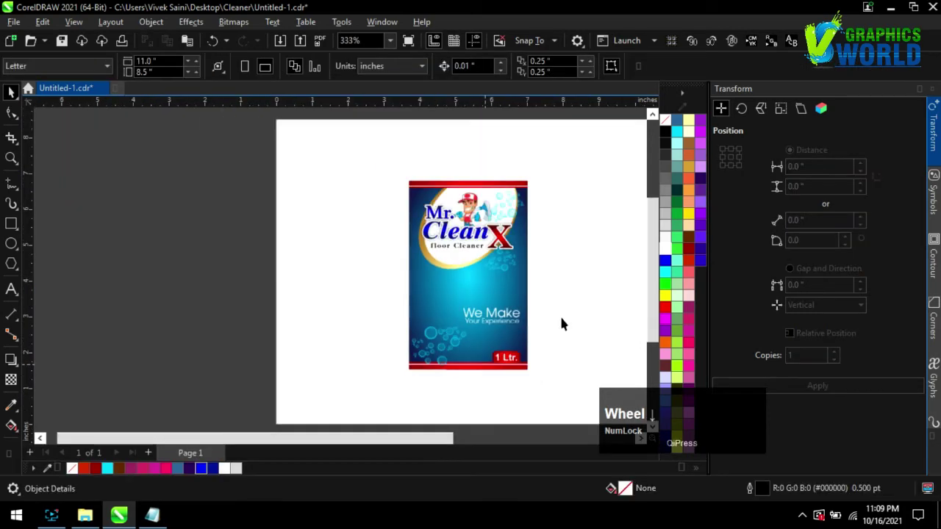
- Move both tagline lines down to just above the red "1 Ltr." tab and save the document
scroll(560, 314, up, 2)
drag(550, 353, 338, 303)
drag(427, 331, 434, 350)
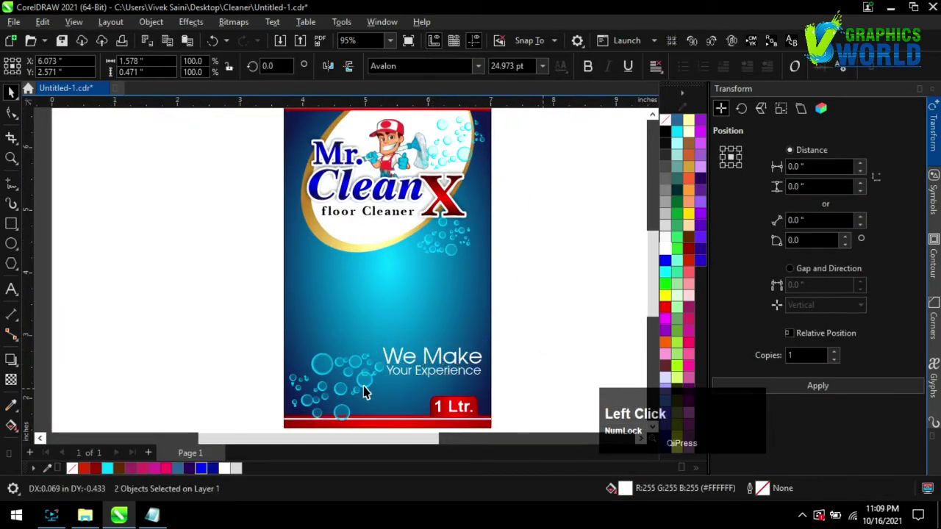
click(537, 306)
key(ctrl+s)
key(ctrl+s)
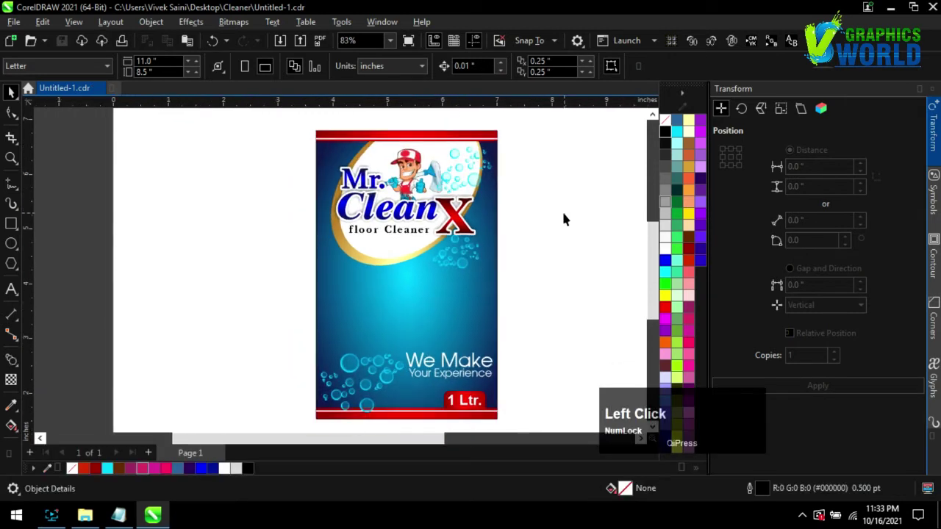
- Draw an open curve left of the label and reshape it into a three-node sweep about 2.05 by 2.77 in
click(11, 184)
drag(239, 206, 239, 205)
key(F10)
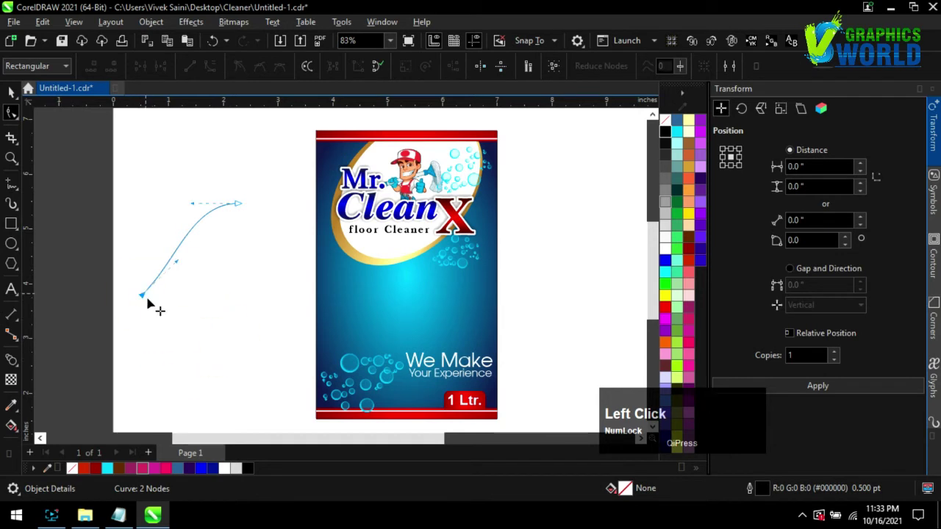
drag(143, 295, 247, 337)
click(244, 273)
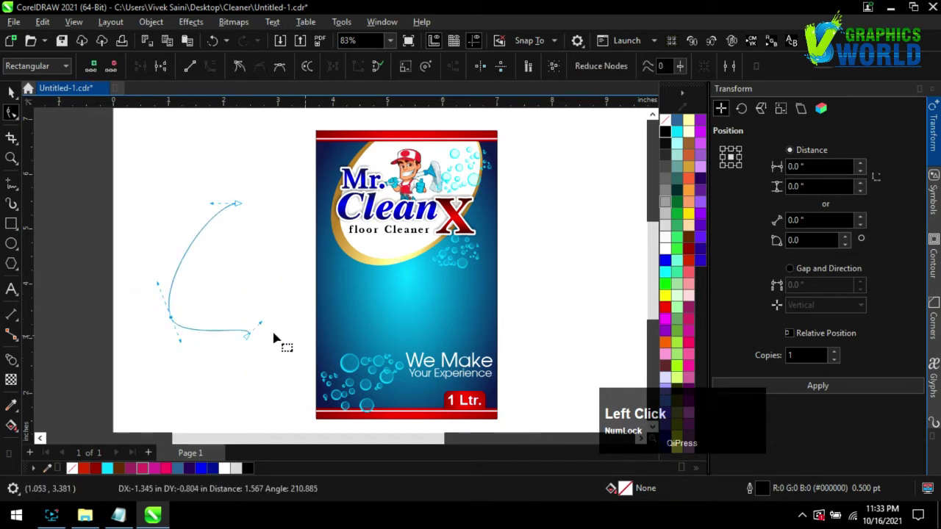
drag(248, 337, 280, 349)
drag(282, 272, 260, 249)
drag(237, 204, 256, 197)
drag(191, 199, 182, 191)
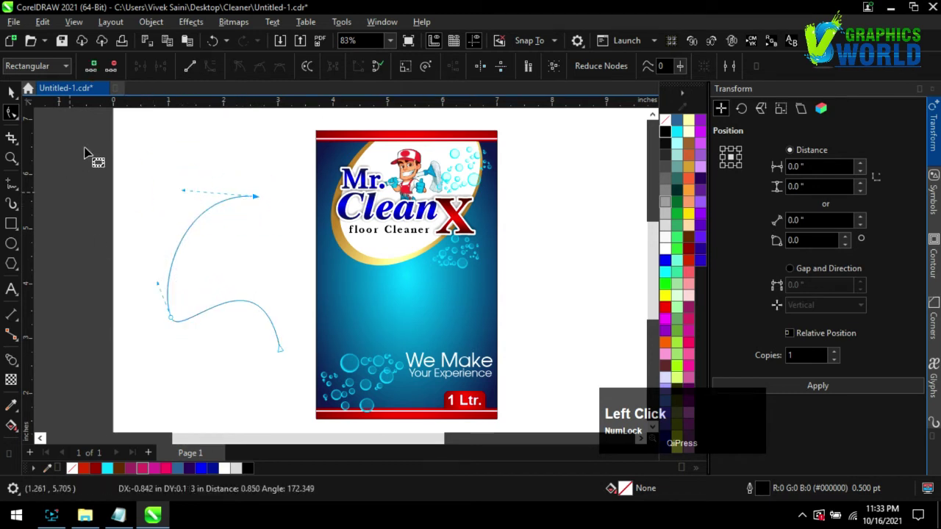
- Duplicate the three-node curve beside the original and reshape the copy into a wider curve about 3.36 by 2.56 in
click(818, 386)
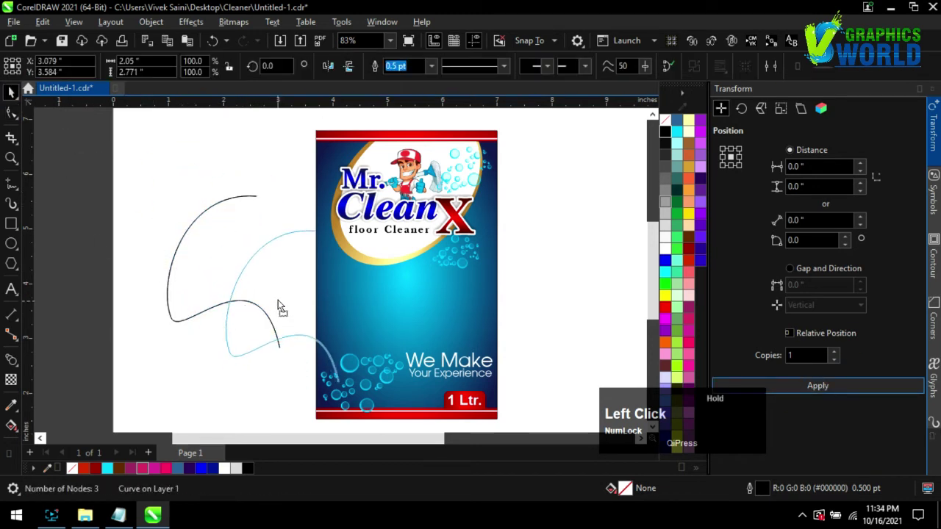
drag(278, 302, 274, 297)
key(F10)
drag(334, 386, 322, 304)
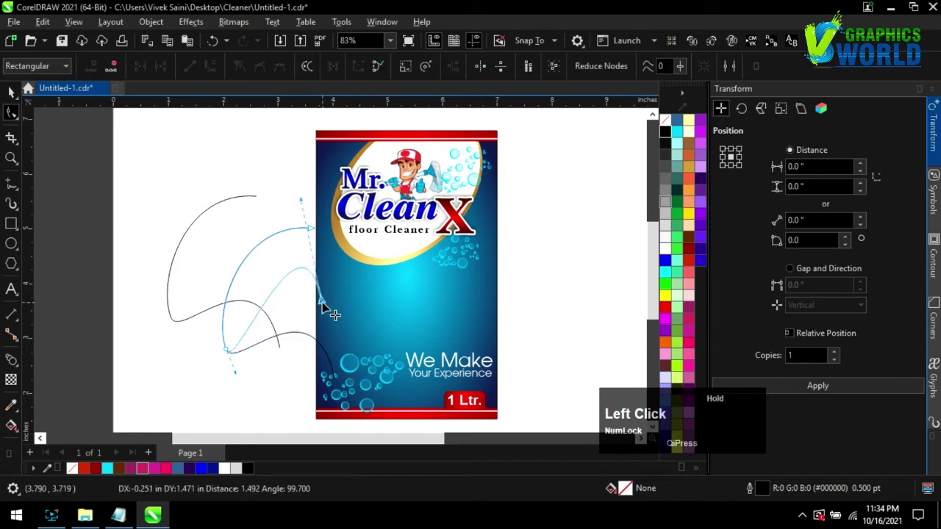
drag(302, 209, 245, 354)
drag(244, 303, 187, 318)
drag(163, 390, 163, 392)
drag(266, 273, 233, 321)
drag(238, 222, 180, 209)
drag(158, 154, 83, 128)
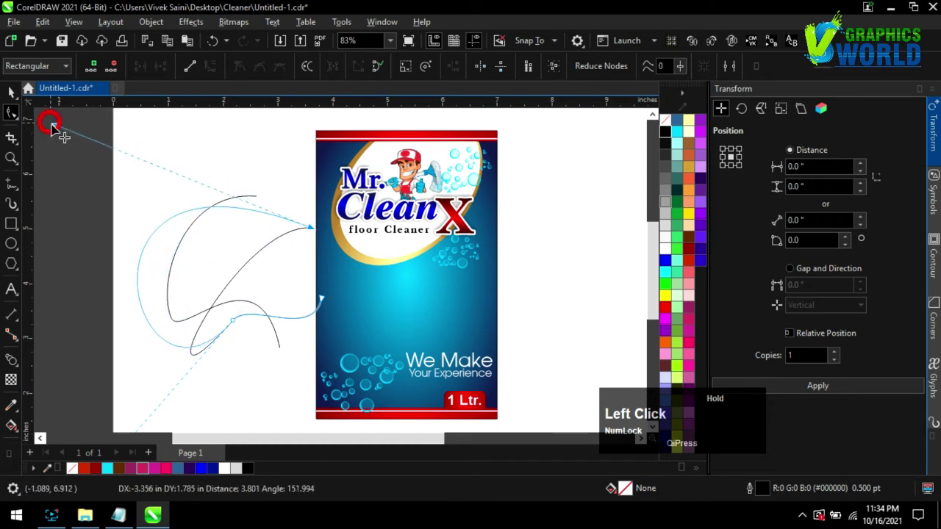
- Blend the original curve with its reshaped copy using 20 steps
click(13, 360)
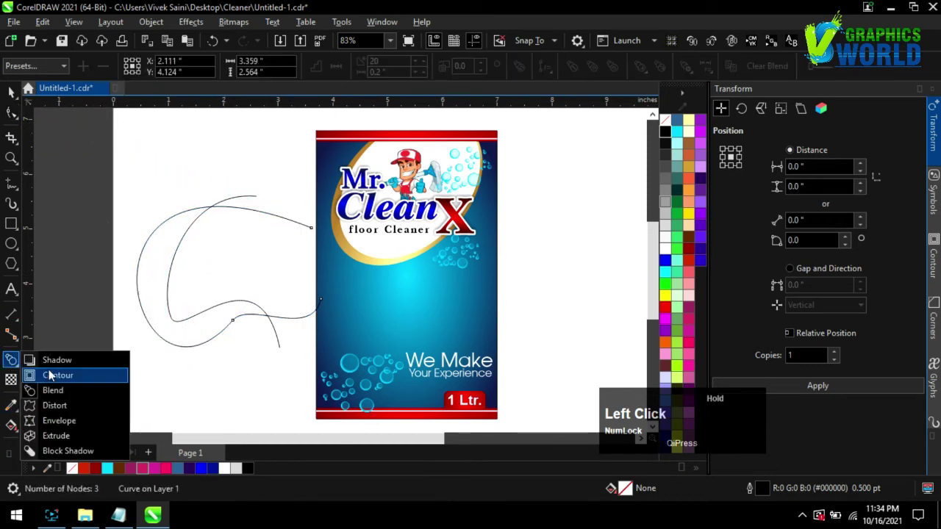
click(64, 392)
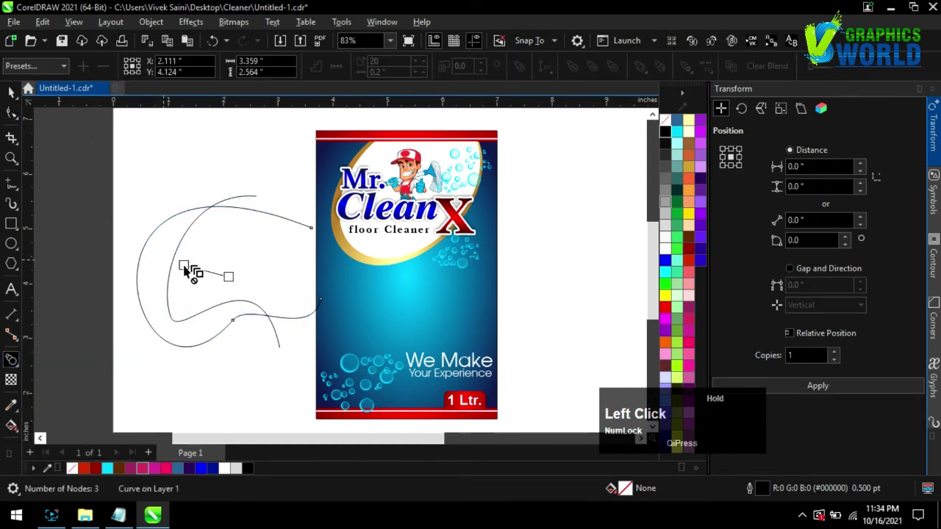
mouse_move(136, 270)
mouse_down()
mouse_move(167, 276)
mouse_move(125, 266)
mouse_move(147, 270)
mouse_up()
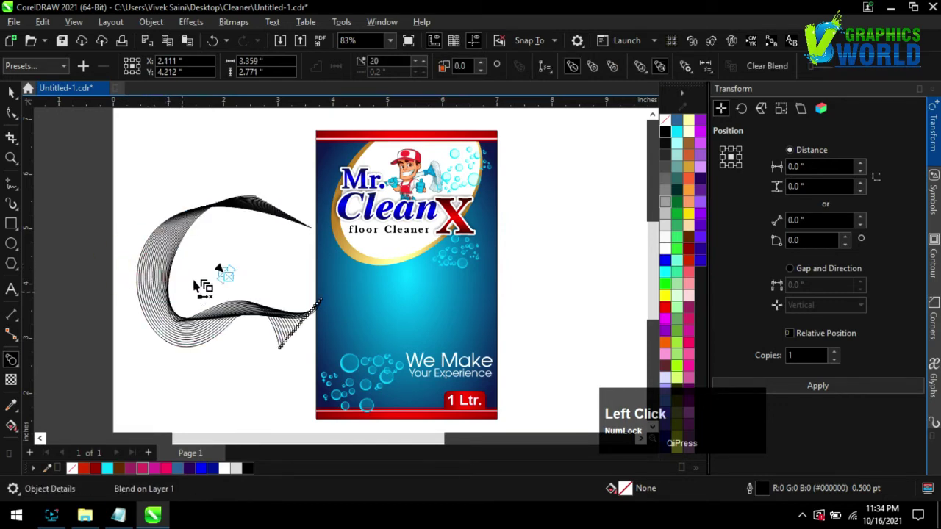
- Add a fourth node to the blend's outer curve and reshape its upper part, pulling the upper end above the inner curve
click(7, 111)
click(172, 262)
scroll(384, 238, up, 2)
drag(374, 253, 528, 251)
scroll(372, 375, down, 2)
drag(184, 153, 226, 191)
double_click(313, 276)
drag(313, 276, 293, 269)
drag(486, 274, 397, 202)
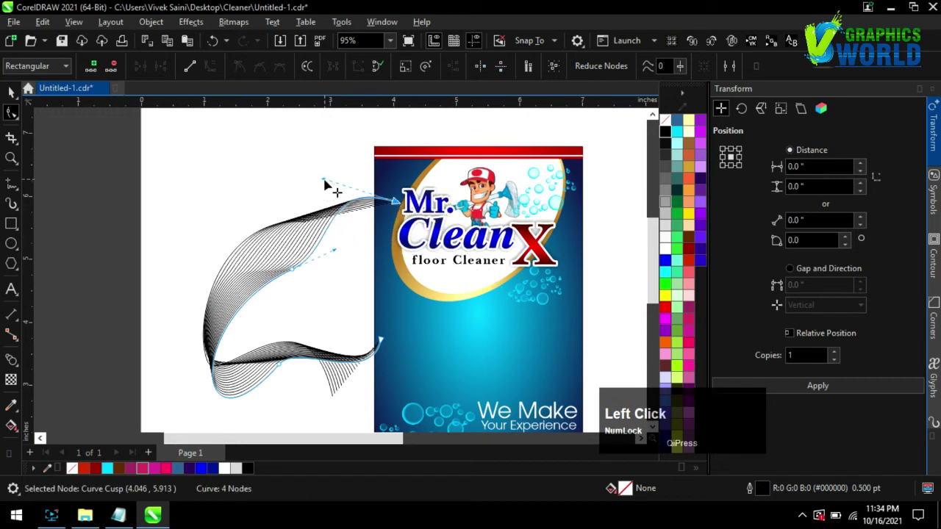
drag(369, 328, 291, 178)
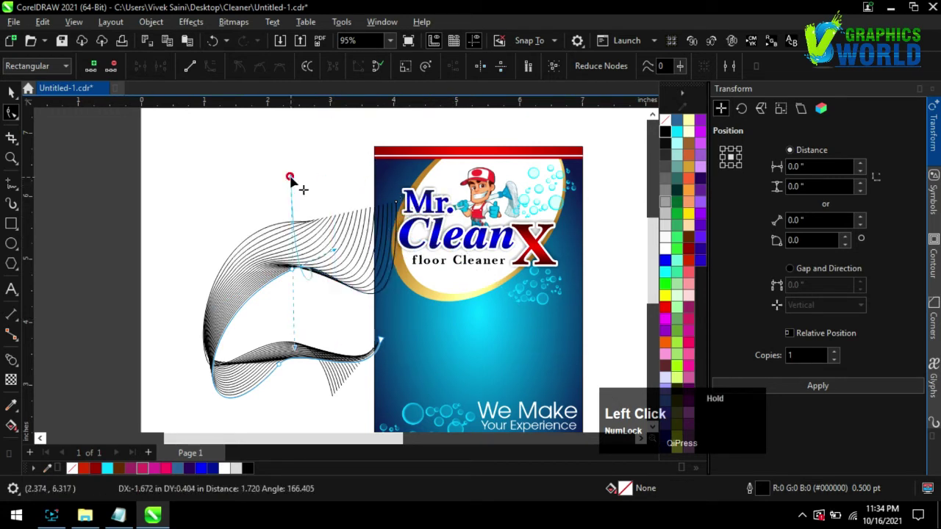
drag(444, 358, 381, 338)
drag(483, 331, 453, 383)
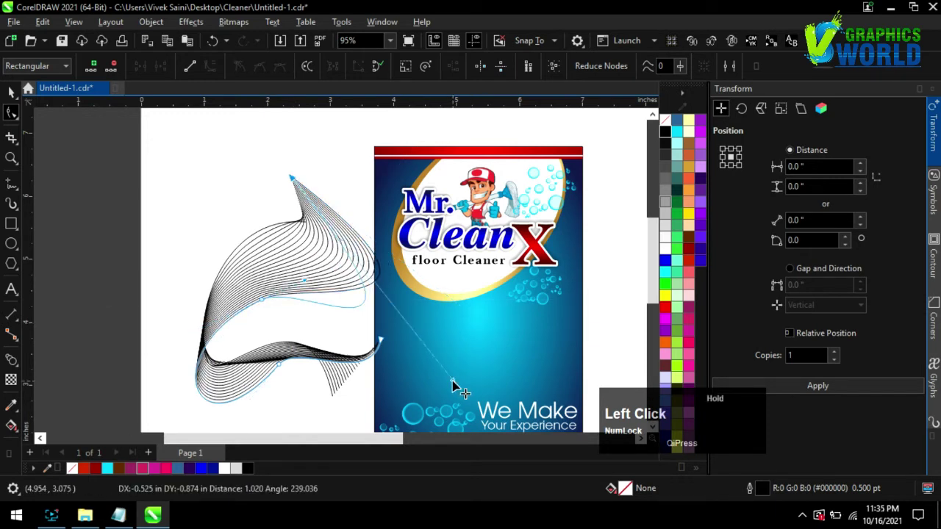
- Adjust the outer curve's upper tip and add a fifth node so that its upper part bulges smoothly toward the logo panel
drag(294, 184, 328, 194)
click(305, 216)
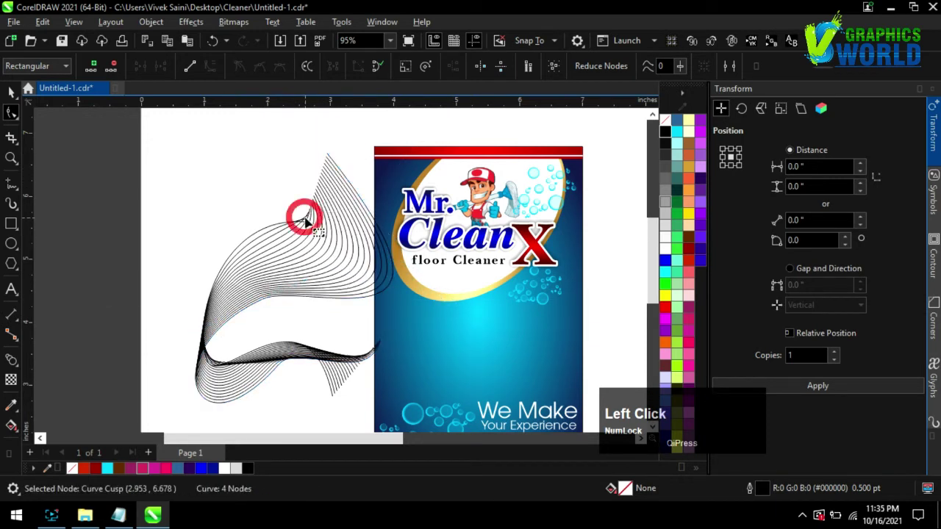
click(329, 158)
drag(329, 155, 301, 156)
double_click(372, 265)
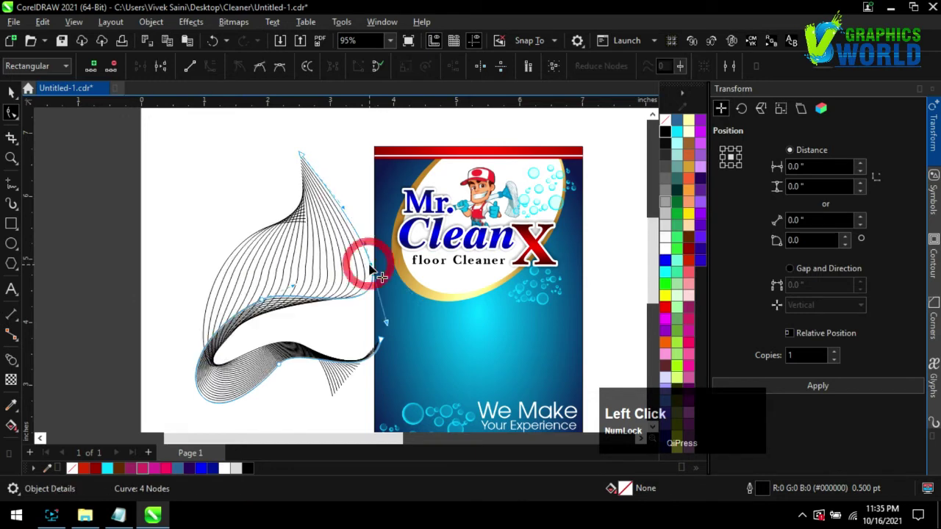
drag(371, 265, 386, 242)
drag(349, 214, 379, 170)
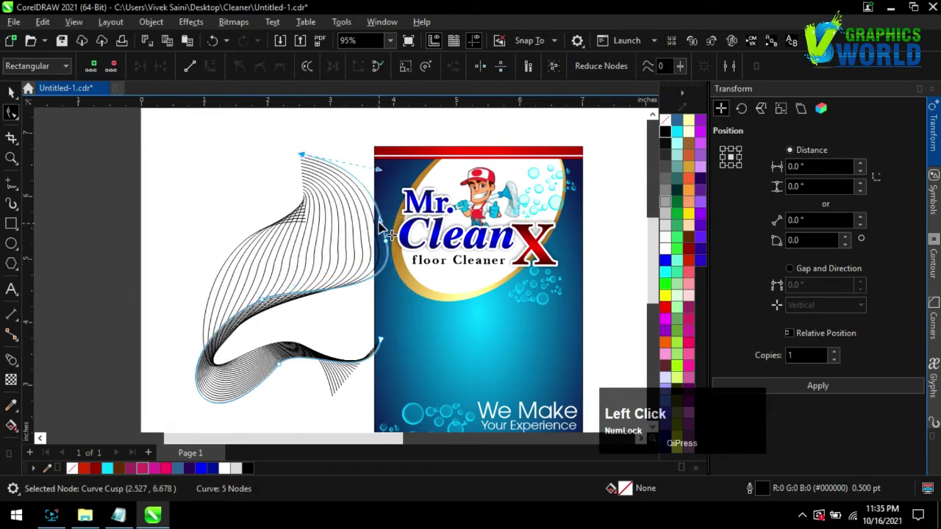
drag(381, 220, 396, 208)
drag(386, 241, 395, 241)
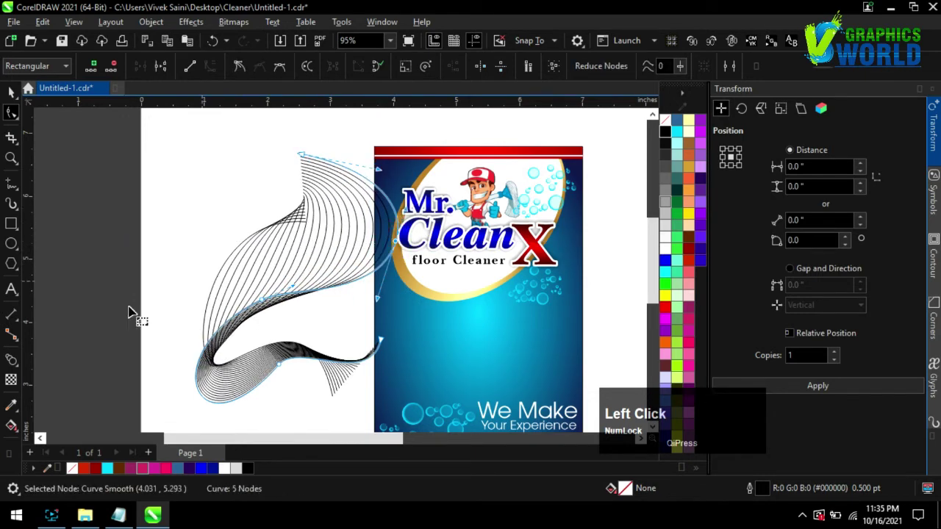
- Increase the number of blend steps to 50
click(11, 359)
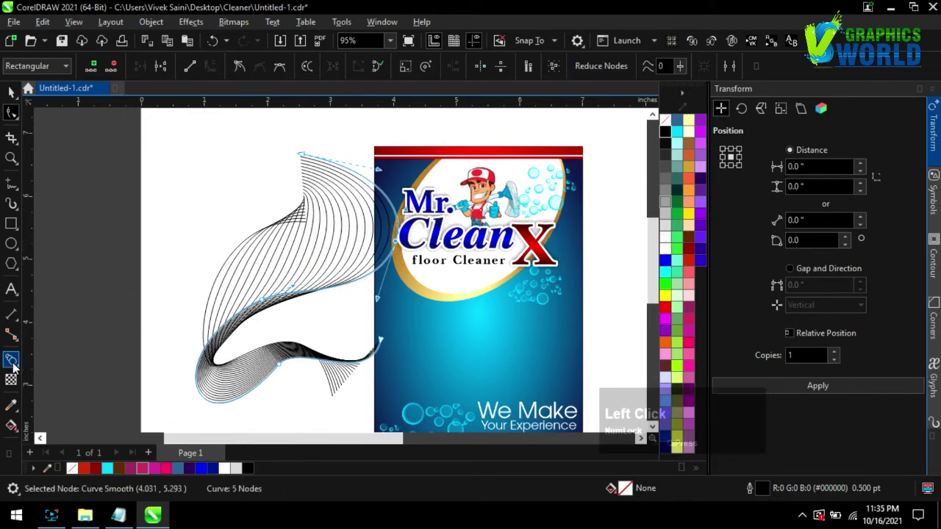
click(385, 246)
text(50)
key(Return)
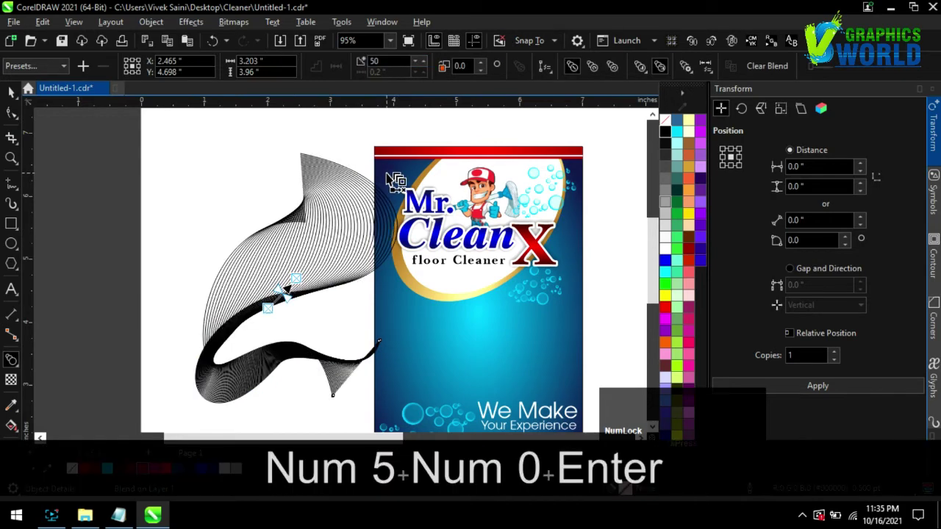
- Extend the outer curve's lower end onto the label and pull its lower node downward to widen the blend
ctrl+click(356, 366)
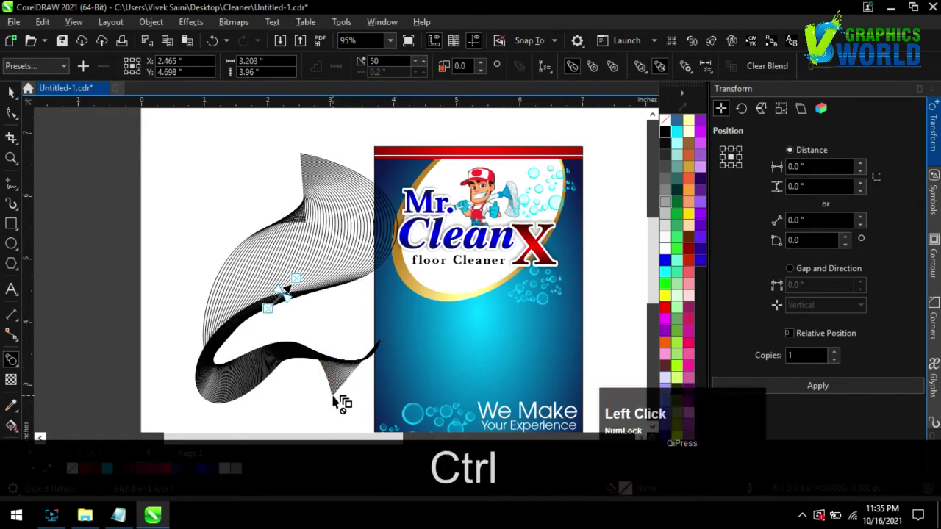
key(F10)
drag(379, 341, 403, 317)
drag(264, 397, 267, 399)
- Reshape the blend's inner curve by shifting its middle node and handle, and delete that node to leave two nodes
click(221, 361)
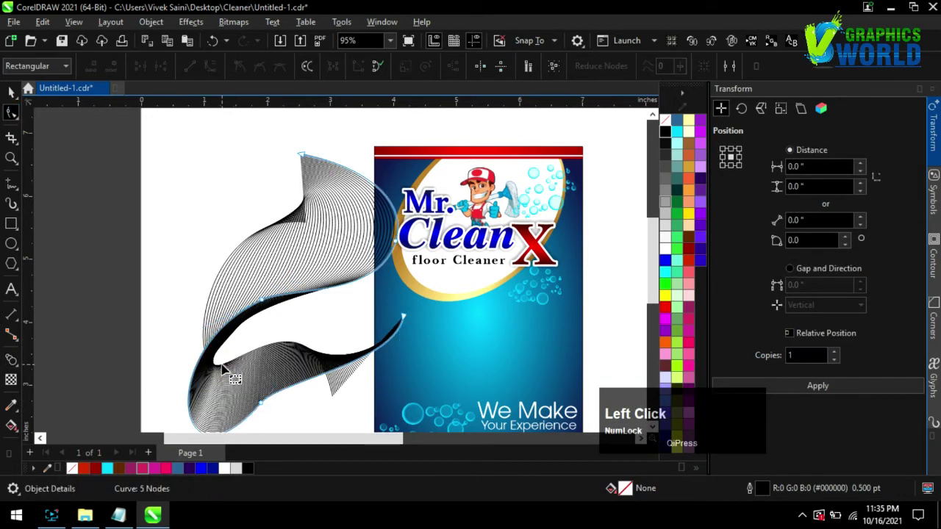
click(224, 364)
click(241, 302)
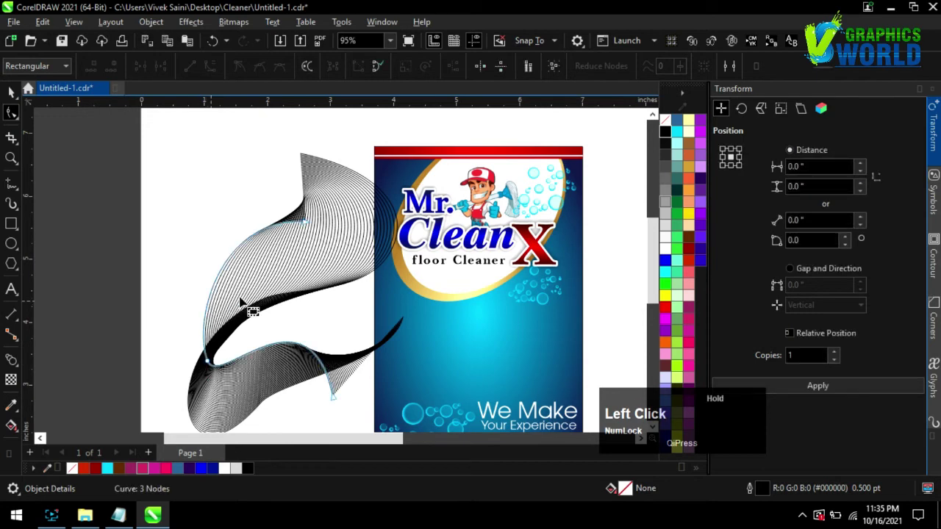
drag(209, 362, 262, 314)
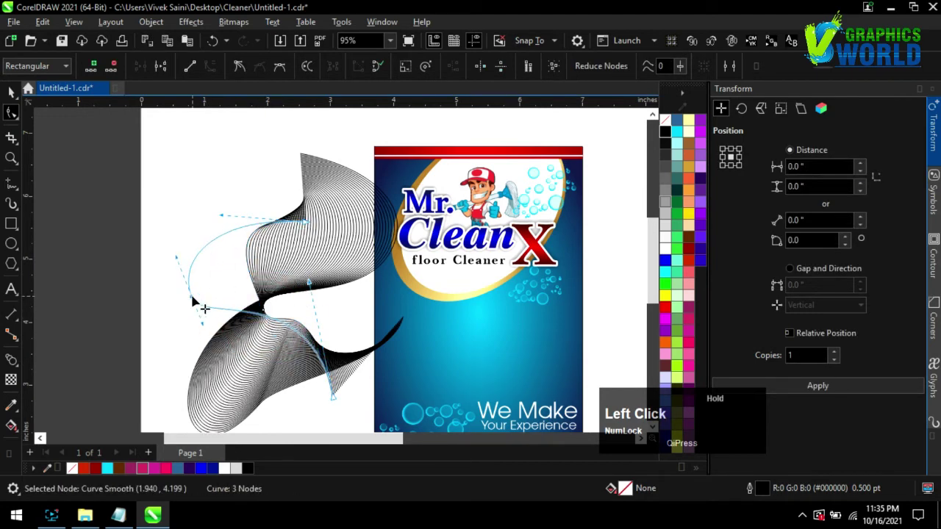
drag(193, 300, 211, 321)
double_click(200, 304)
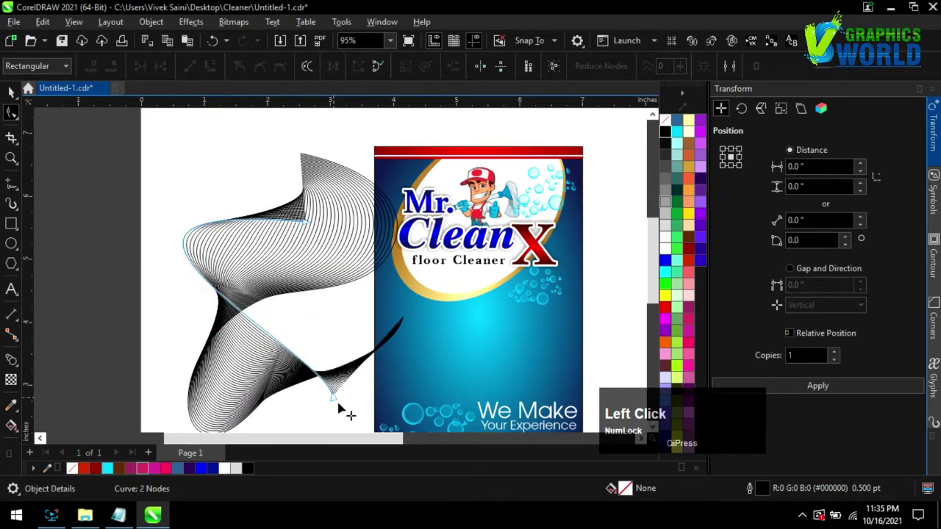
- Reposition the lower ends of the blend's curves and adjust the outer curve's lower handle to form a twisted ribbon
drag(338, 405, 456, 311)
click(281, 364)
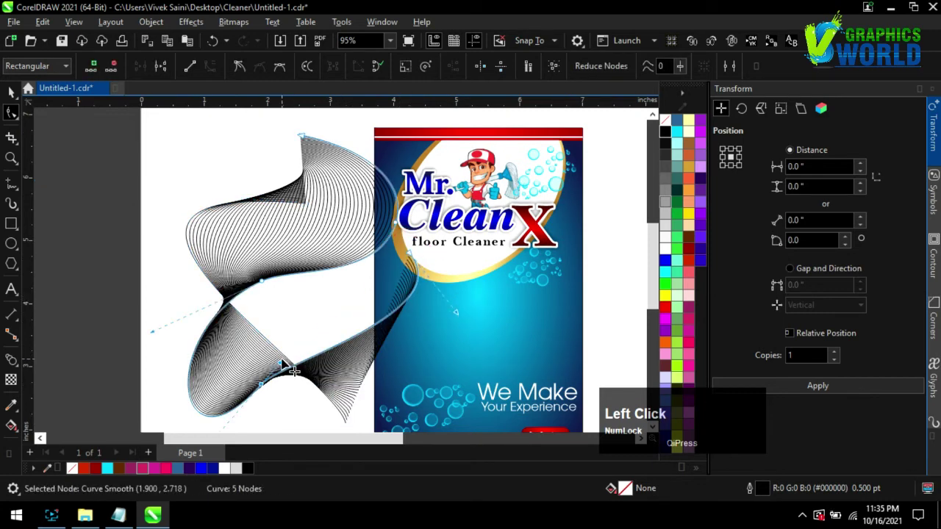
drag(281, 363, 281, 307)
- Move the whole line blend clear of the label and give it a white outline
click(11, 94)
scroll(289, 298, down, 1)
click(304, 241)
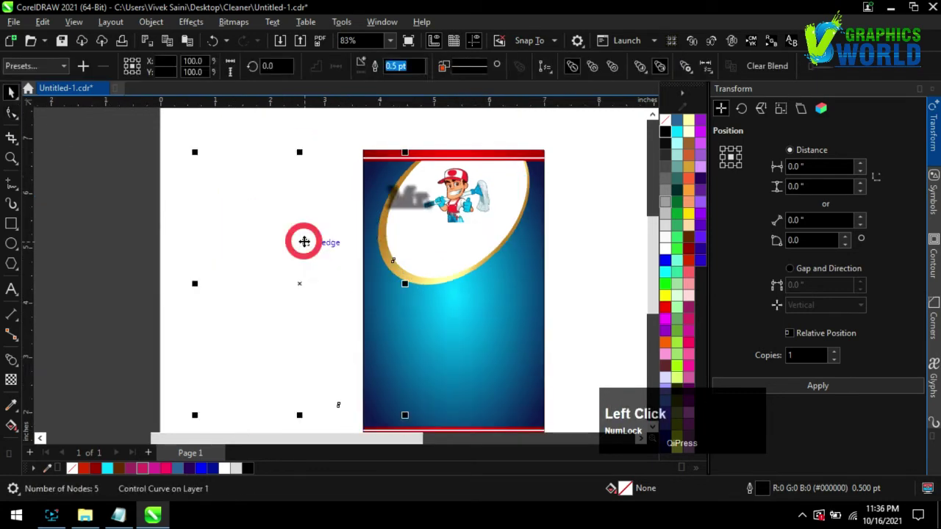
drag(305, 242, 266, 243)
right_click(665, 251)
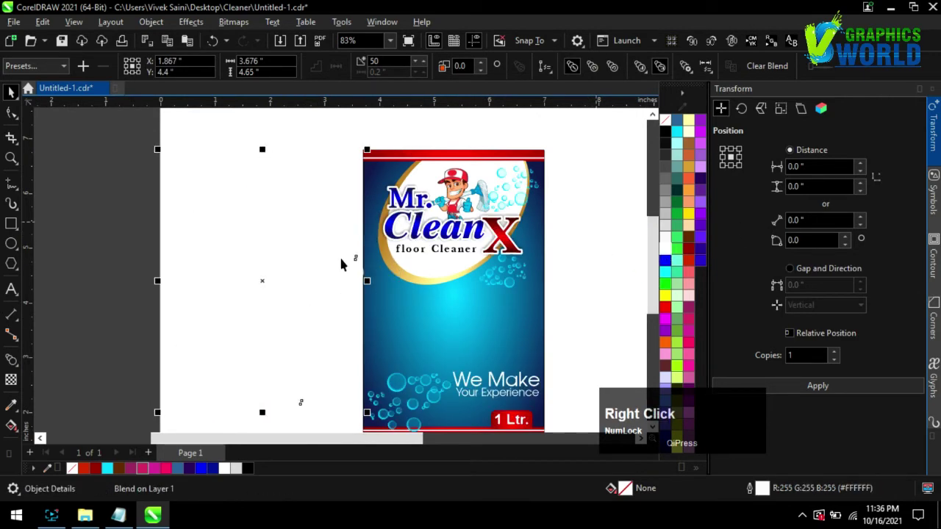
- Place the white blend on the label, shrink it to about 2.3 by 2.91 in and position it below the logo panel
drag(340, 263, 498, 300)
scroll(480, 311, down, 1)
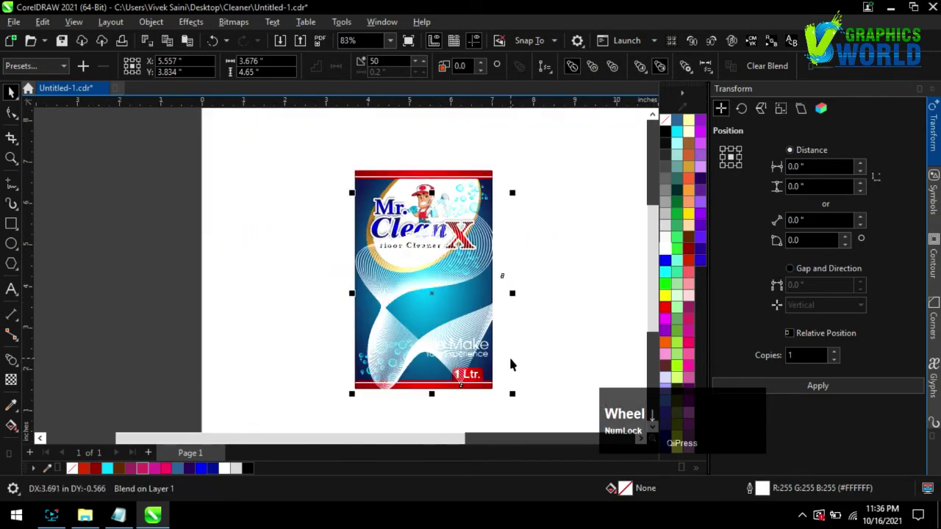
click(511, 399)
drag(453, 318, 446, 341)
scroll(443, 330, up, 1)
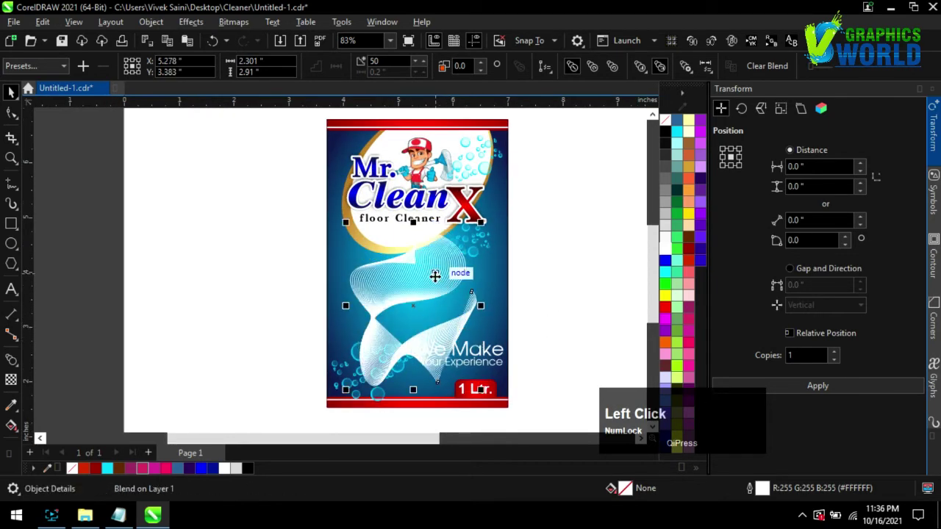
drag(435, 276, 454, 293)
- Bring the logo artwork and the lower bubbles, tagline and "1 Ltr." tab in front of the white line blend
drag(587, 267, 297, 125)
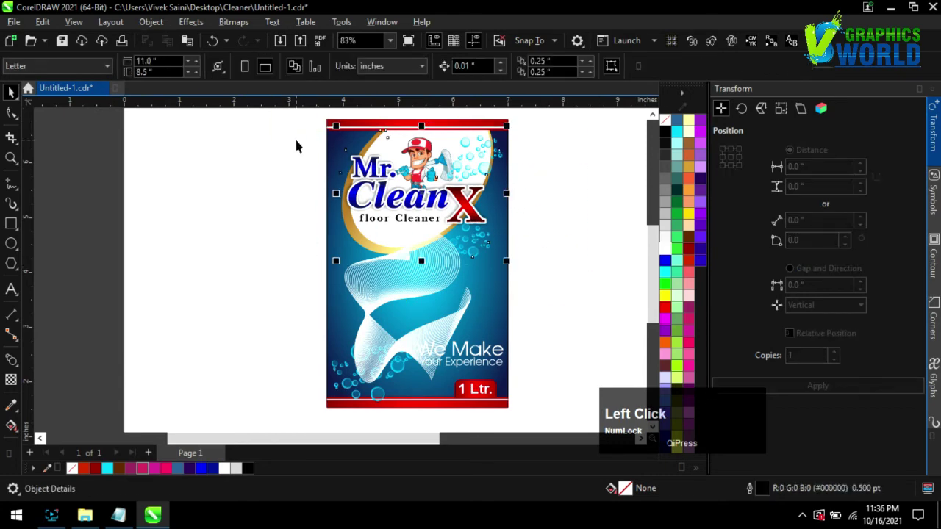
click(151, 22)
click(261, 214)
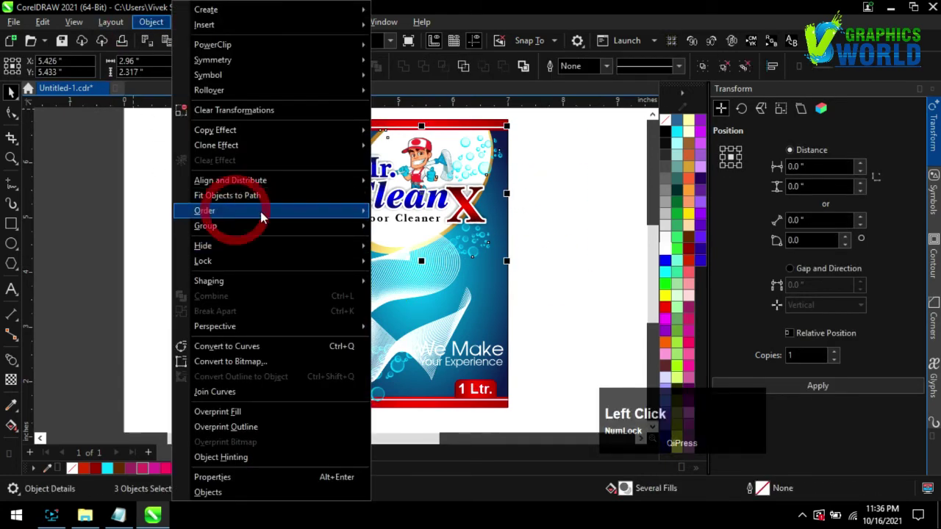
click(424, 212)
drag(525, 419, 278, 364)
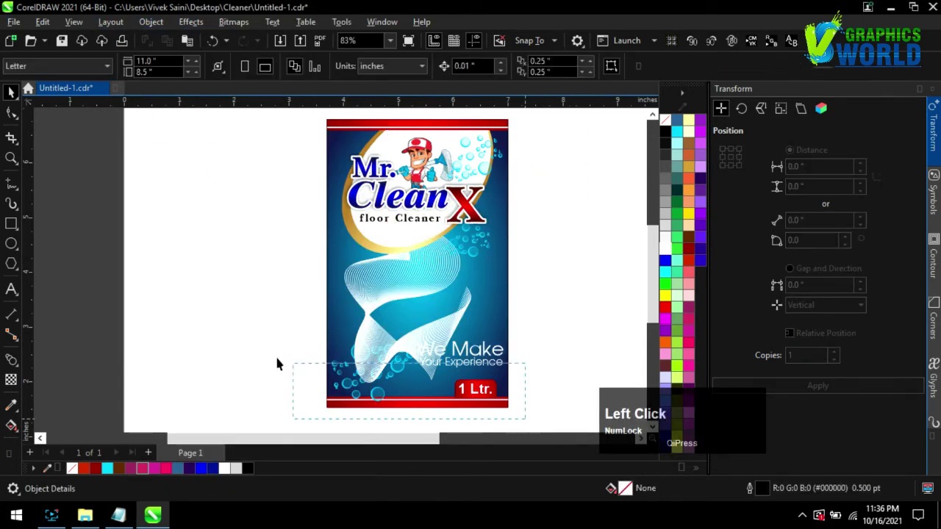
click(156, 22)
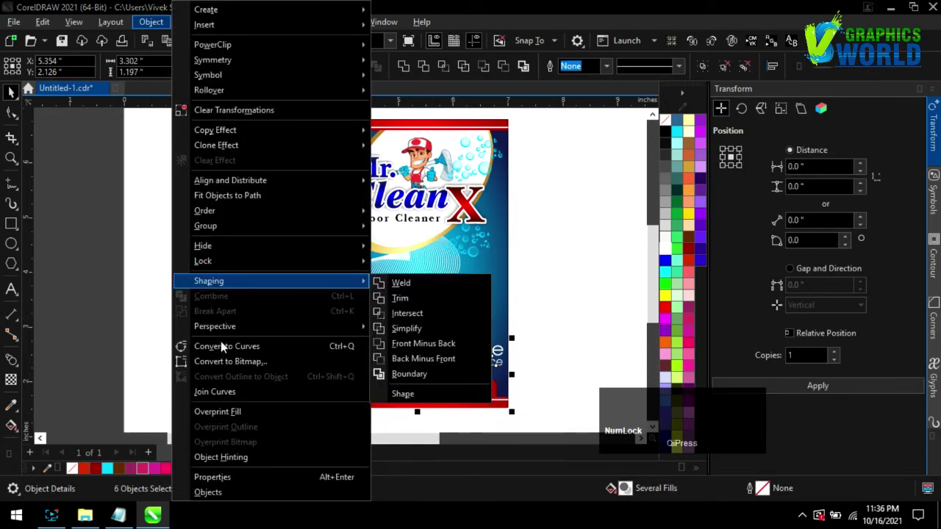
click(230, 212)
click(415, 226)
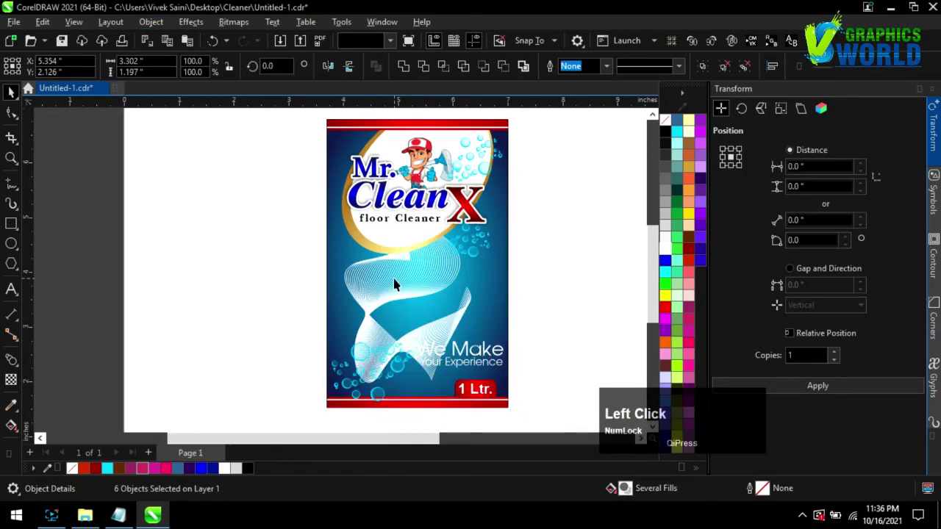
- Apply an elliptical fountain transparency to the white line blend, then enlarge its fade ellipse and shift its centre slightly
click(11, 380)
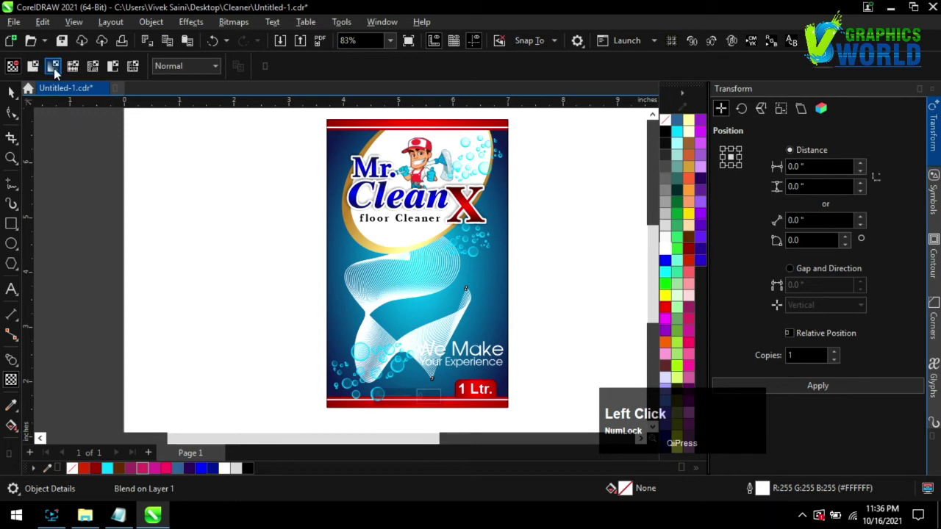
click(54, 67)
click(299, 67)
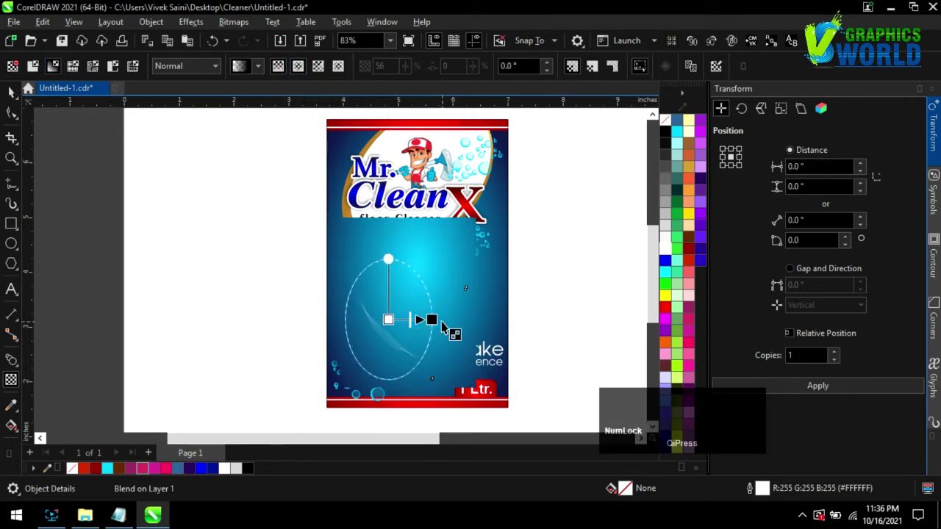
drag(433, 320, 465, 311)
drag(388, 319, 396, 312)
- Fine-tune the outer node of the blend's elliptical transparency and save the document
click(465, 312)
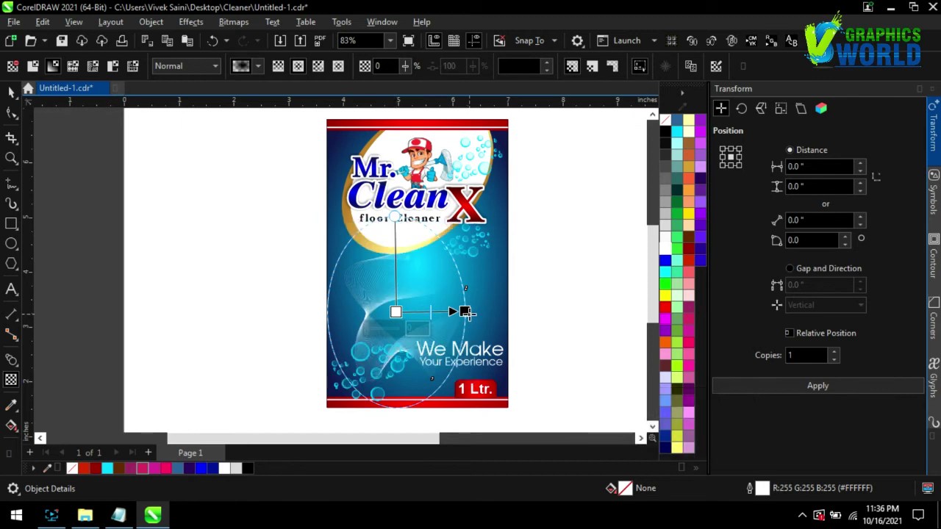
click(464, 311)
key(ctrl+z)
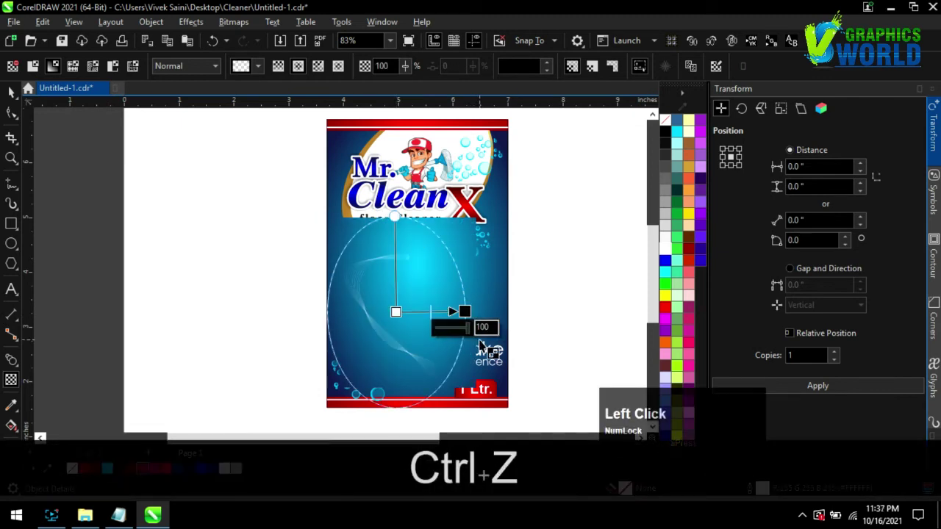
click(465, 311)
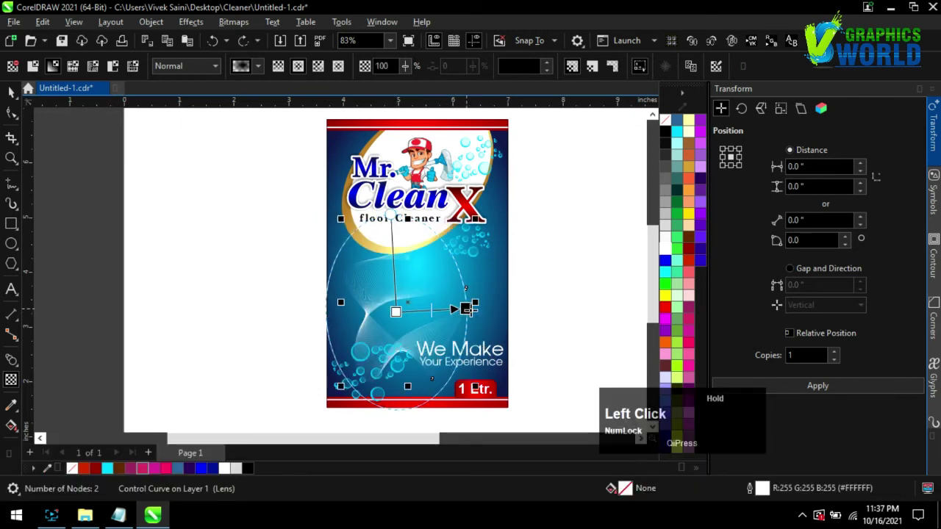
click(243, 210)
scroll(466, 165, up, 1)
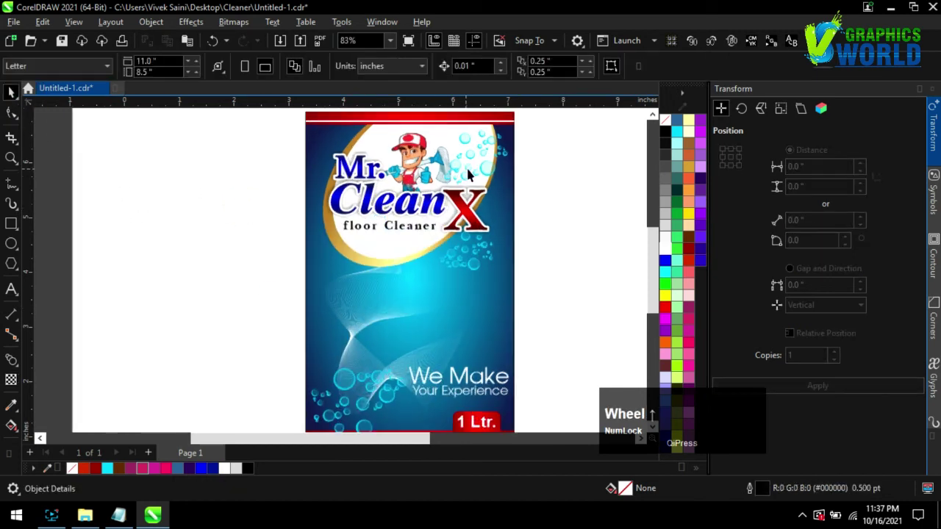
key(ctrl+s)
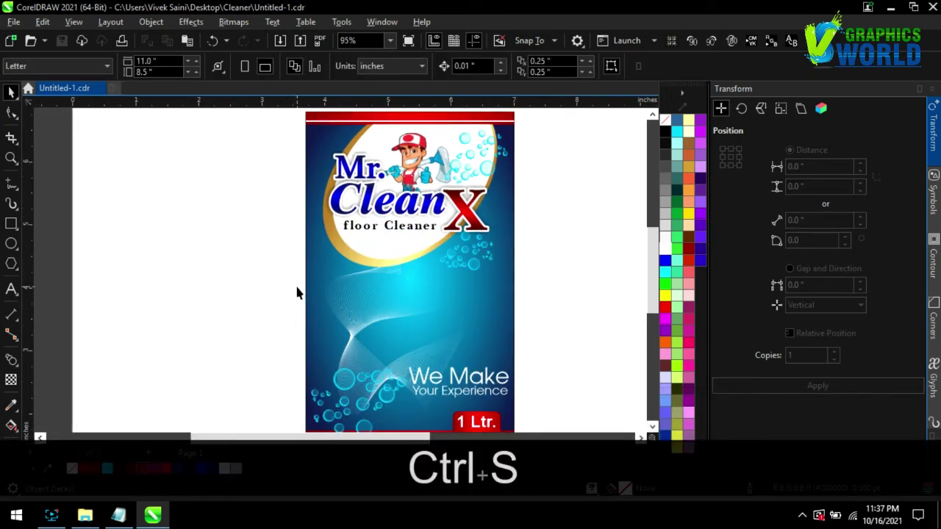
- Draw a thin vertical ellipse beside the label, filled black without outline, and narrow it to about 0.071 by 1.082 in
click(11, 242)
drag(206, 204, 211, 273)
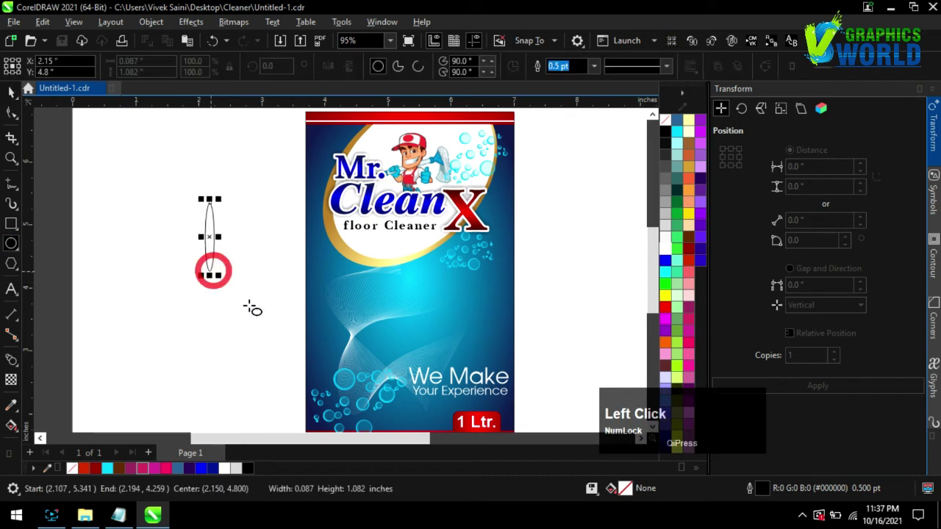
click(662, 126)
right_click(662, 127)
scroll(238, 274, up, 3)
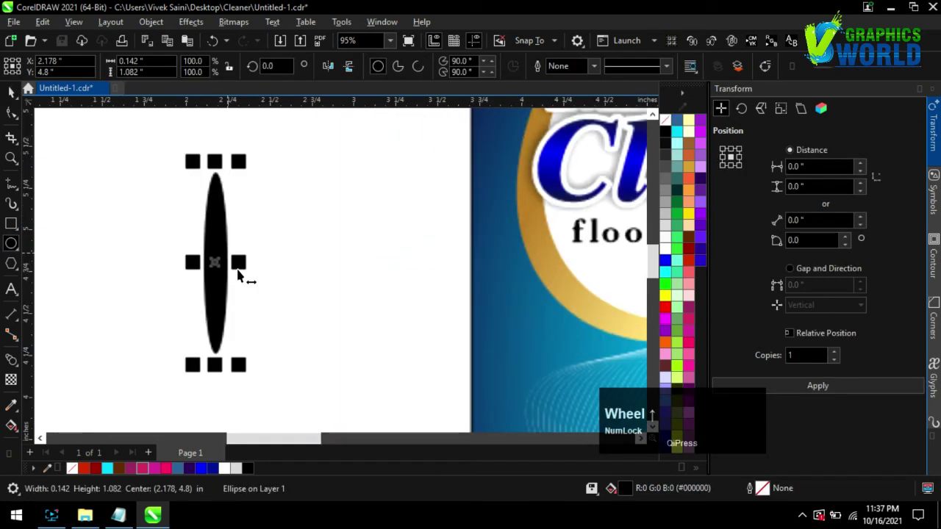
click(223, 266)
click(225, 269)
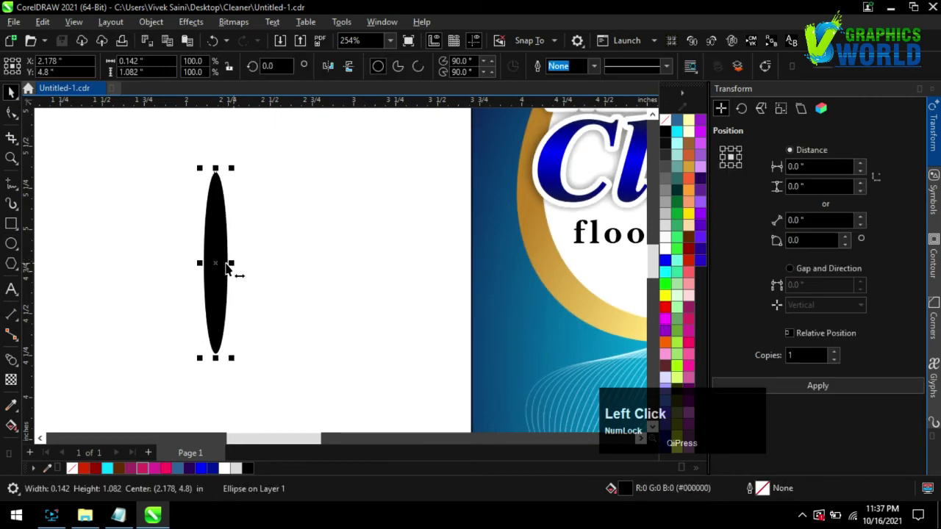
drag(225, 269, 215, 269)
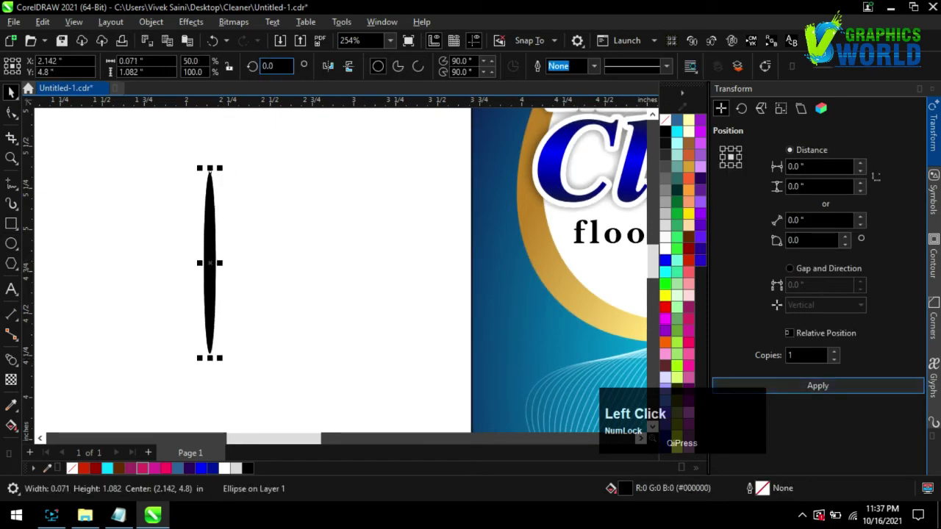
- Add a copy of the thin black ellipse rotated 90° about its centre to form a cross
text(90)
key(Return)
click(273, 359)
scroll(352, 329, down, 1)
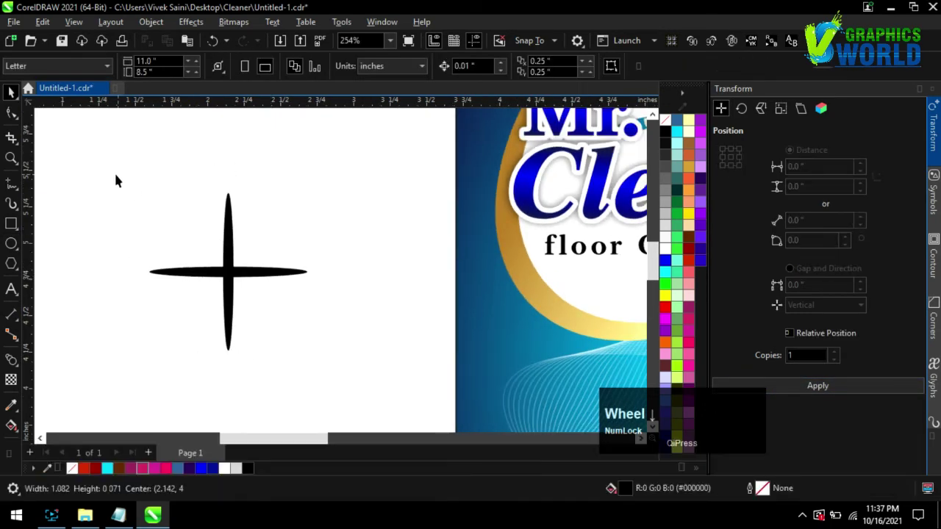
- Duplicate the cross in place, rotate the copy about 42° and shrink it to 64% to form an eight-pointed star
drag(115, 173, 330, 367)
click(811, 388)
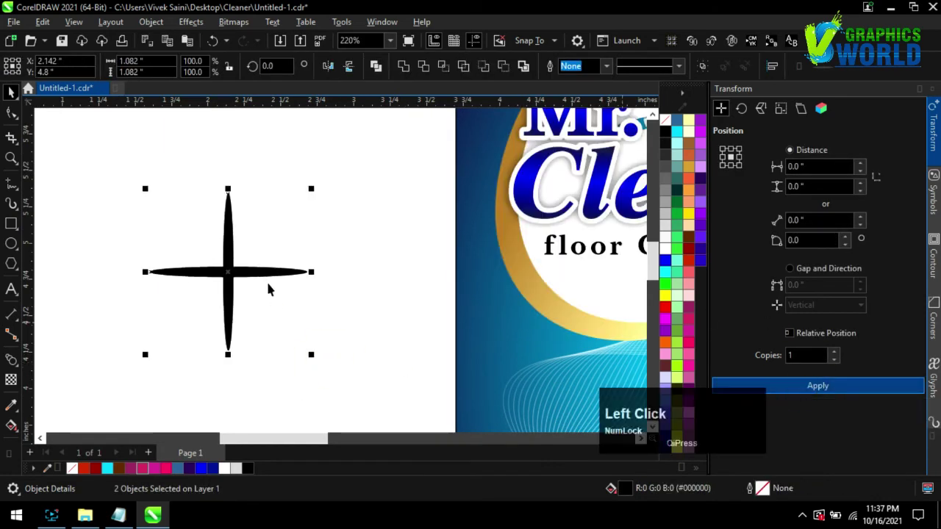
click(252, 270)
drag(320, 359, 271, 223)
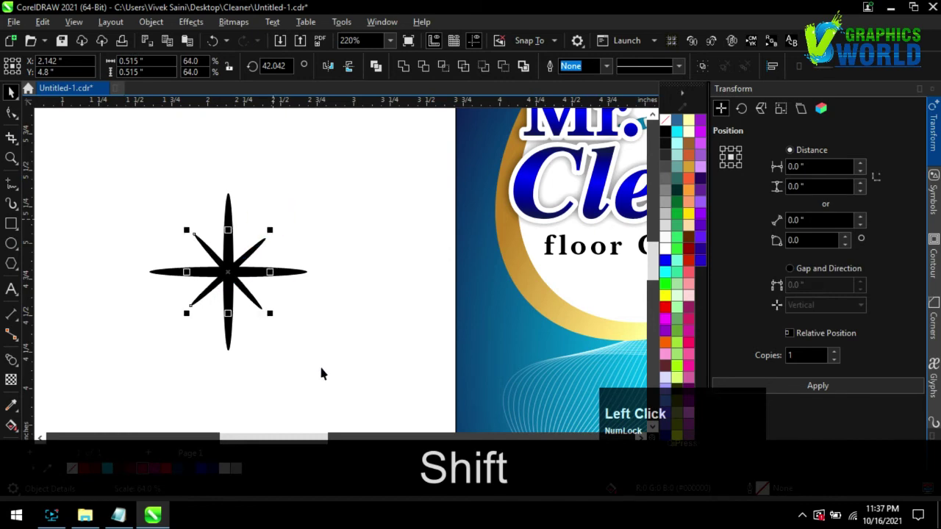
- Combine the four ellipses of the star into a single curve
click(321, 362)
scroll(322, 335, down, 1)
drag(178, 212, 336, 354)
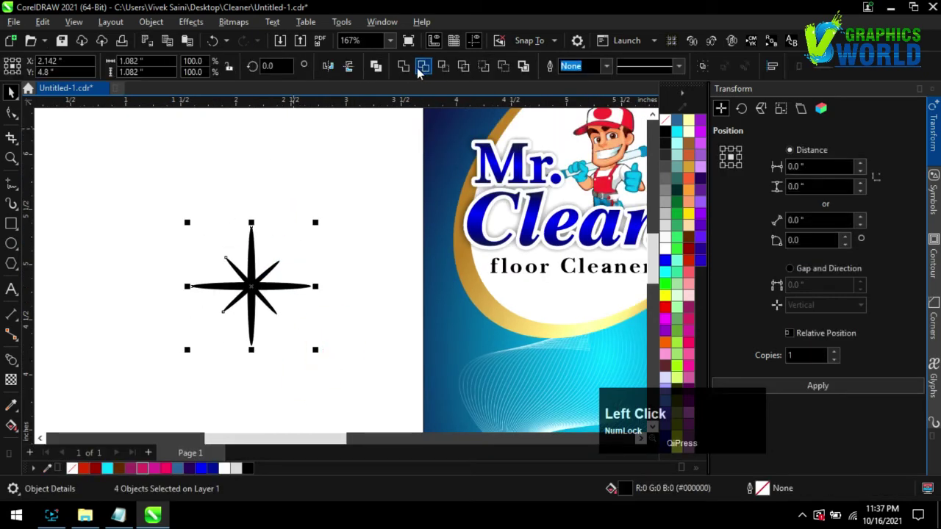
key(ctrl+l)
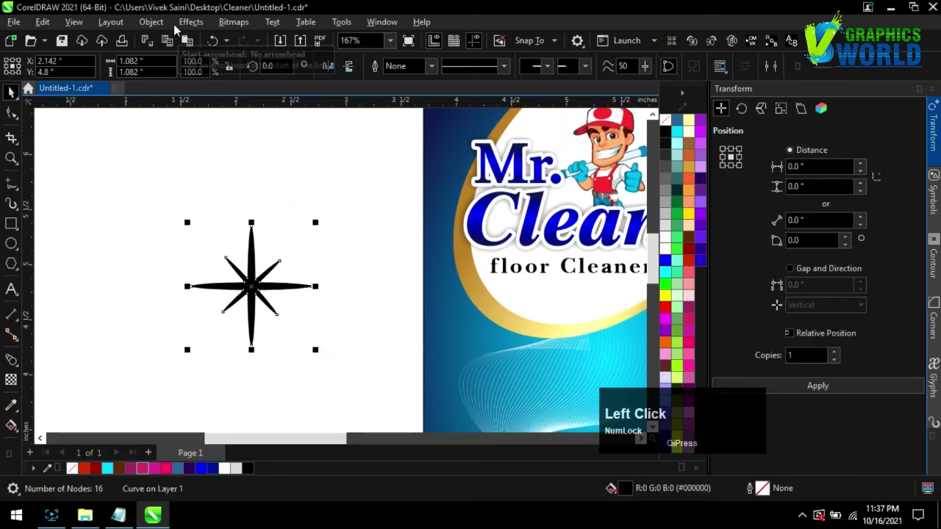
- Convert the star to a 300 dpi bitmap in CMYK Color (32-bit) mode
click(233, 21)
click(265, 39)
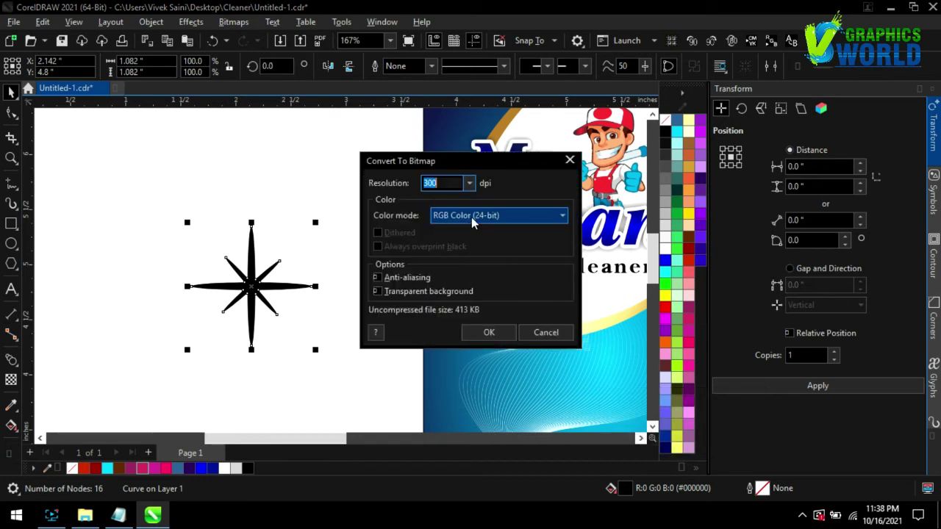
click(498, 217)
click(478, 281)
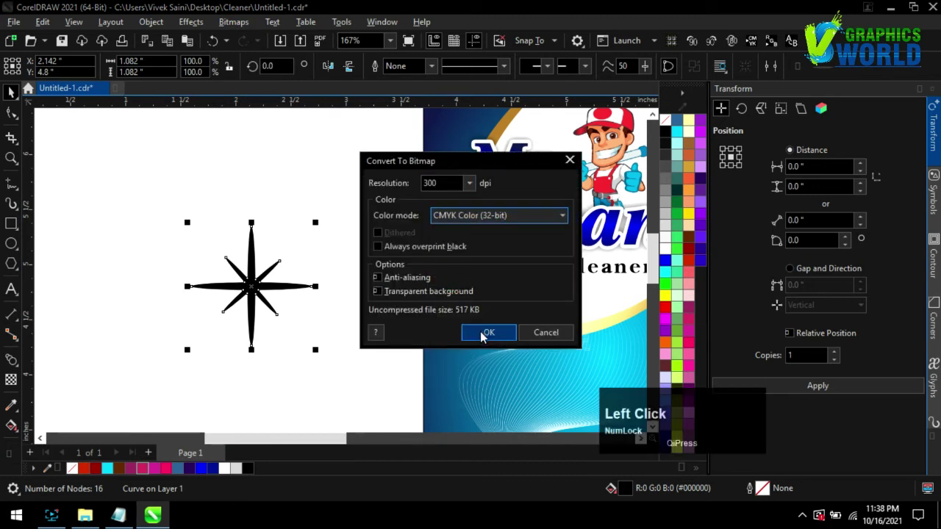
click(483, 332)
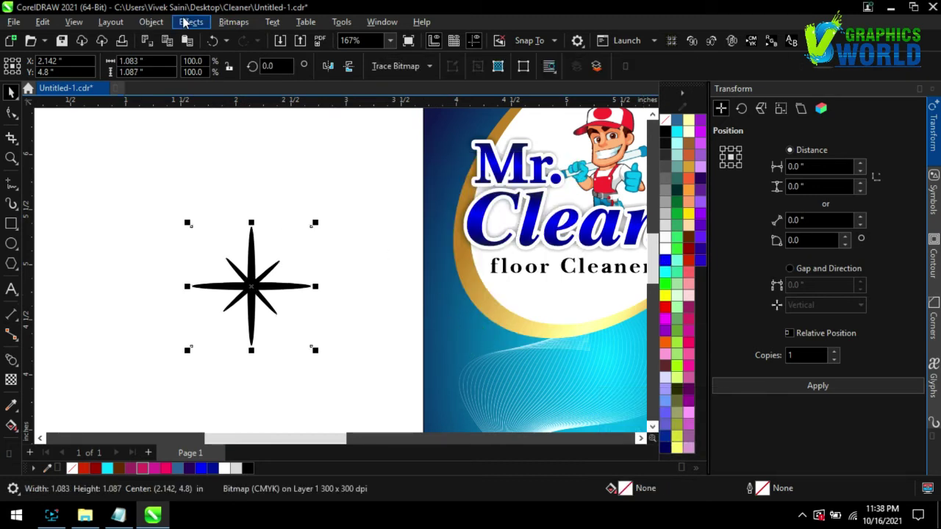
- Apply a Gaussian Blur with an 8.9 pixel radius to the star bitmap
click(157, 23)
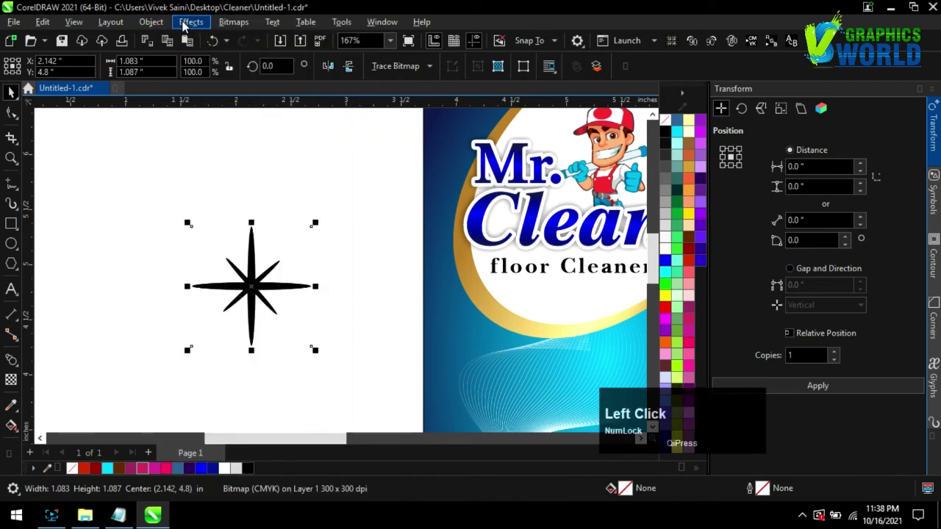
click(185, 24)
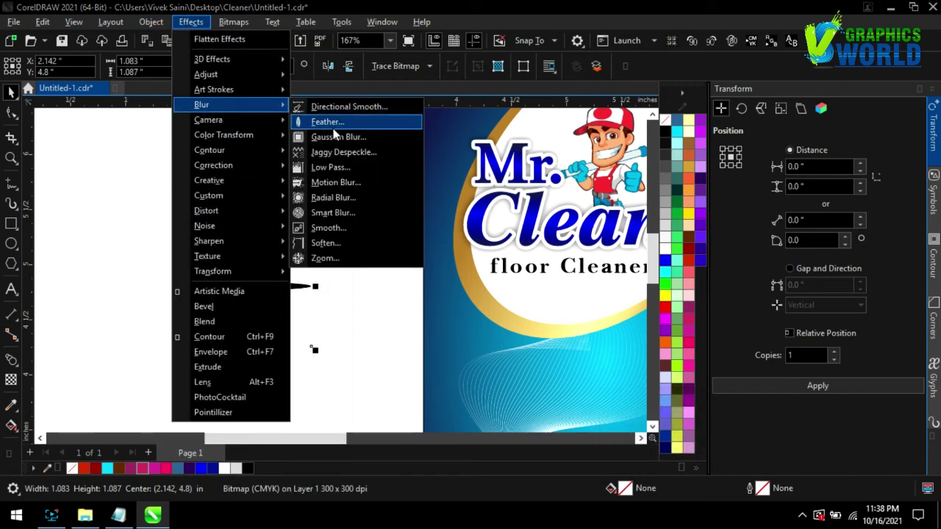
click(333, 136)
drag(393, 239, 411, 239)
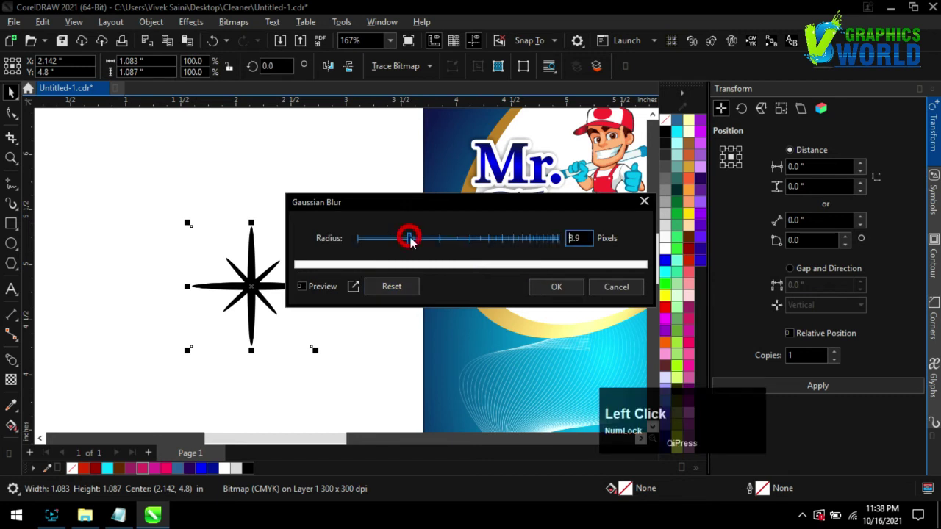
click(557, 287)
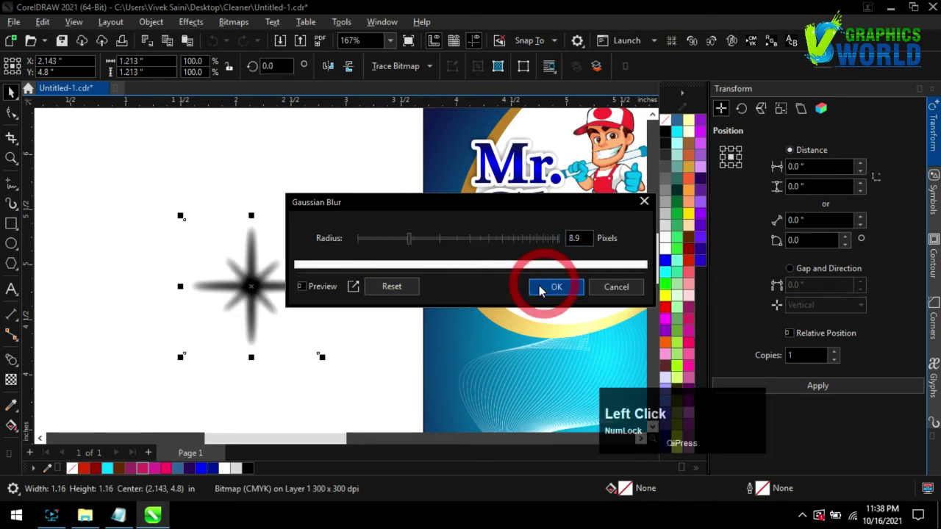
click(243, 287)
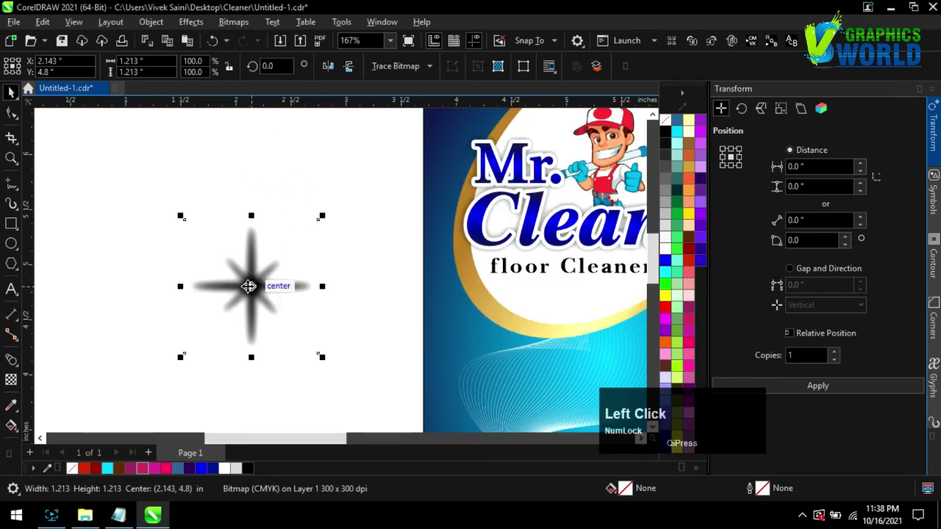
- Convert the blurred star to a Black and White (1-bit) bitmap
click(234, 22)
click(260, 40)
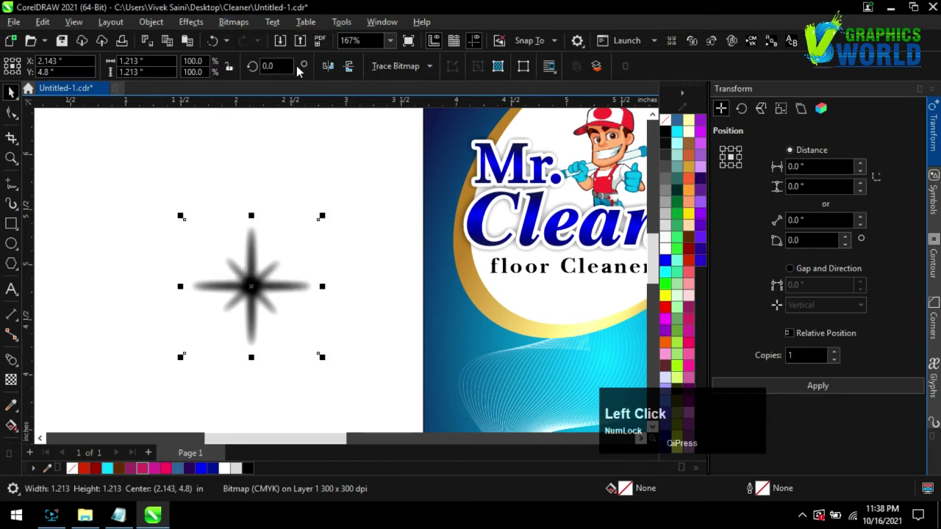
click(461, 215)
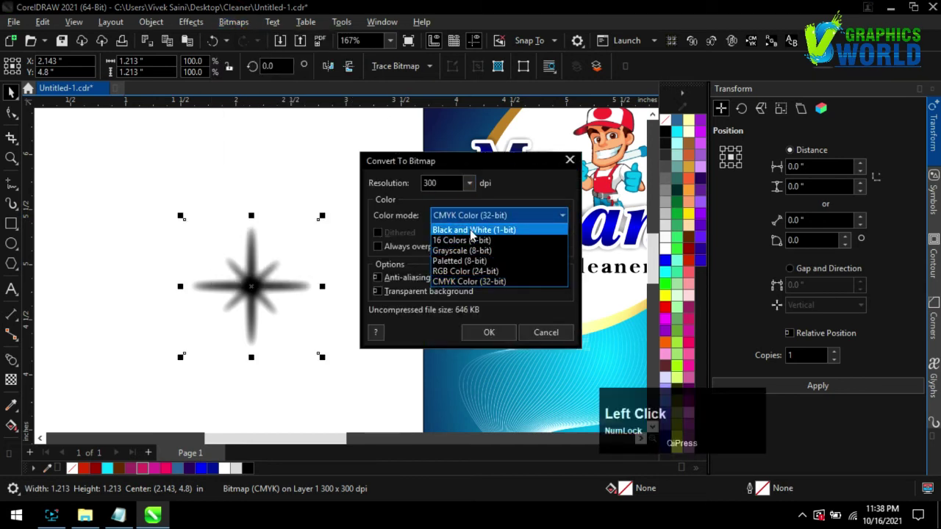
click(471, 231)
click(489, 333)
- Move the monochrome star onto the label's left edge, colour it white and remove its background fill
drag(276, 287, 483, 282)
scroll(448, 287, up, 2)
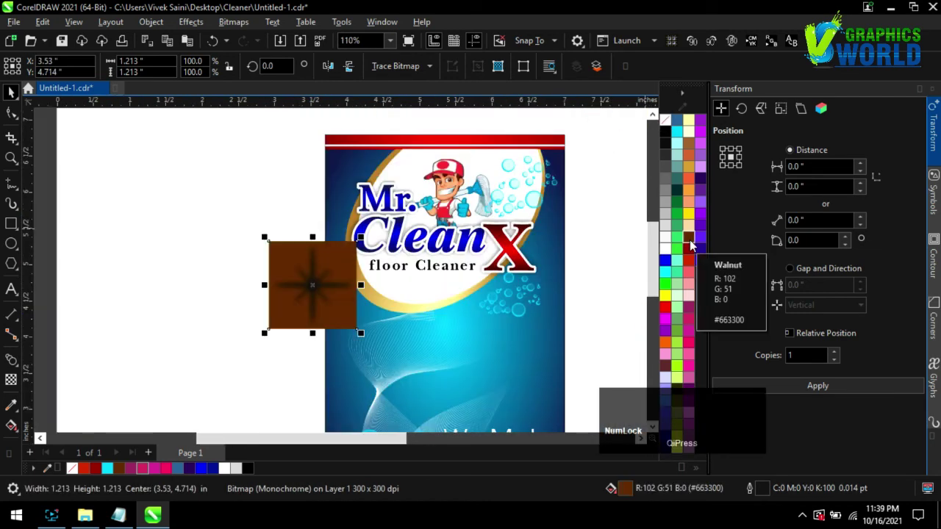
right_click(665, 237)
click(665, 120)
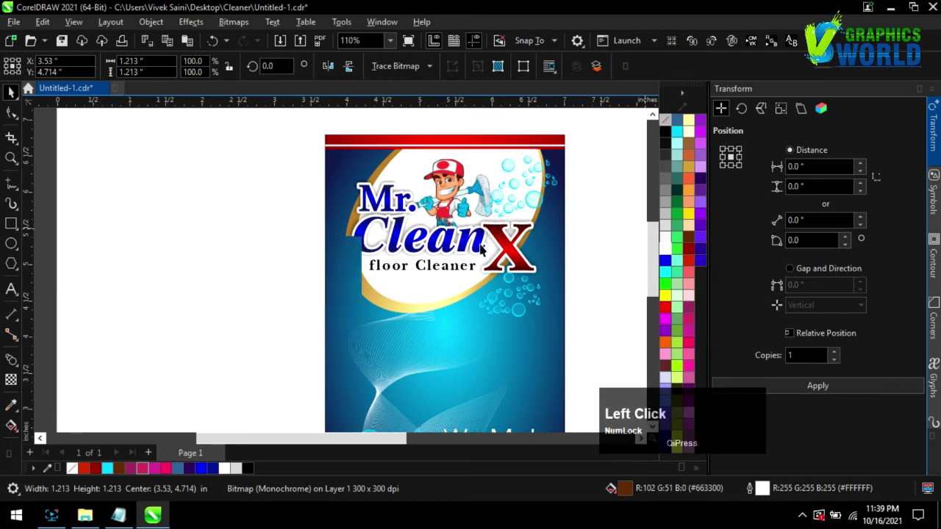
- Shrink the white sparkle to about 0.579 in square and place it on the gold rim just above "Mr."
drag(341, 278, 373, 257)
scroll(373, 257, up, 1)
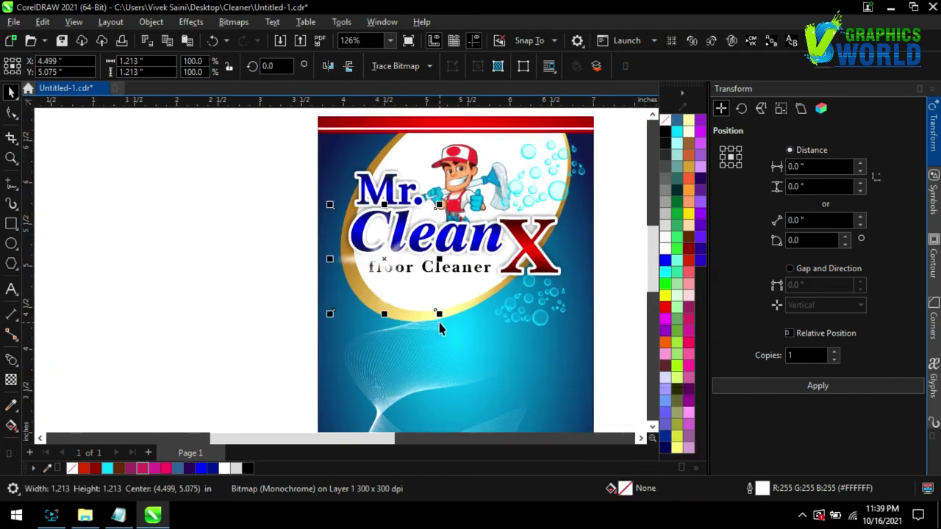
drag(437, 312, 405, 289)
drag(348, 210, 353, 143)
scroll(360, 144, up, 5)
drag(431, 127, 397, 159)
drag(346, 211, 366, 224)
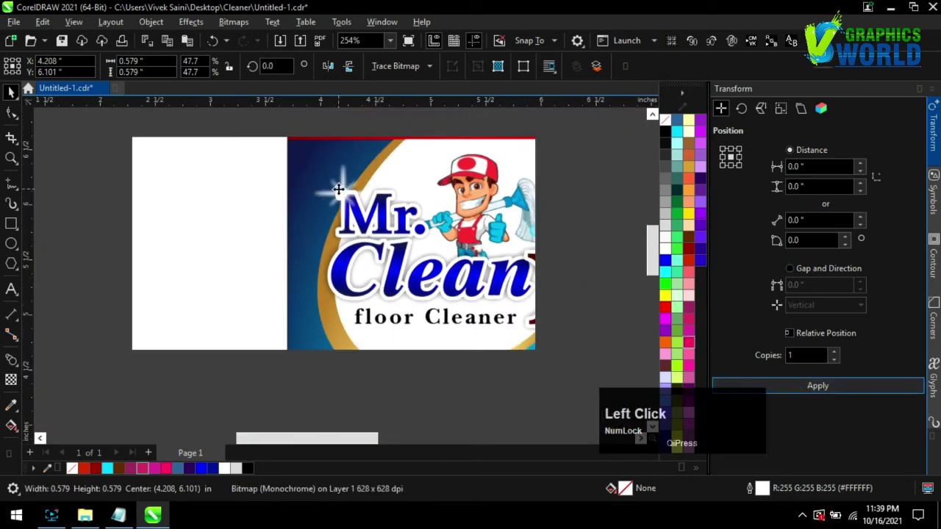
- Place one copy of the sparkle on the upper corner of the red X and another on the gold rim's bottom edge
drag(523, 277, 596, 257)
scroll(327, 218, down, 2)
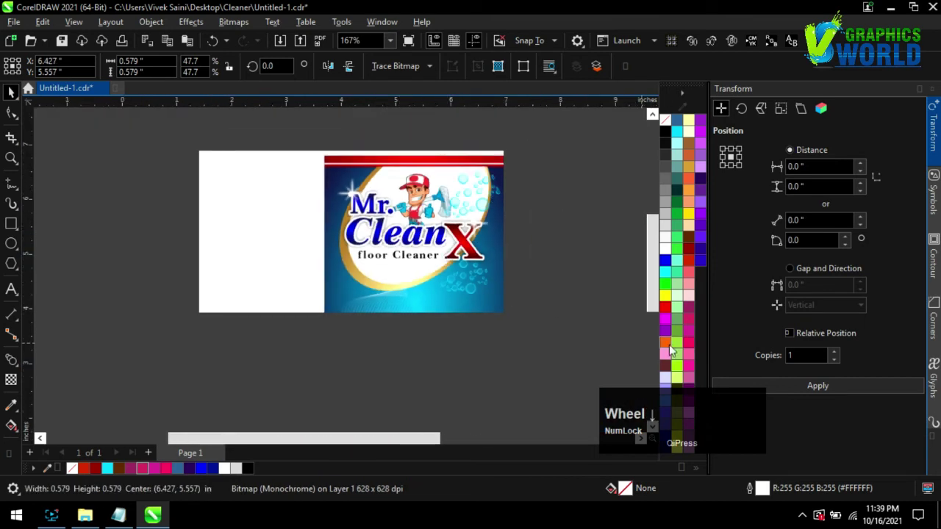
click(750, 382)
scroll(462, 208, down, 2)
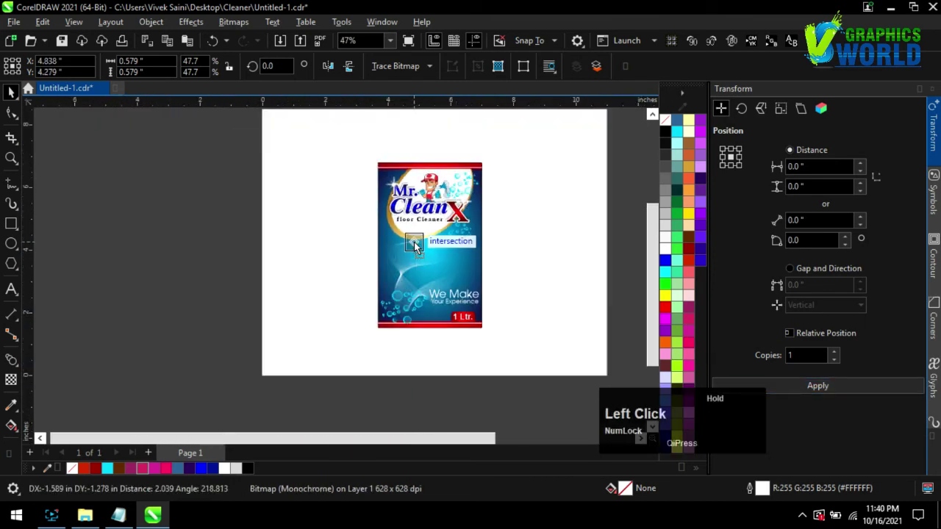
scroll(431, 220, up, 2)
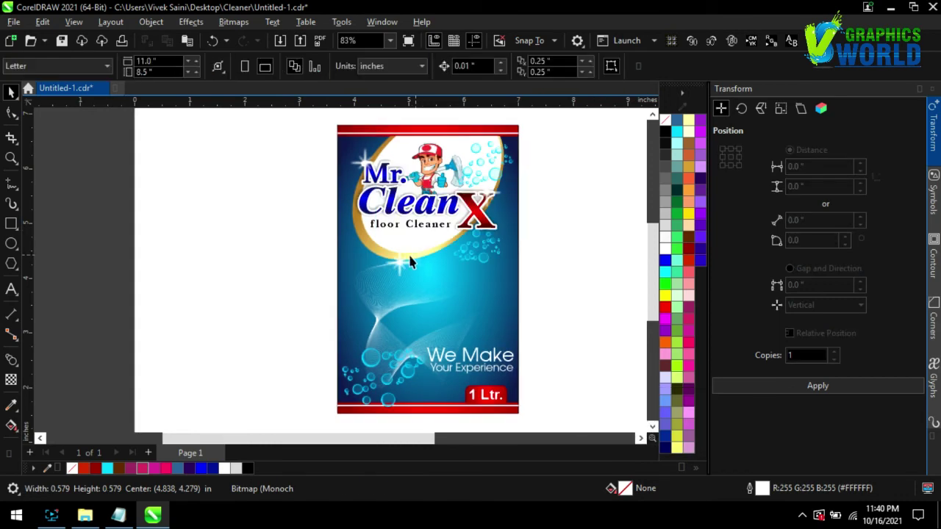
- Fine-tune the position of the lower sparkle along the bottom edge of the gold rim
drag(402, 260, 411, 265)
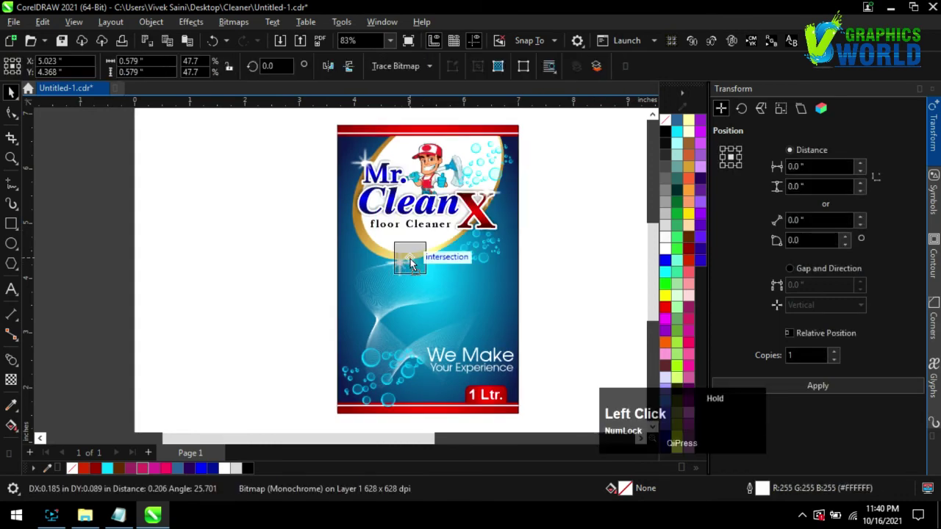
click(551, 245)
scroll(418, 254, up, 5)
drag(414, 248, 367, 259)
click(157, 252)
scroll(208, 246, down, 2)
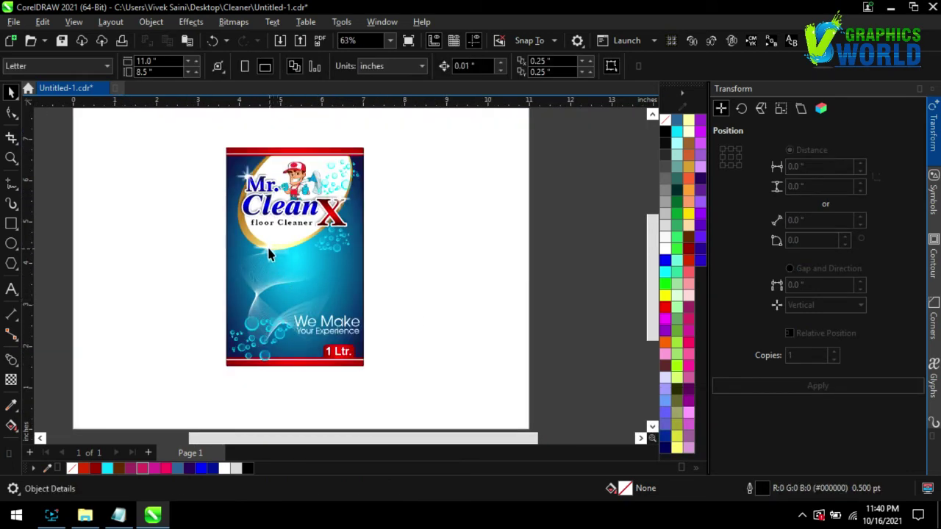
- Move the lower sparkle further right along the bottom edge of the gold rim
drag(269, 254, 330, 258)
click(503, 260)
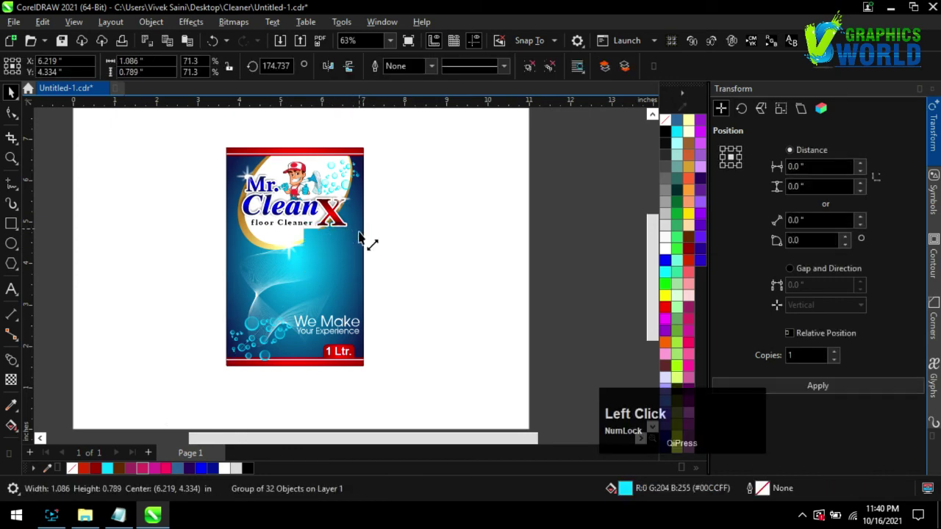
- Ungroup the bubble cluster beneath the red X, deleting surplus bubbles and scattering the remaining ones over the blue background
right_click(340, 253)
click(367, 117)
scroll(338, 280, up, 2)
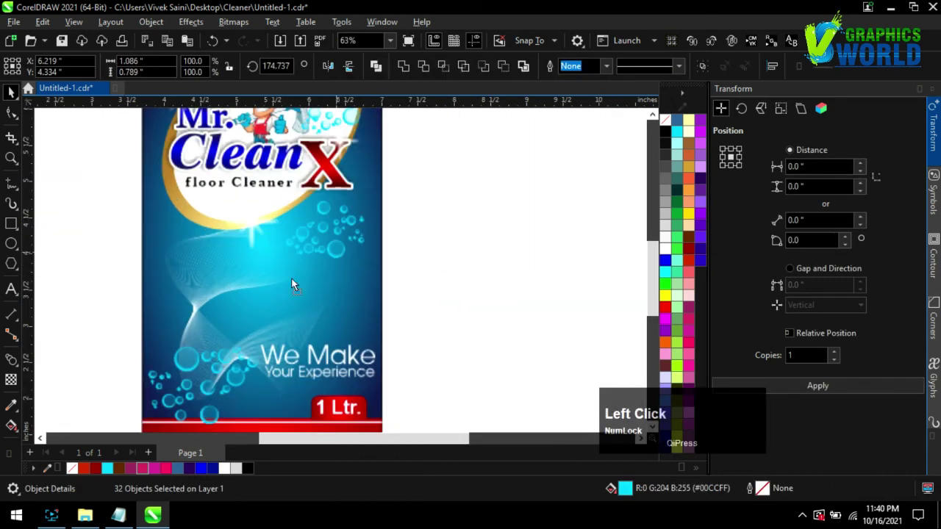
drag(292, 285, 322, 234)
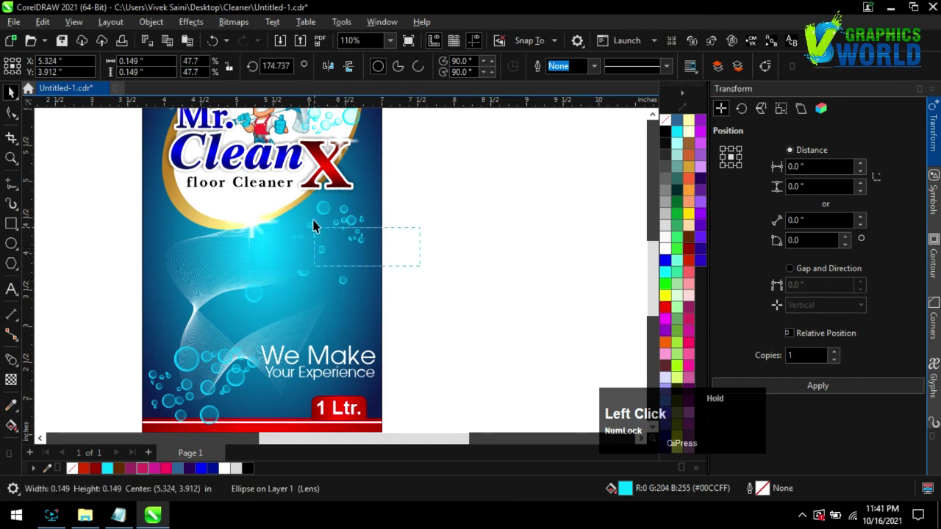
key(Delete)
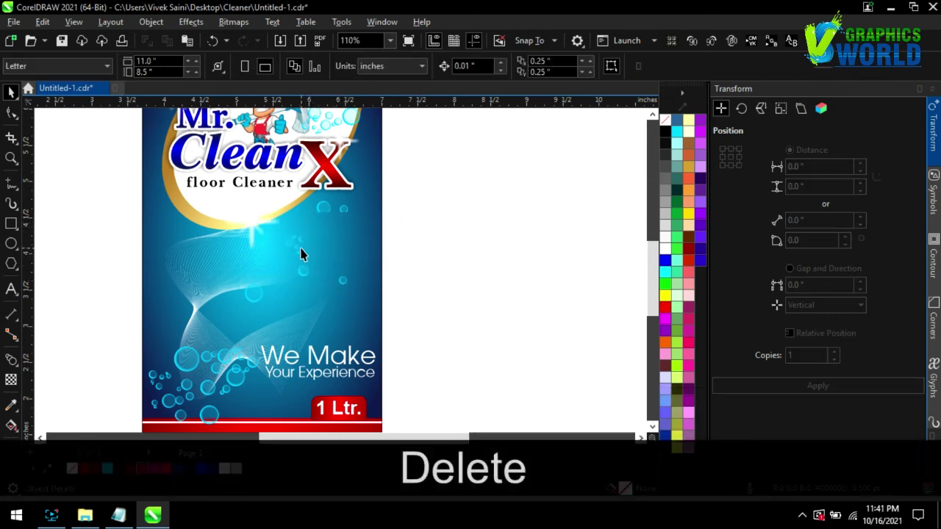
click(329, 235)
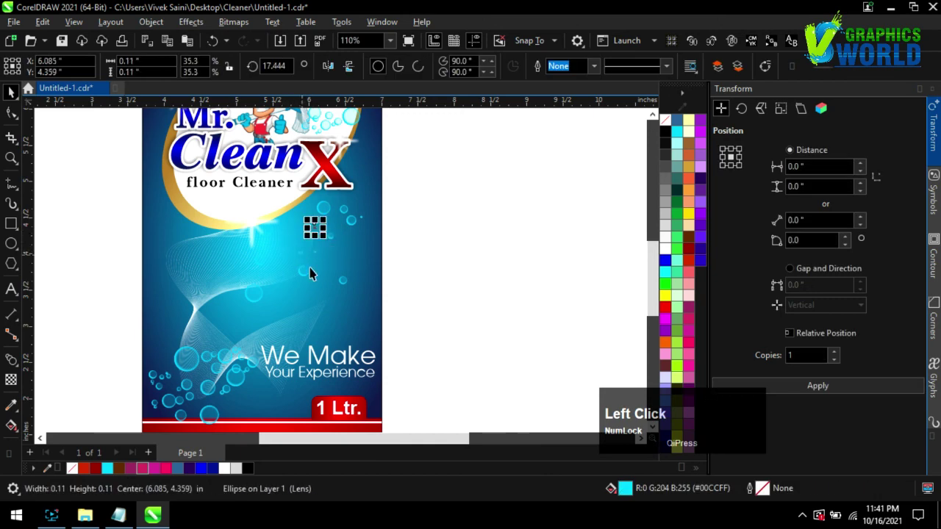
click(344, 265)
click(449, 284)
- Align the blue background's top edge with the top edge of the upper red band
scroll(477, 310, down, 1)
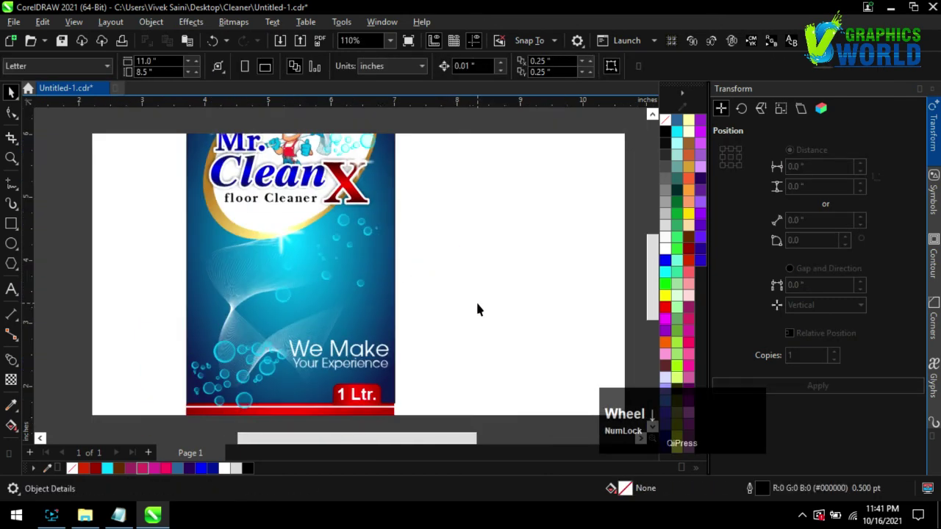
scroll(478, 310, down, 2)
click(403, 163)
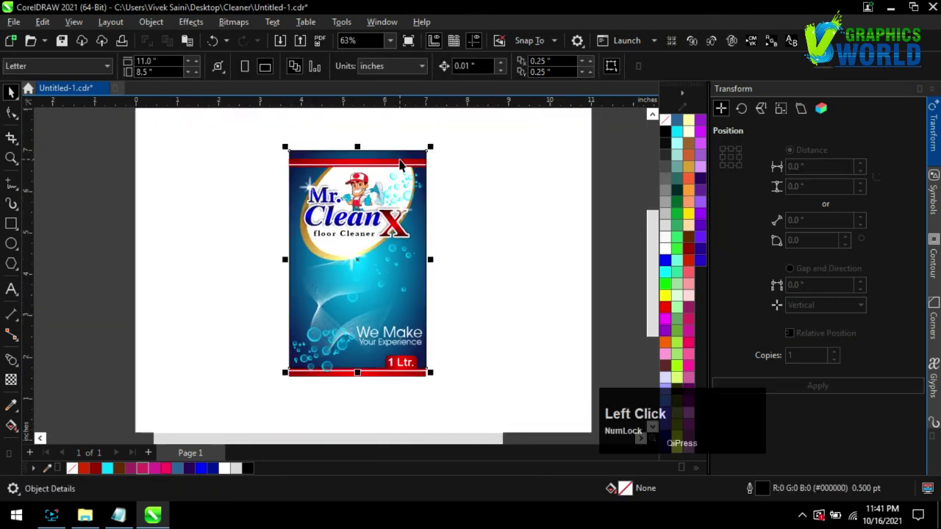
shift+click(403, 162)
key(t)
click(474, 243)
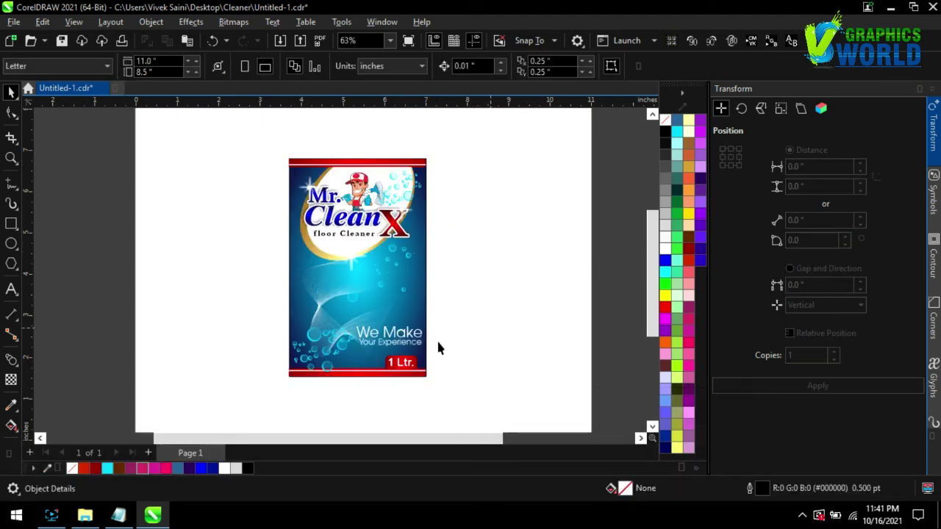
scroll(358, 350, up, 2)
drag(360, 318, 396, 364)
click(509, 338)
scroll(467, 377, down, 1)
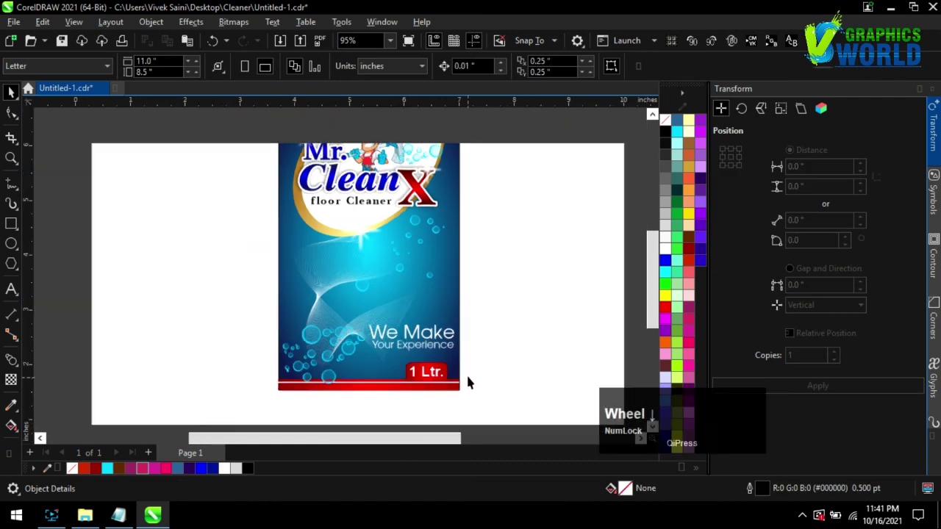
- Select the logo panel with its text, mascot, upper bubbles and sparkles, and move them down together on the label
scroll(457, 320, down, 2)
scroll(354, 155, up, 1)
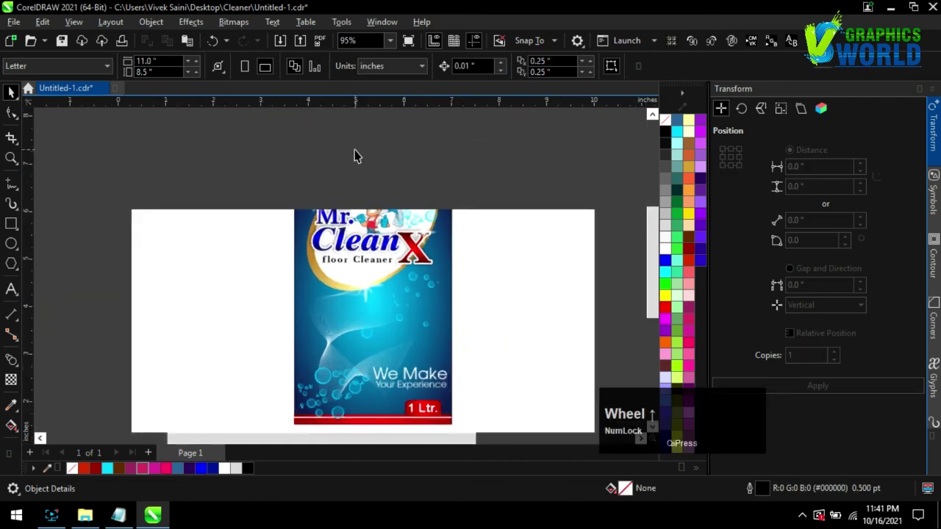
click(498, 323)
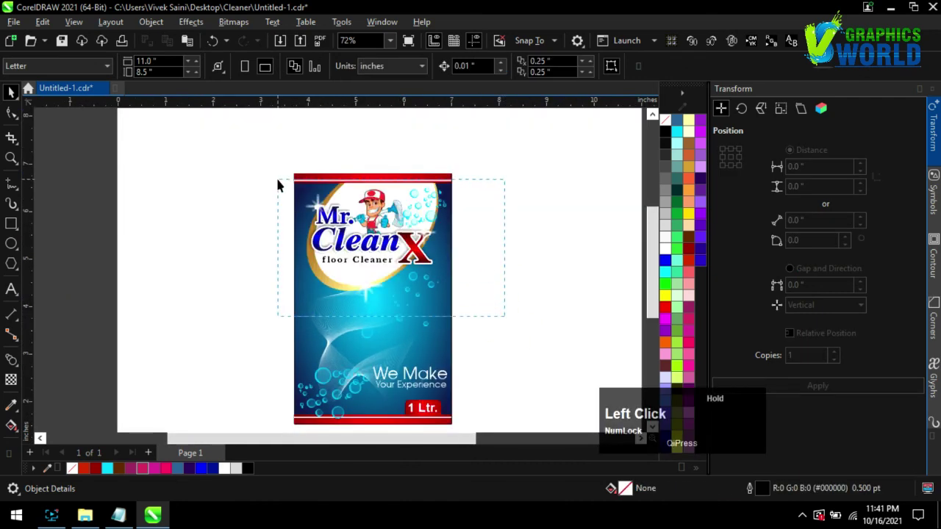
drag(278, 180, 276, 179)
drag(393, 243, 392, 266)
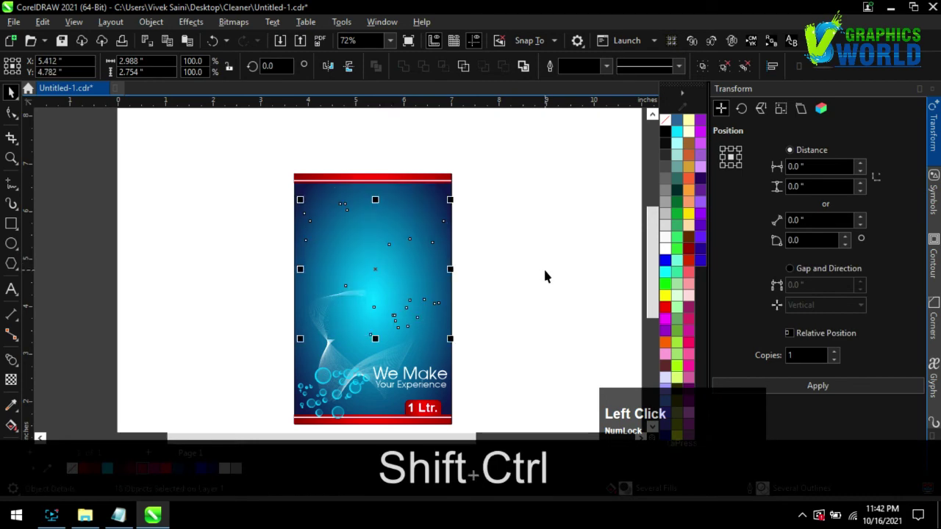
- Stretch the upper red band downward to a height of about 0.628 in and ungroup it from its white stripe
click(362, 178)
scroll(362, 190, up, 3)
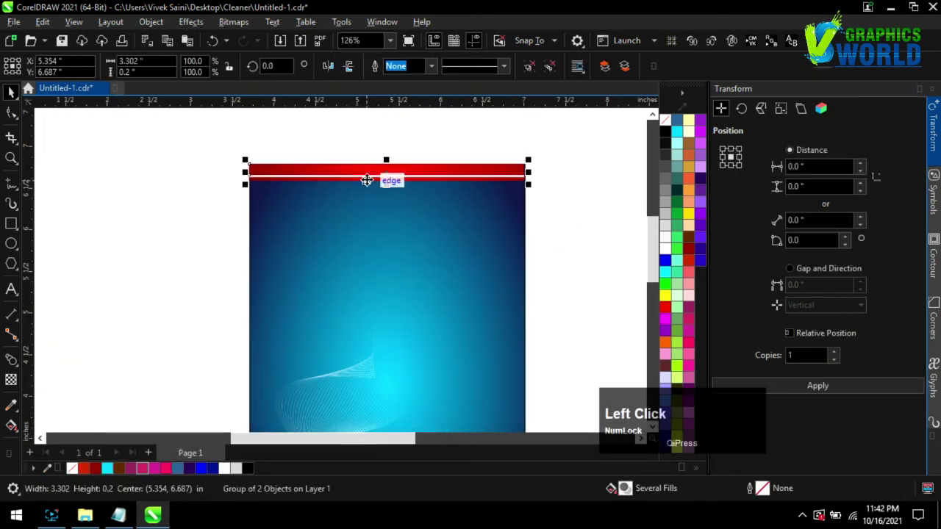
drag(386, 184, 388, 219)
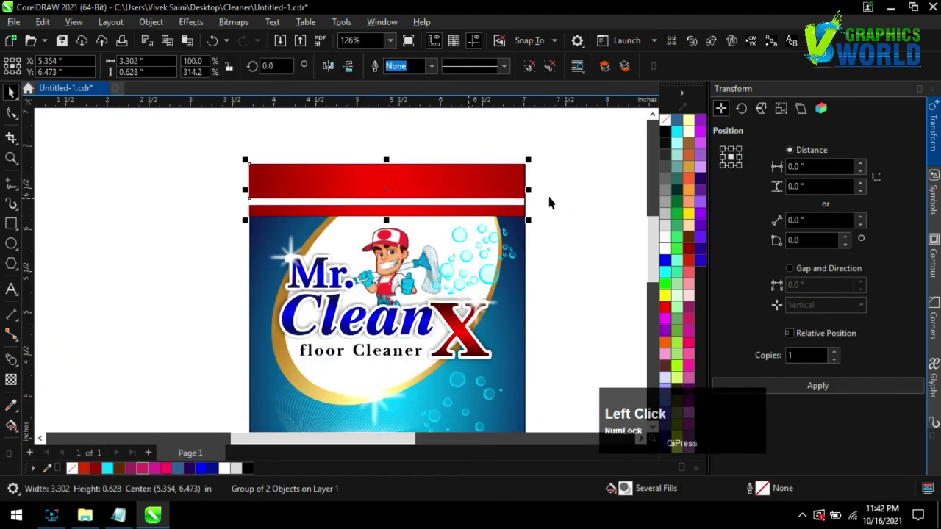
right_click(503, 192)
click(524, 120)
- Make the white stripe thinner and closer to the upper red band's bottom edge, and left-align the two
scroll(397, 204, up, 7)
drag(357, 179, 382, 224)
key(ctrl+z)
scroll(391, 207, down, 1)
click(389, 203)
shift+click(380, 187)
scroll(380, 221, down, 8)
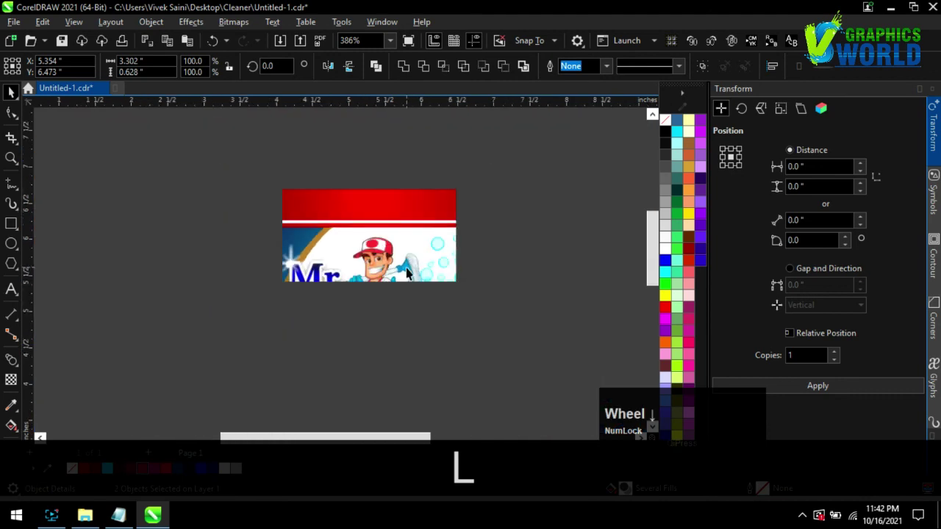
scroll(208, 195, down, 5)
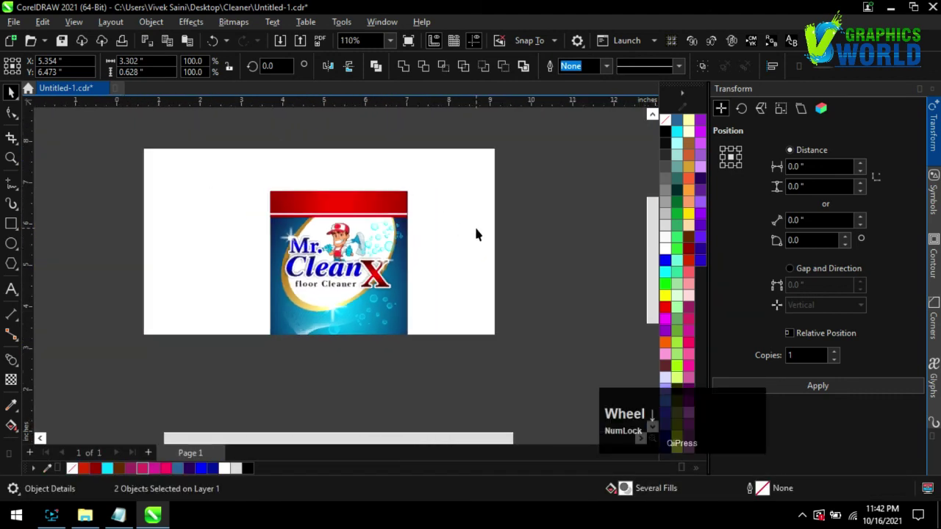